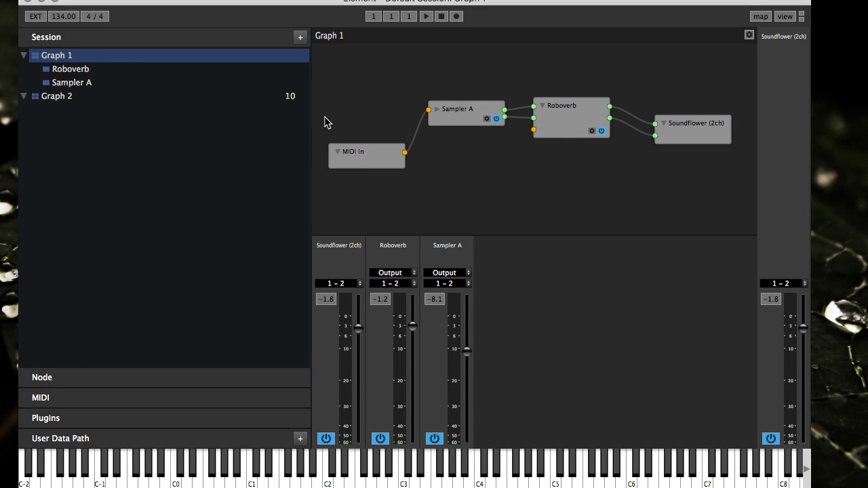
# - Narrow the session sidebar to widen the graph area, and place the Roboverb plugin window over the empty part of the mixer
pyautogui.moveTo(310, 119); pyautogui.dragTo(234, 120)
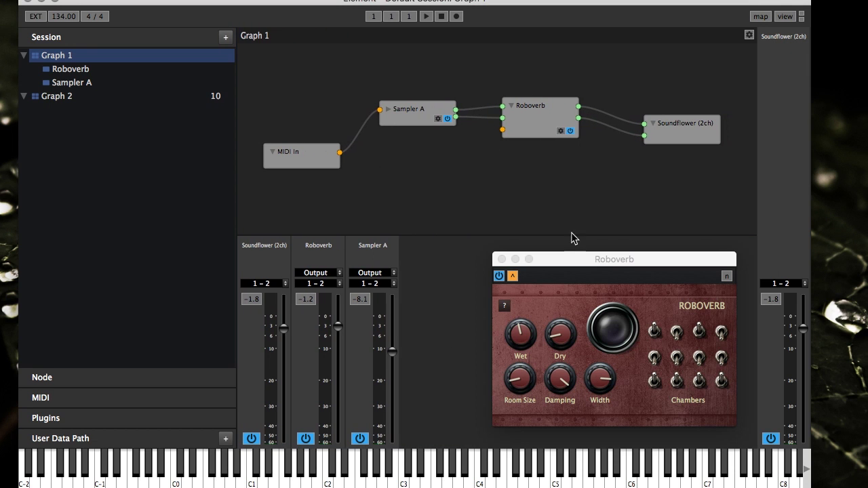
pyautogui.moveTo(604, 260); pyautogui.dragTo(575, 259)
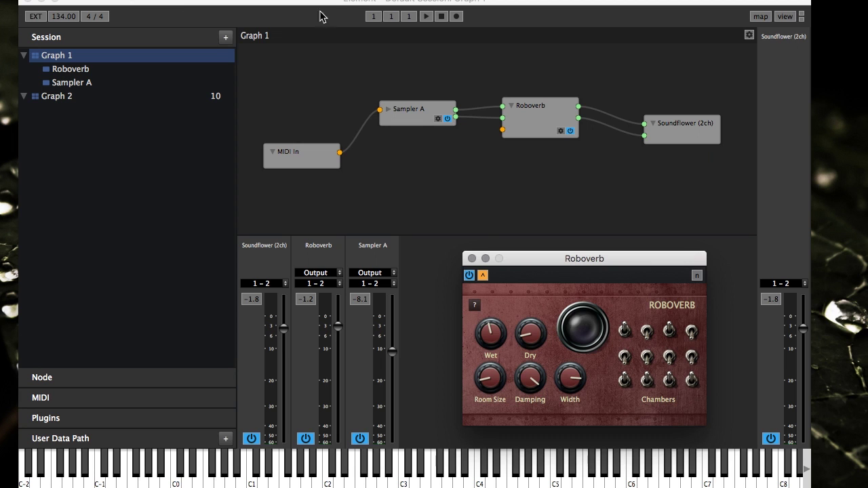
pyautogui.moveTo(342, 3); pyautogui.dragTo(344, 0)
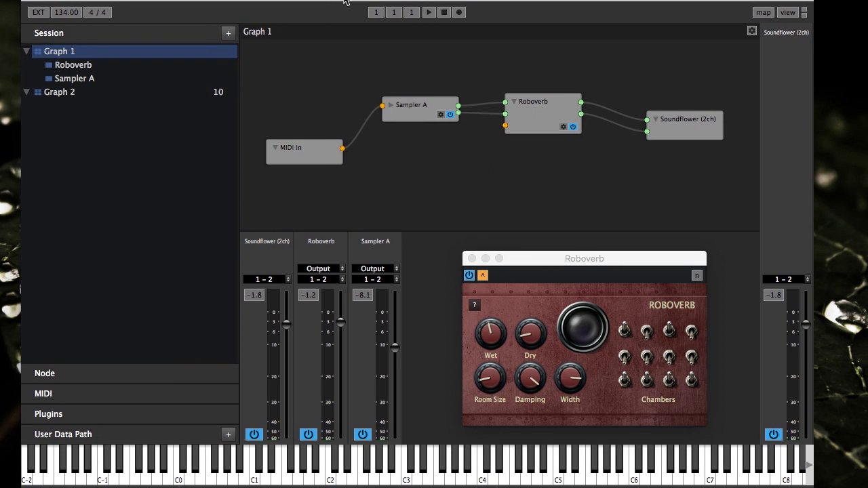
pyautogui.click(584, 259)
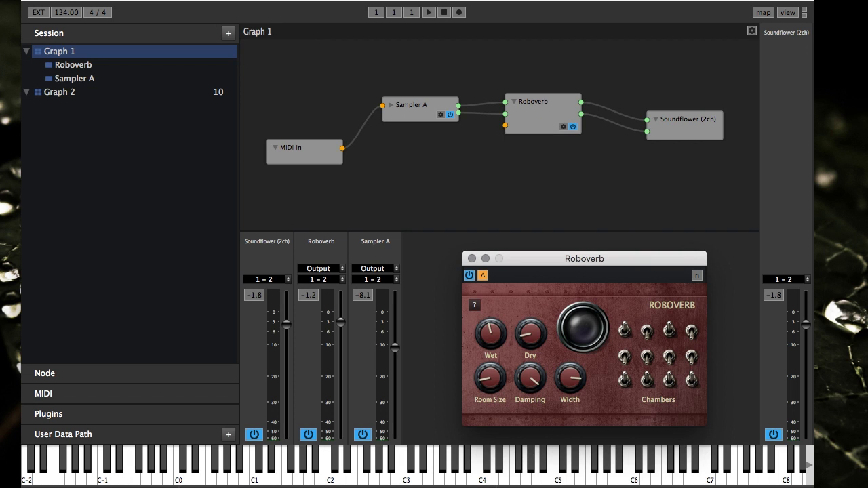
pyautogui.moveTo(246, 2); pyautogui.dragTo(237, 0)
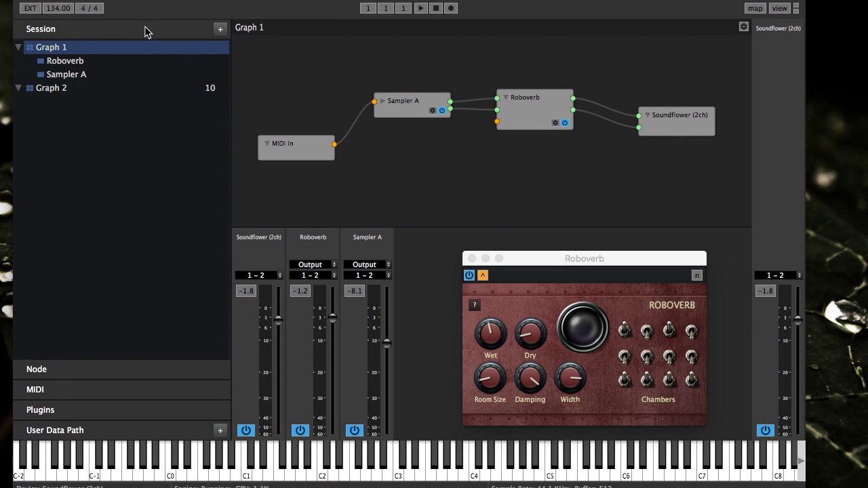
# - Collapse and reopen the Session section, and step through Graph 1, Roboverb, Sampler A and Graph 2 to examine each entry
pyautogui.click(175, 31)
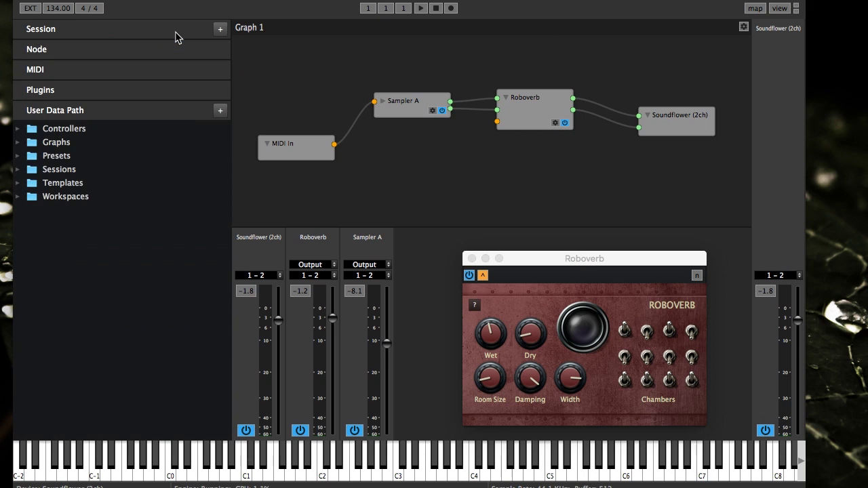
pyautogui.click(175, 31)
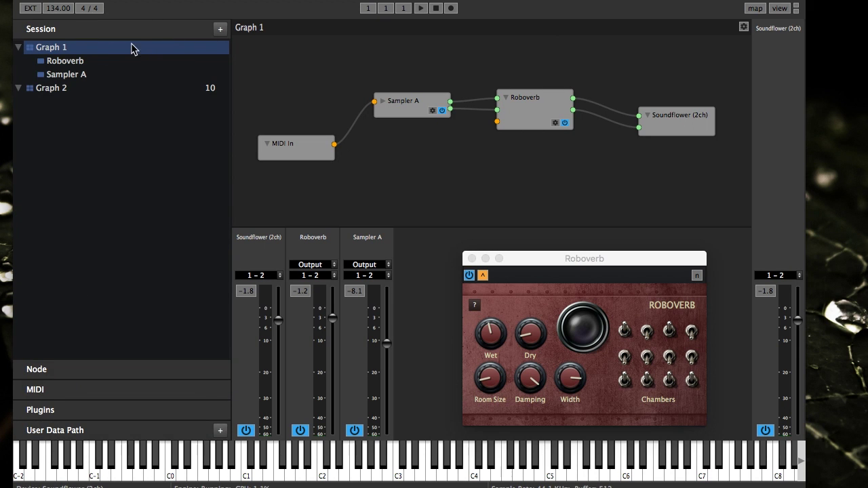
pyautogui.click(80, 63)
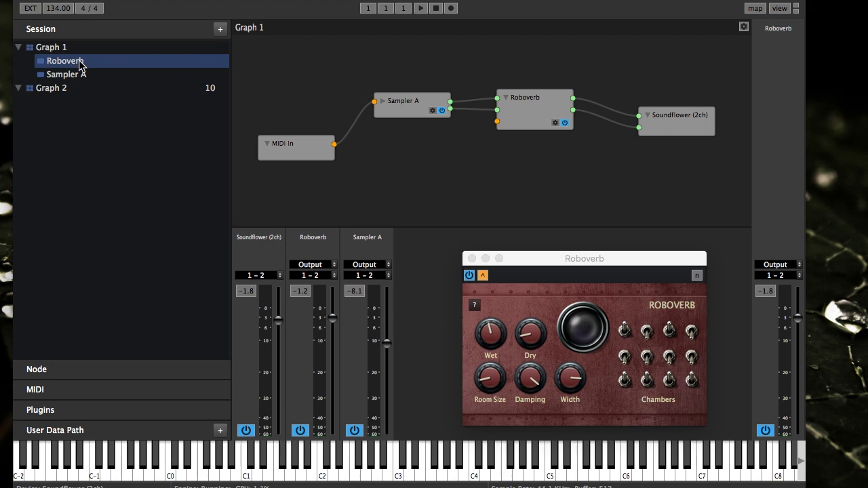
pyautogui.click(82, 75)
pyautogui.click(89, 60)
pyautogui.click(90, 48)
pyautogui.click(91, 63)
pyautogui.click(104, 75)
pyautogui.click(73, 89)
pyautogui.click(84, 75)
pyautogui.click(89, 60)
pyautogui.click(90, 50)
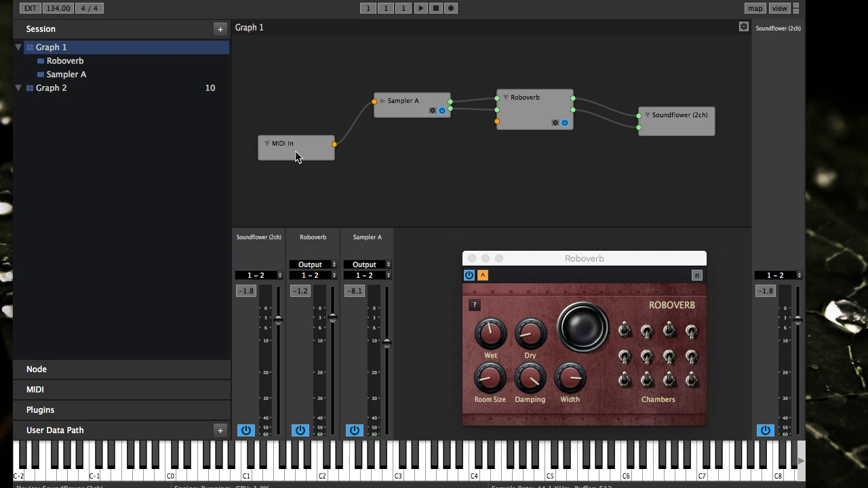
# - Rearrange the MIDI In, Sampler A, Roboverb and Soundflower (2ch) nodes slightly within Graph 1
pyautogui.moveTo(295, 152); pyautogui.dragTo(295, 158)
pyautogui.moveTo(396, 109); pyautogui.dragTo(388, 118)
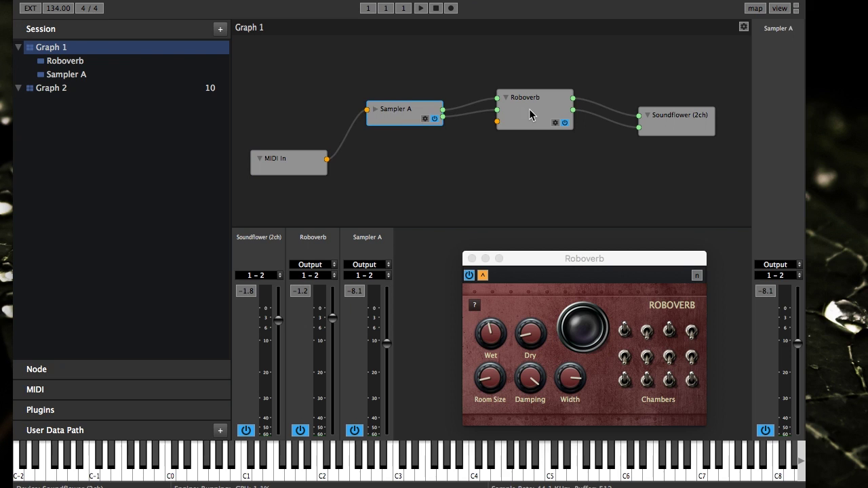
pyautogui.moveTo(533, 116); pyautogui.dragTo(535, 113)
pyautogui.moveTo(681, 127); pyautogui.dragTo(695, 139)
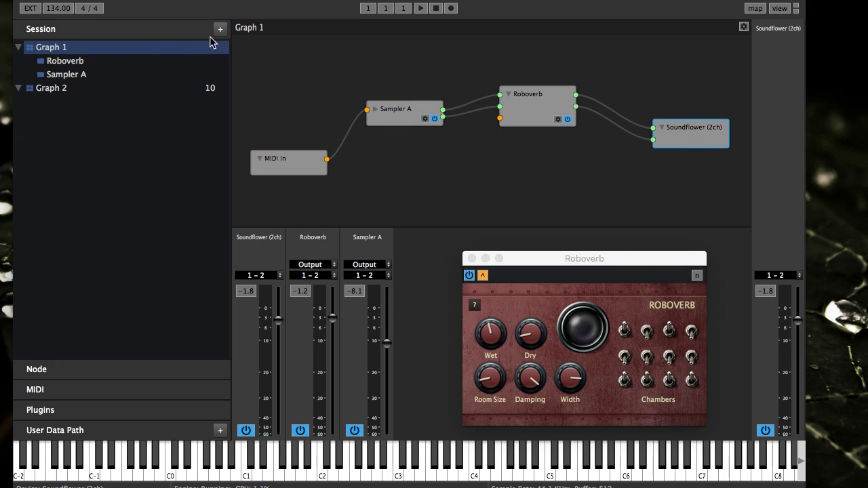
# - Examine the channel strips of Roboverb, Sampler A and Graph 1 by selecting each in the session tree
pyautogui.click(93, 62)
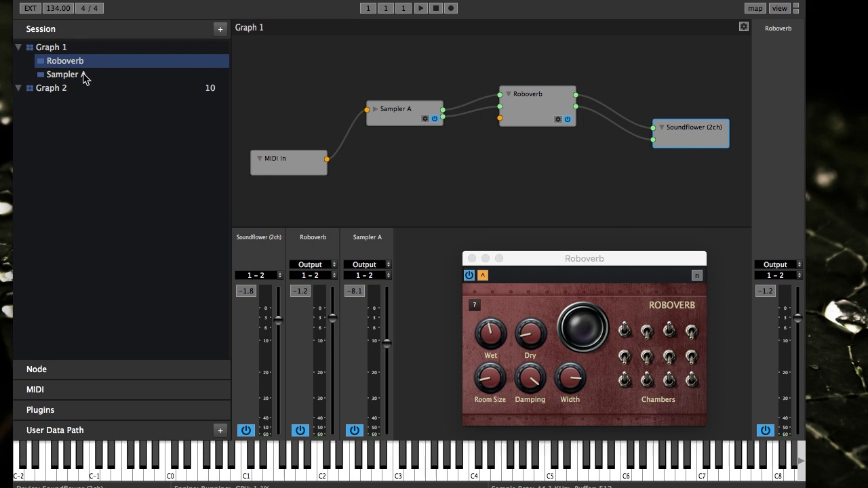
pyautogui.click(85, 75)
pyautogui.click(79, 60)
pyautogui.click(76, 50)
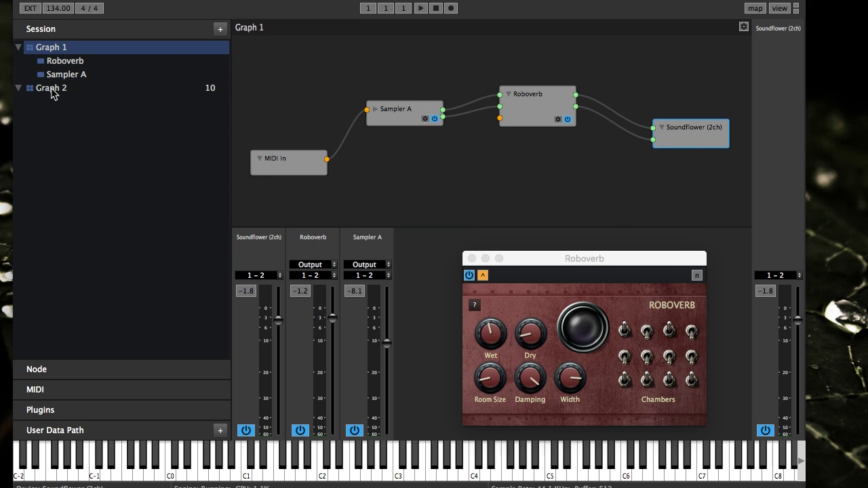
# - Open Graph 2, add a third graph to the session and select it in the session tree
pyautogui.click(52, 93)
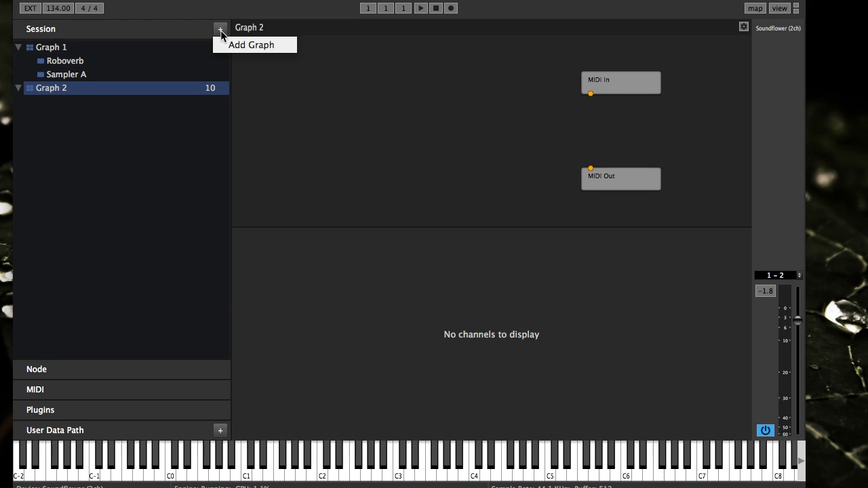
pyautogui.click(239, 46)
pyautogui.click(52, 89)
pyautogui.click(54, 101)
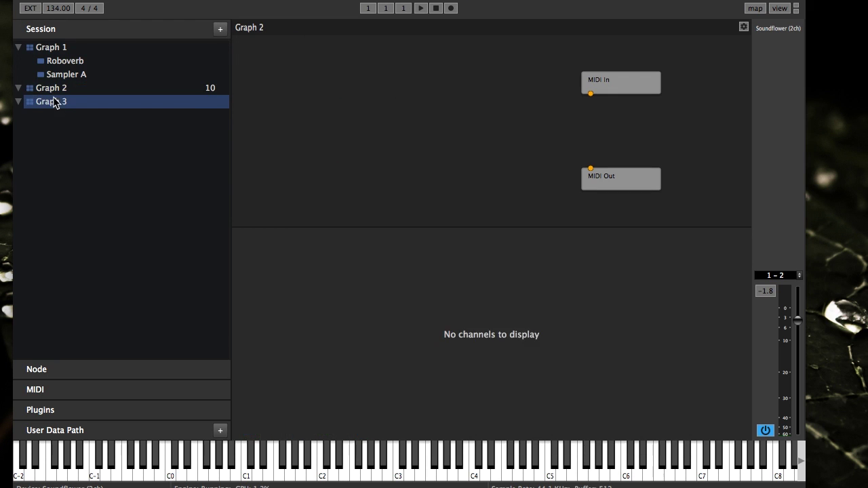
# - Browse the session tree through Graph 2, Graph 1 with its Roboverb and Sampler A nodes, and Graph 3
pyautogui.click(56, 89)
pyautogui.click(59, 48)
pyautogui.click(67, 64)
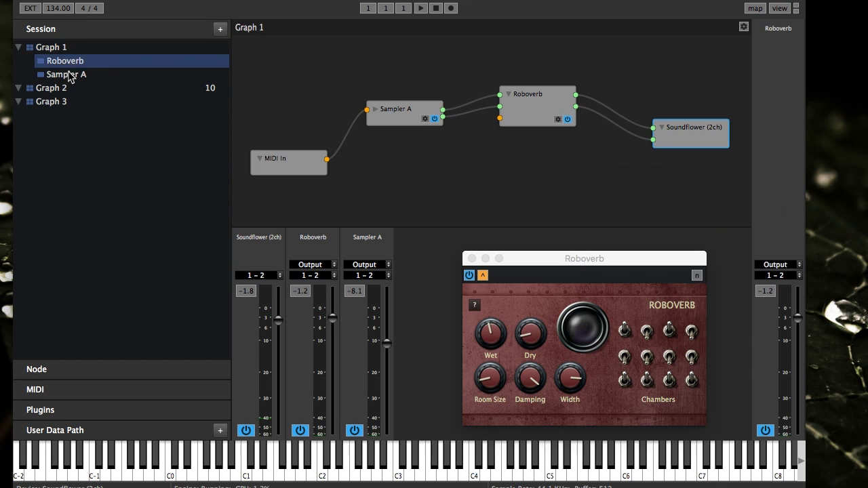
pyautogui.click(70, 76)
pyautogui.click(52, 92)
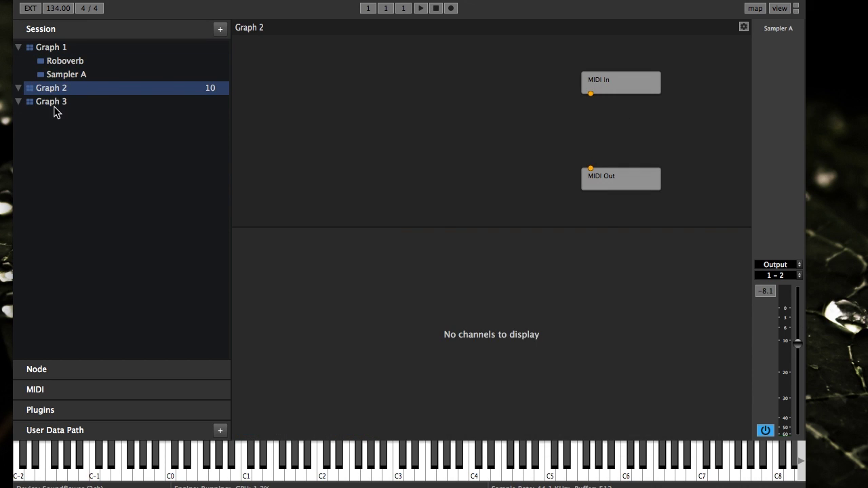
pyautogui.click(54, 103)
# - Add the Element eVerb plugin to Graph 2 and place its node between MIDI In and MIDI Out
pyautogui.click(56, 90)
pyautogui.rightClick(399, 130)
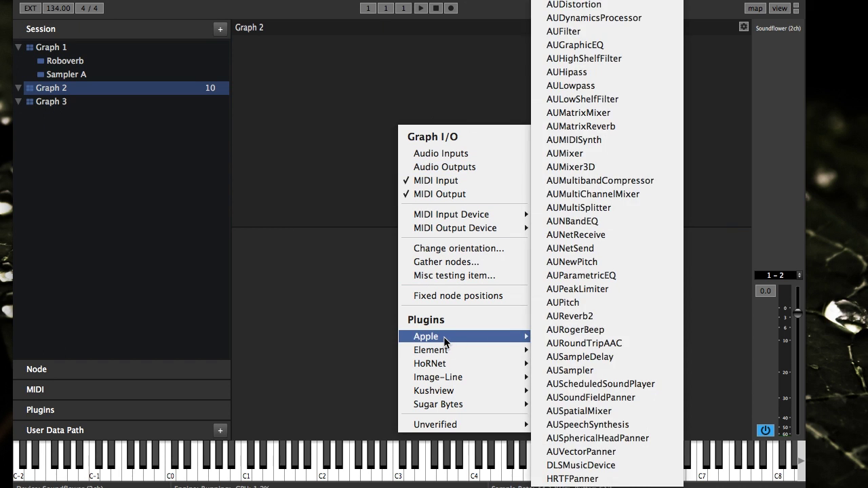
pyautogui.moveTo(448, 350)
pyautogui.click(585, 213)
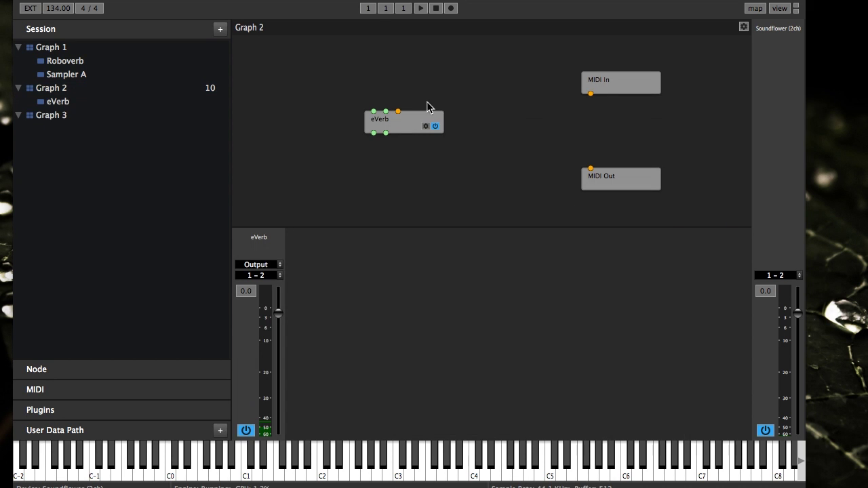
pyautogui.moveTo(408, 126); pyautogui.dragTo(560, 128)
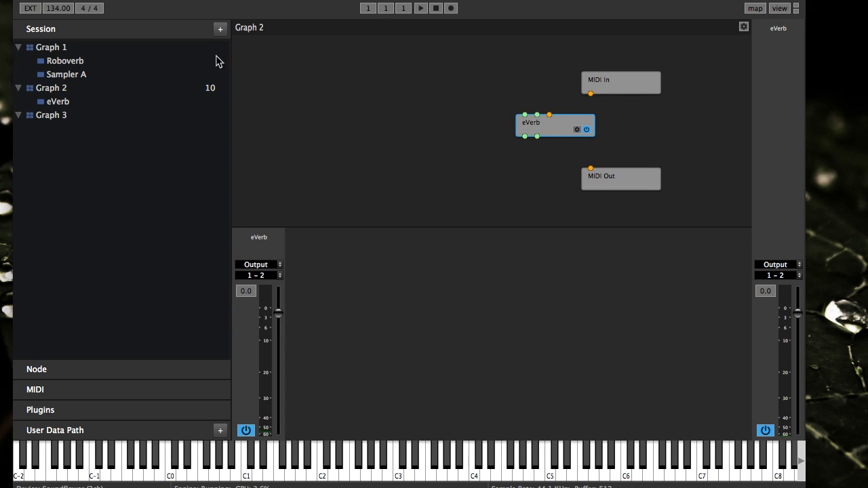
# - Switch repeatedly between Graph 1, Graph 2 and Graph 3 to compare their nodes and mixer channels
pyautogui.click(56, 89)
pyautogui.click(59, 116)
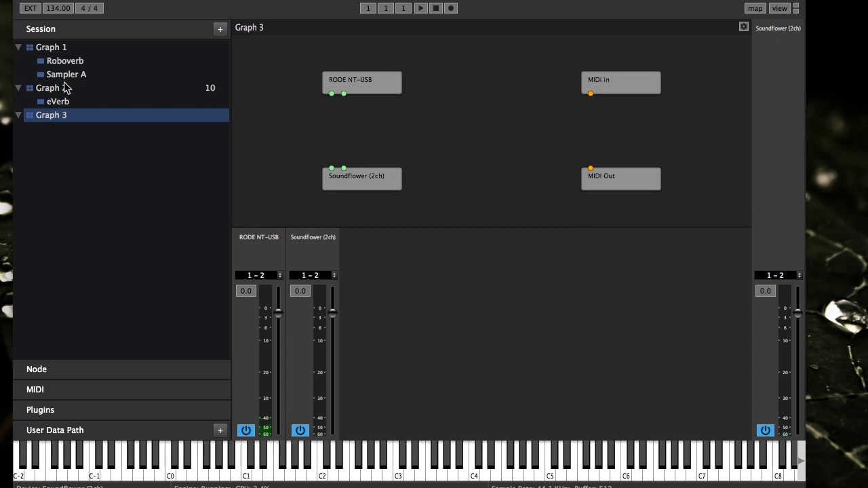
pyautogui.click(62, 87)
pyautogui.click(58, 49)
pyautogui.click(60, 88)
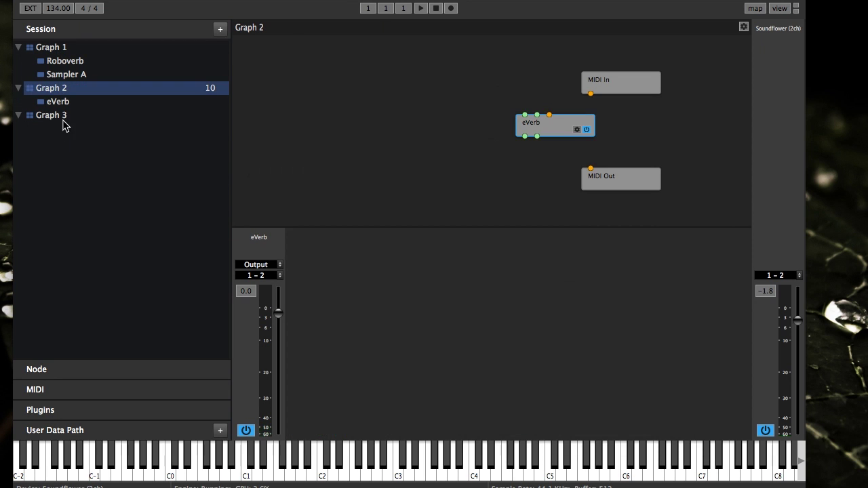
pyautogui.click(60, 117)
pyautogui.click(61, 89)
pyautogui.click(67, 48)
pyautogui.click(64, 87)
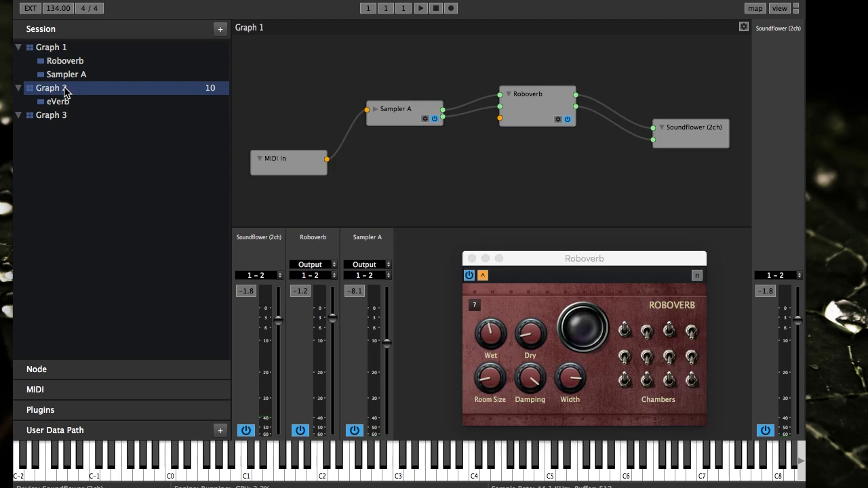
pyautogui.click(54, 117)
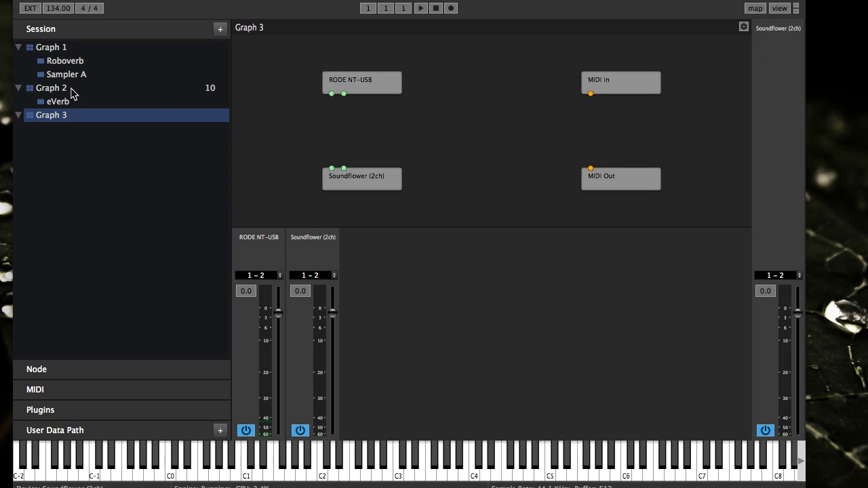
pyautogui.click(72, 91)
pyautogui.click(80, 51)
pyautogui.click(76, 89)
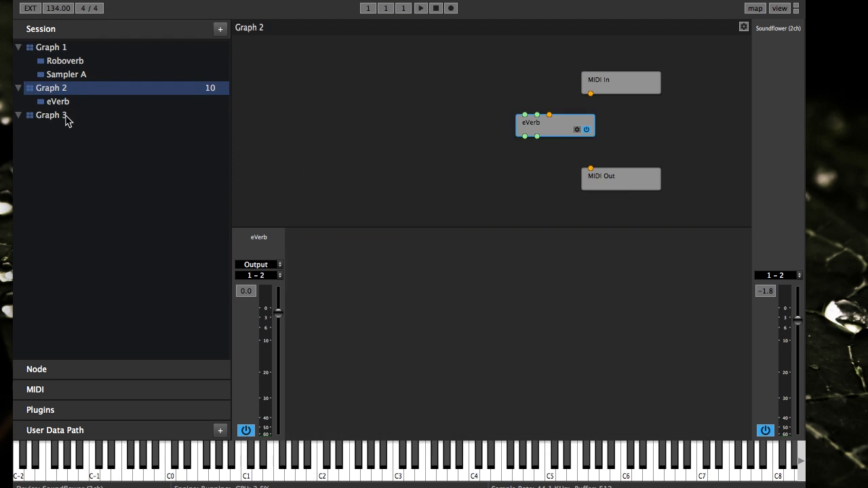
pyautogui.click(68, 117)
pyautogui.click(75, 90)
# - Open Graph 1 with the Node section expanded, and select MIDI In, Sampler A, Roboverb and Soundflower (2ch) in turn
pyautogui.moveTo(123, 367); pyautogui.dragTo(117, 54)
pyautogui.click(81, 49)
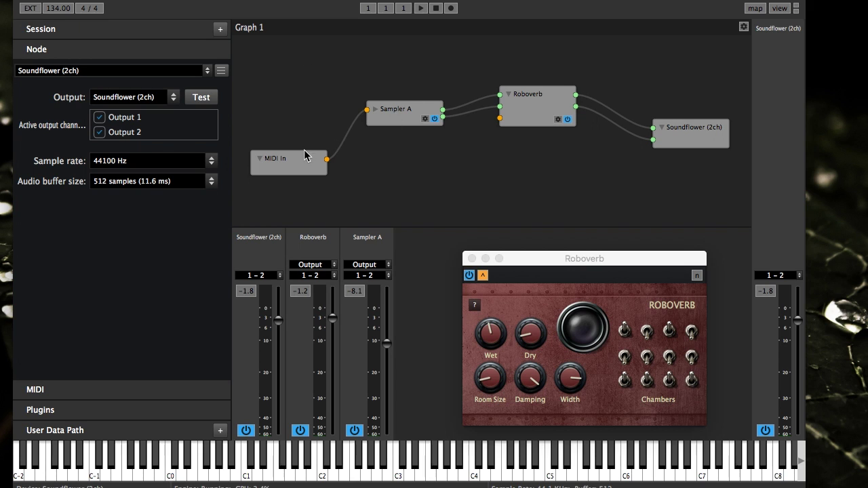
pyautogui.click(290, 165)
pyautogui.click(398, 116)
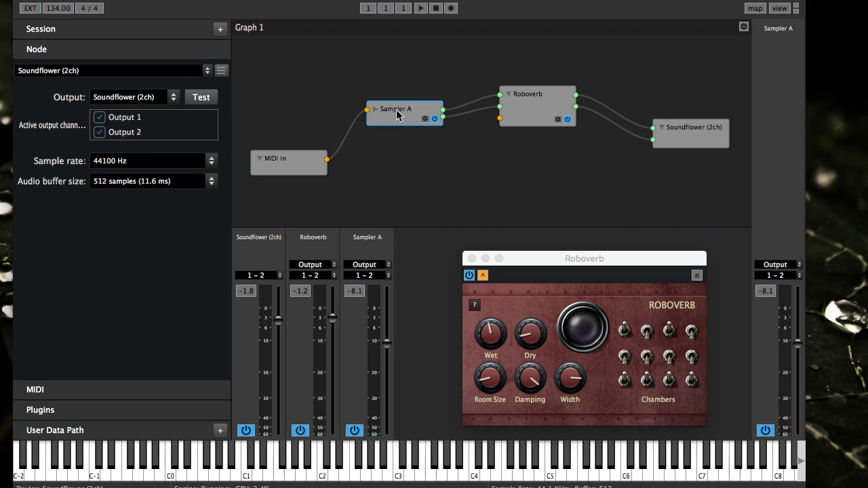
pyautogui.click(551, 117)
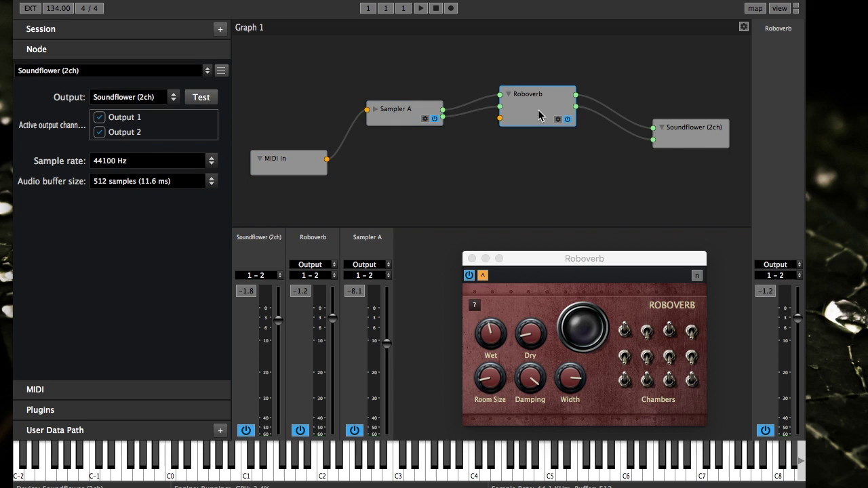
pyautogui.click(702, 141)
# - Turn off the Node section's Sticky option and select the nodes of Graph 1 in turn to view their settings, ending on Sampler A
pyautogui.click(221, 70)
pyautogui.click(232, 84)
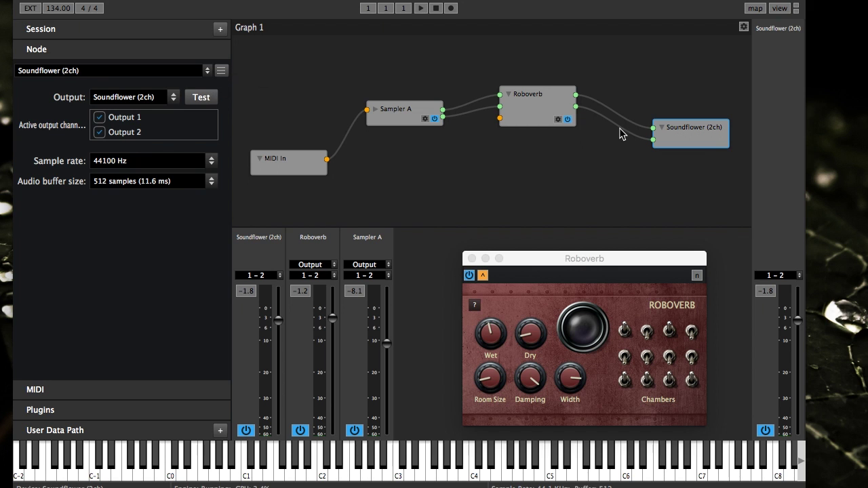
pyautogui.click(541, 114)
pyautogui.click(403, 115)
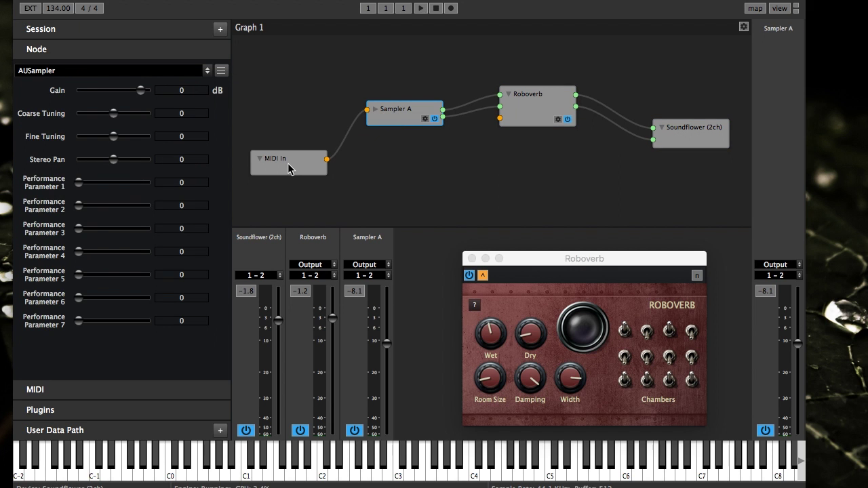
pyautogui.click(289, 169)
pyautogui.click(388, 118)
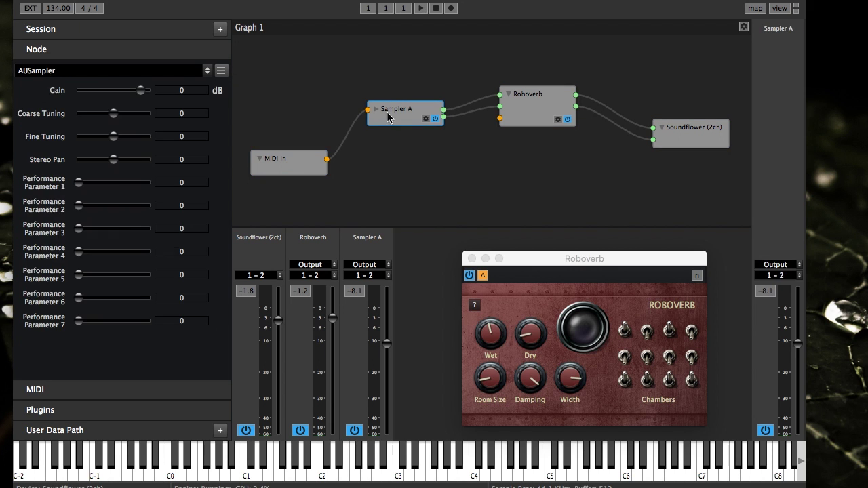
pyautogui.click(532, 106)
pyautogui.click(687, 130)
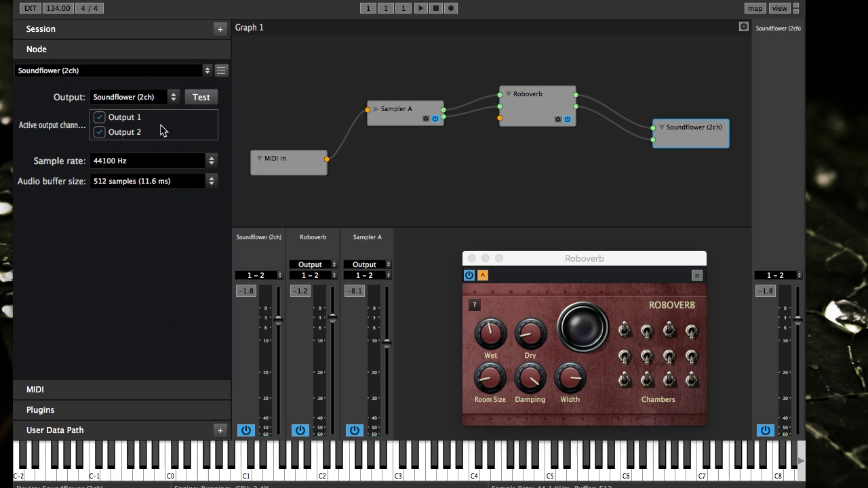
pyautogui.click(279, 163)
pyautogui.click(411, 118)
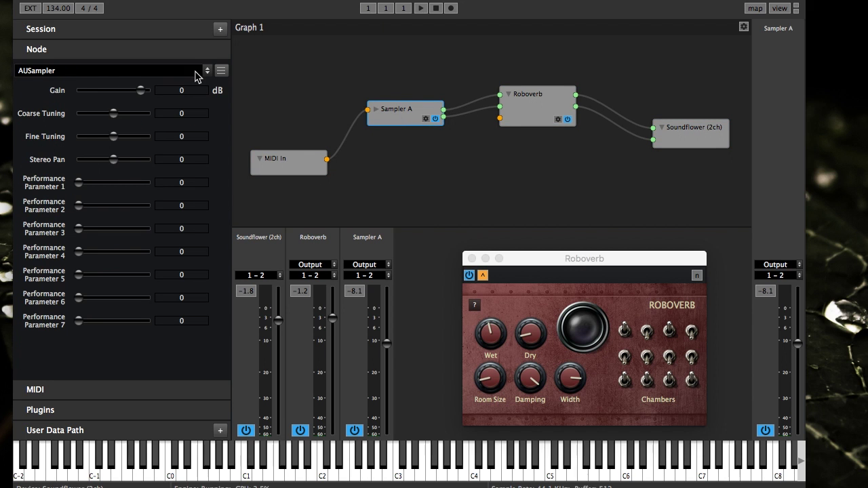
# - Turn on the Sticky option while Sampler A's parameters are shown, and select the MIDI In node
pyautogui.click(221, 70)
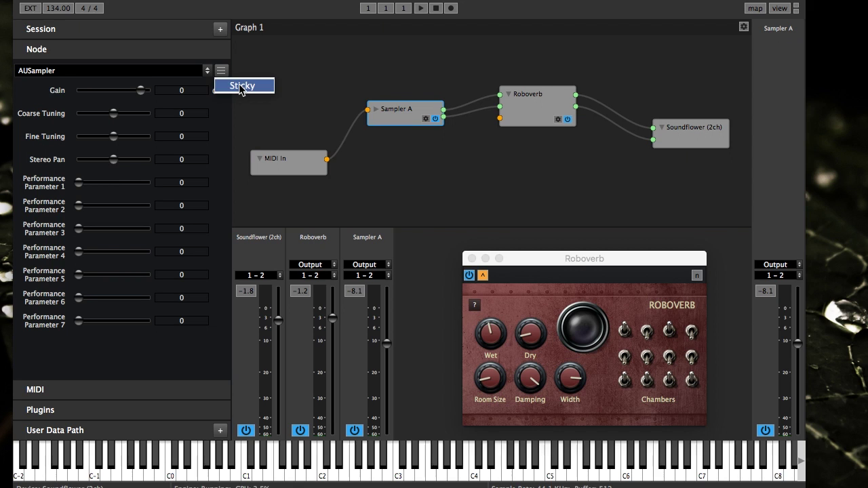
pyautogui.click(241, 86)
pyautogui.click(302, 163)
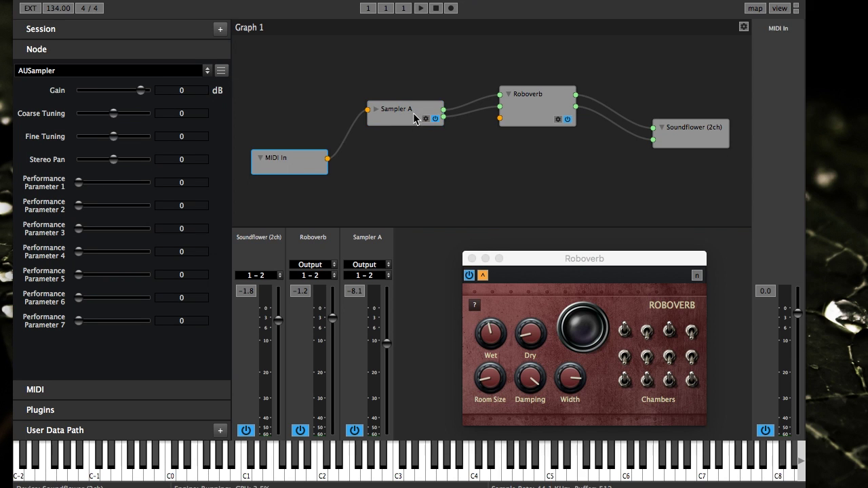
# - Select Sampler A, Roboverb, Soundflower (2ch) and MIDI In in Graph 1 to check the Node section's sticky behaviour
pyautogui.click(417, 119)
pyautogui.click(533, 108)
pyautogui.click(718, 138)
pyautogui.click(547, 112)
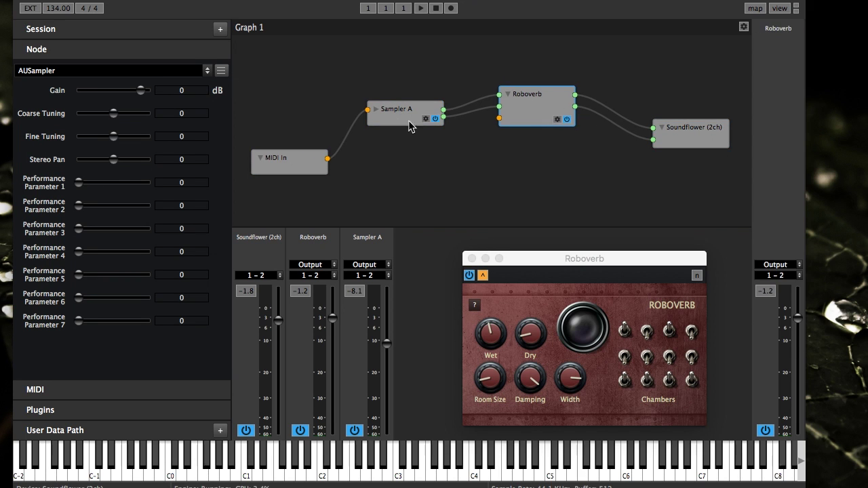
pyautogui.click(408, 120)
pyautogui.click(283, 168)
# - Switch the Node section to Roboverb's parameters, and select the Roboverb and Sampler A nodes in the graph
pyautogui.click(102, 71)
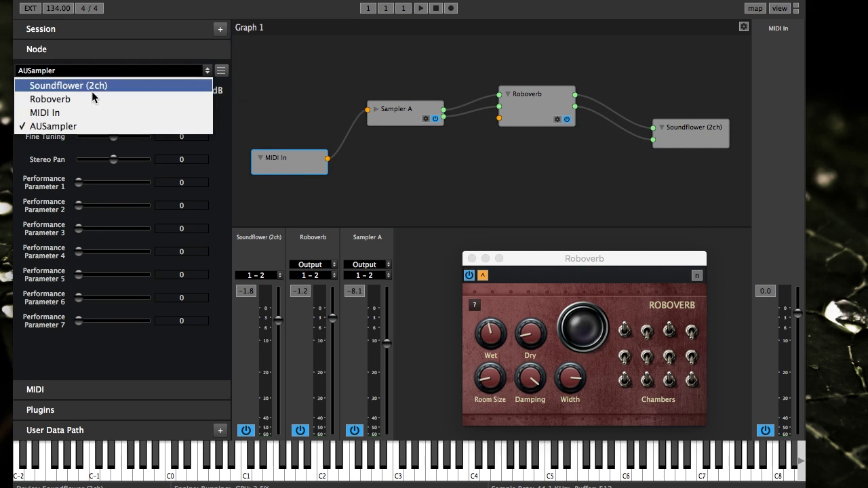
pyautogui.click(91, 98)
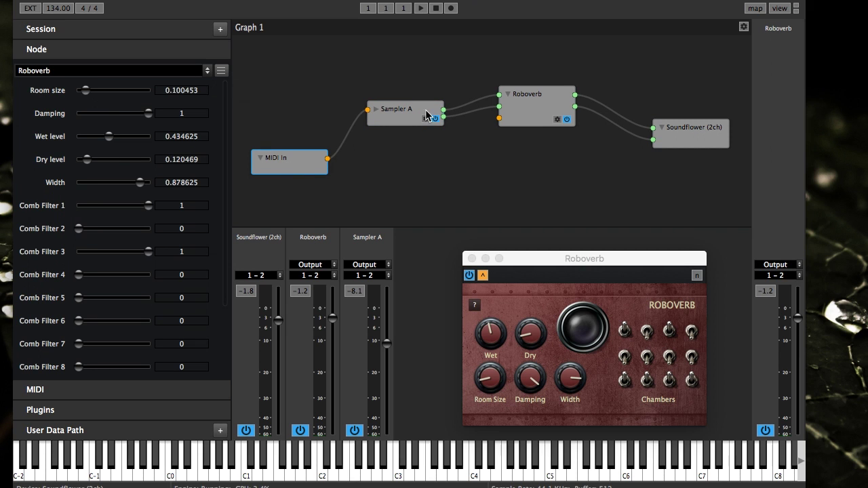
pyautogui.click(528, 106)
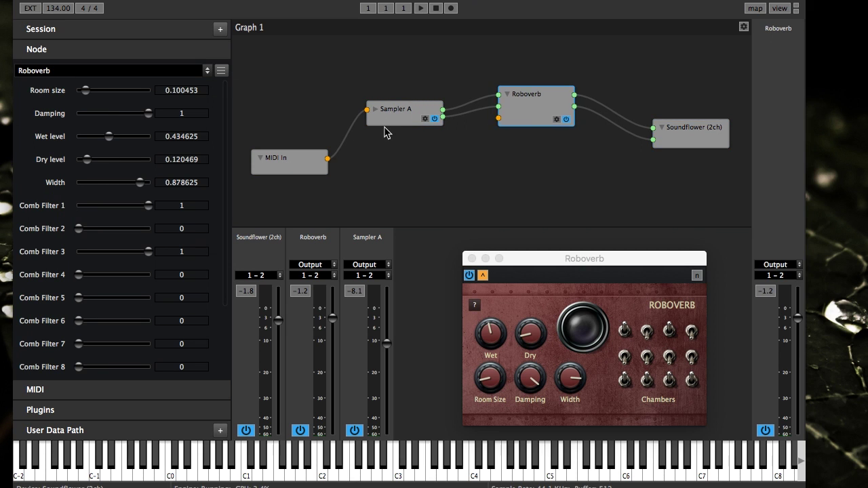
pyautogui.click(405, 120)
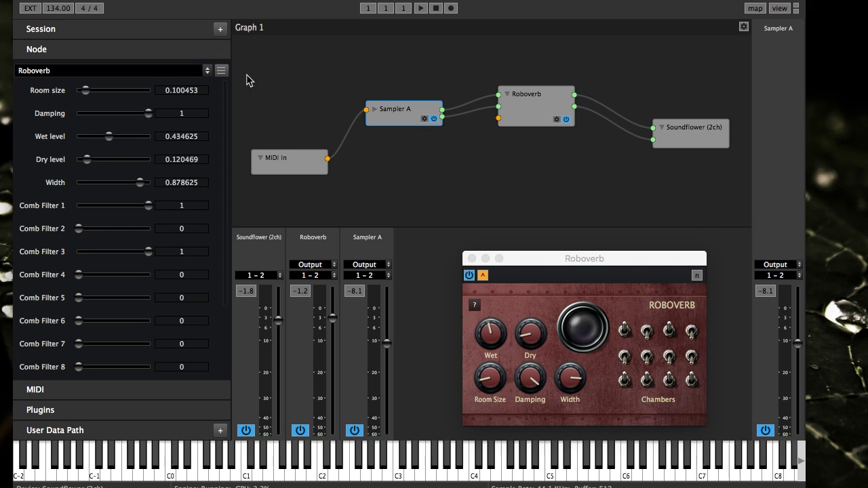
# - Display the MIDI In settings in the Node section, select the MIDI In node and turn off the Sticky option
pyautogui.click(200, 71)
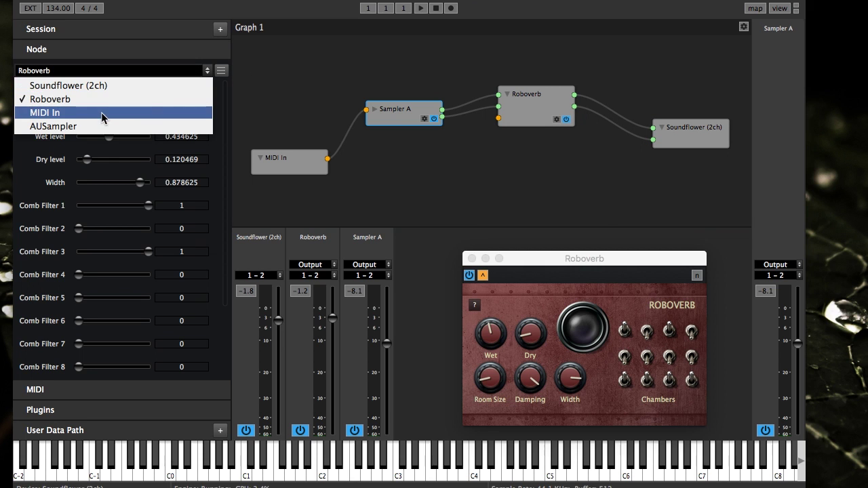
pyautogui.click(102, 113)
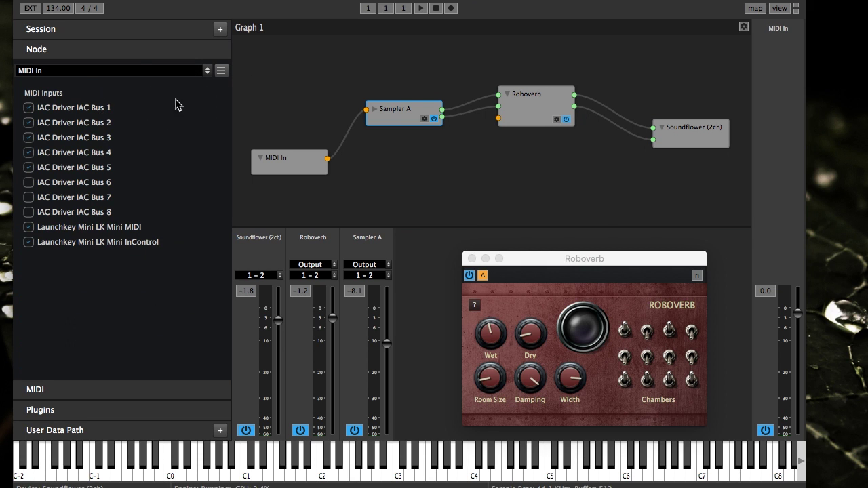
pyautogui.click(278, 166)
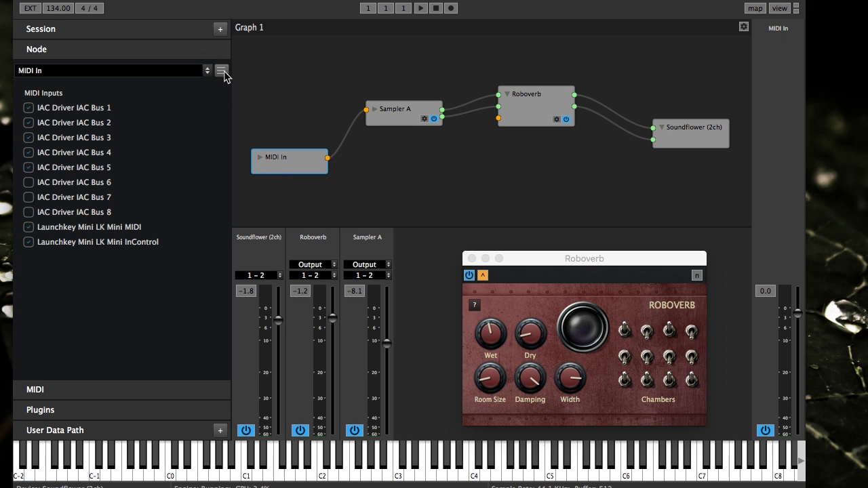
pyautogui.click(222, 70)
pyautogui.click(227, 84)
# - Move the MIDI In node slightly upward in the graph and toggle the IAC Bus 1 and IAC Bus 2 inputs
pyautogui.moveTo(290, 158); pyautogui.dragTo(292, 143)
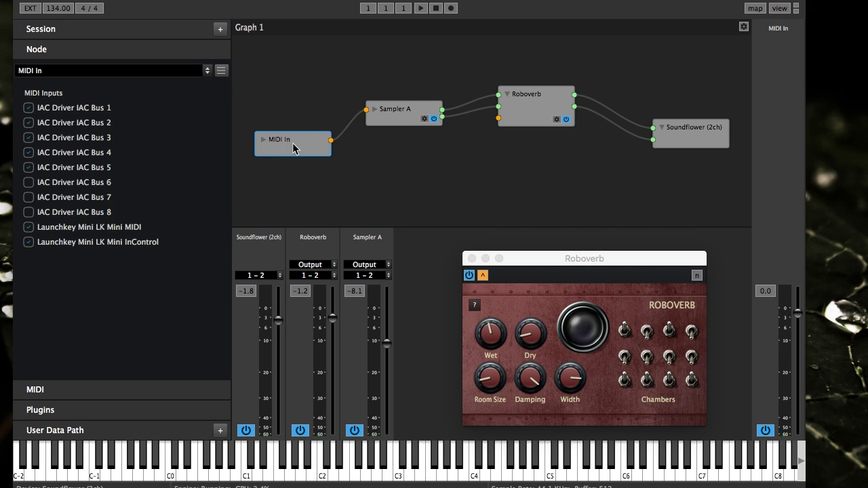
pyautogui.click(29, 109)
pyautogui.click(29, 123)
# - Select the Soundflower (2ch) node, shift it slightly, and change its output device to Built-in Output and finally to DisplayPort
pyautogui.click(689, 132)
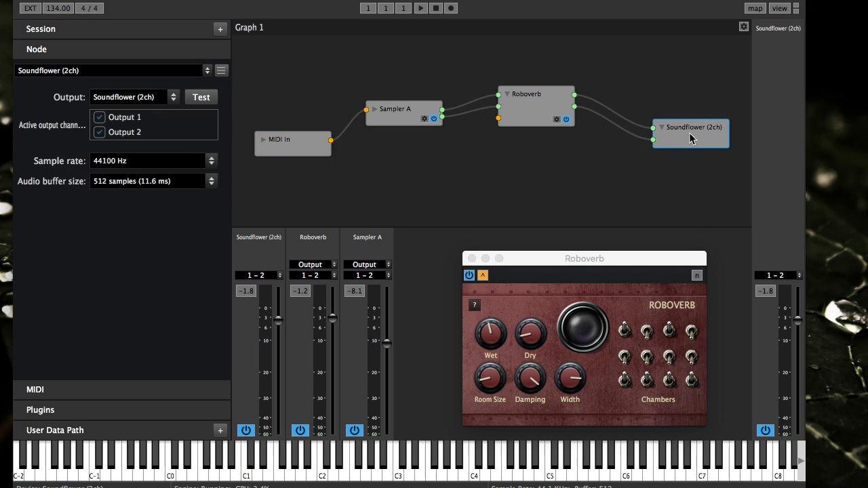
pyautogui.moveTo(675, 141); pyautogui.dragTo(691, 144)
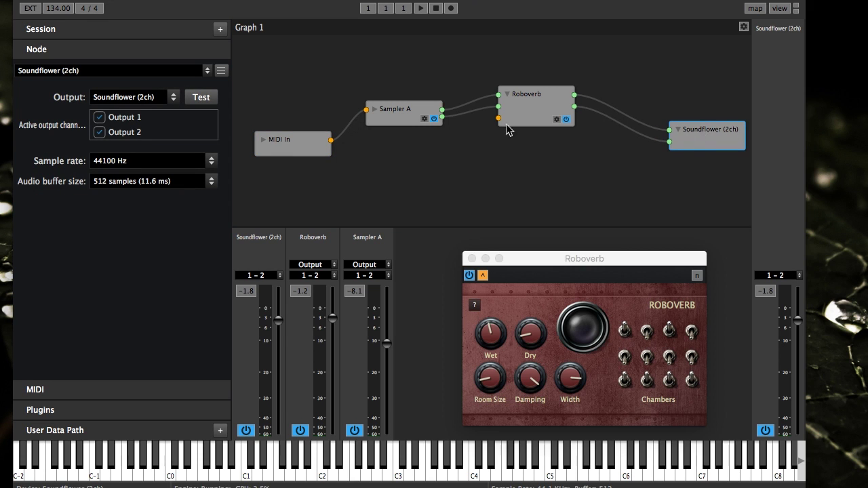
pyautogui.click(113, 100)
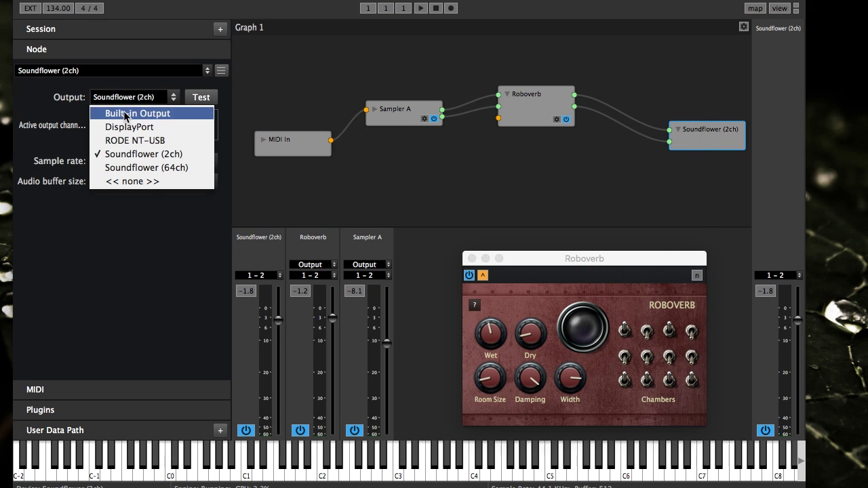
pyautogui.click(125, 112)
pyautogui.click(131, 101)
pyautogui.click(131, 128)
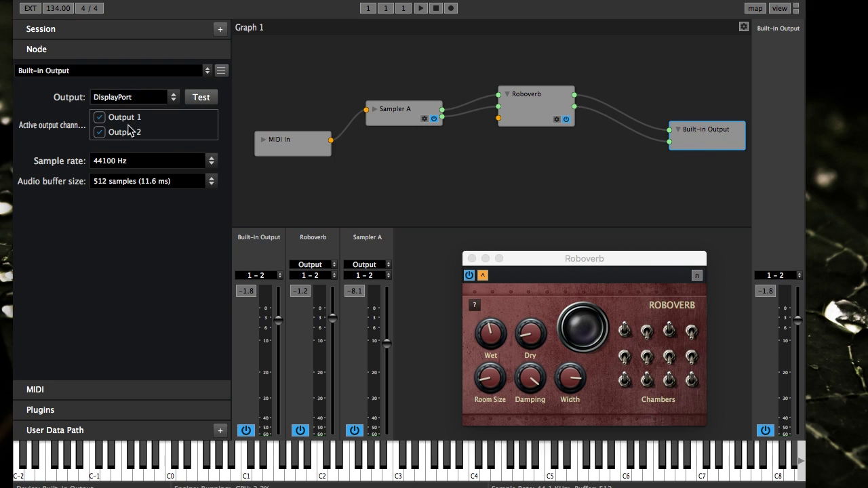
# - Leave only Output 2 active for the DisplayPort output and view the available sample rates without changing the rate
pyautogui.click(100, 131)
pyautogui.click(100, 119)
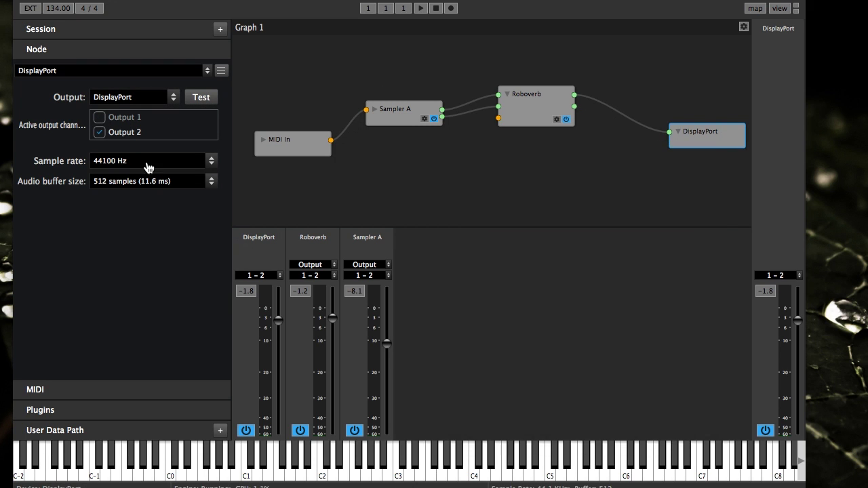
pyautogui.click(123, 162)
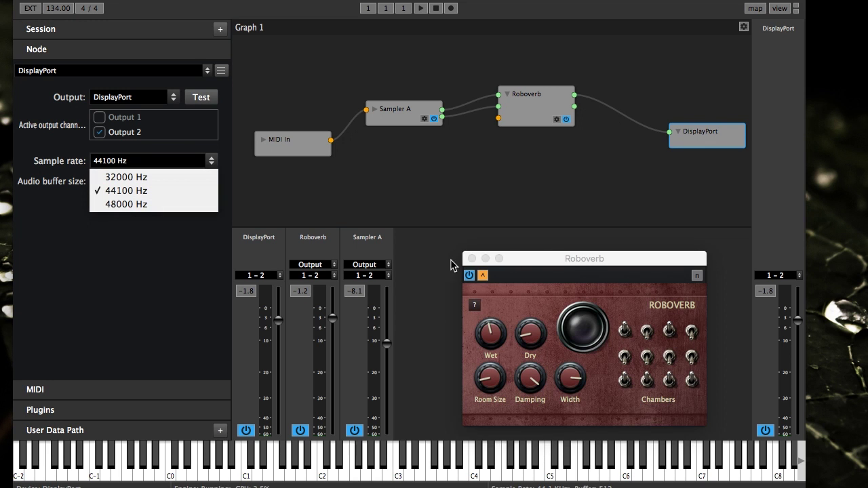
pyautogui.click(93, 284)
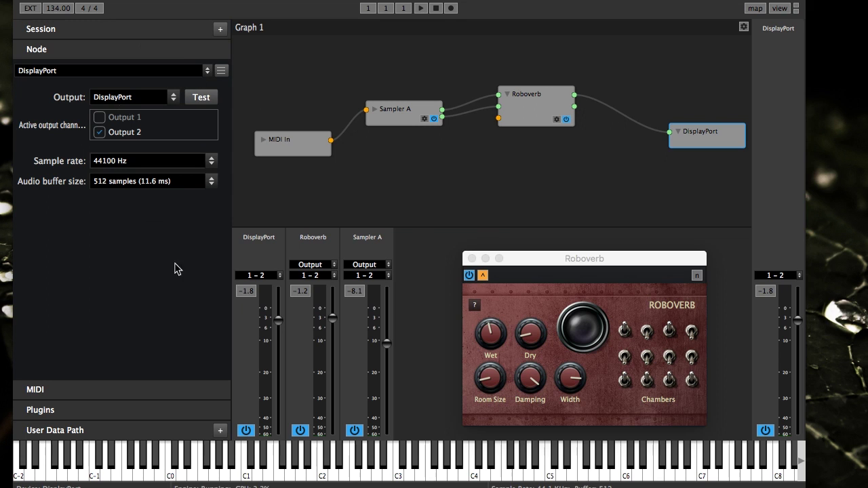
# - Expand the MIDI section fully and view the MIDI settings of MIDI In, Sampler A and Roboverb
pyautogui.click(107, 387)
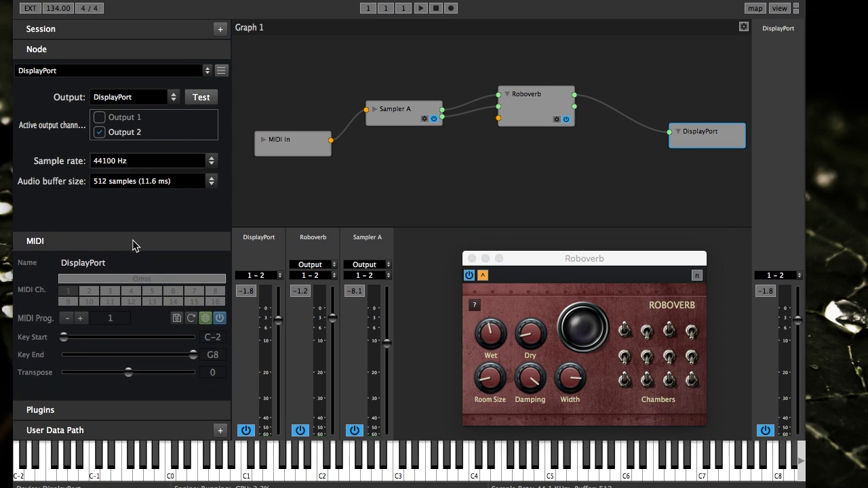
pyautogui.moveTo(137, 229); pyautogui.dragTo(155, 71)
pyautogui.click(288, 143)
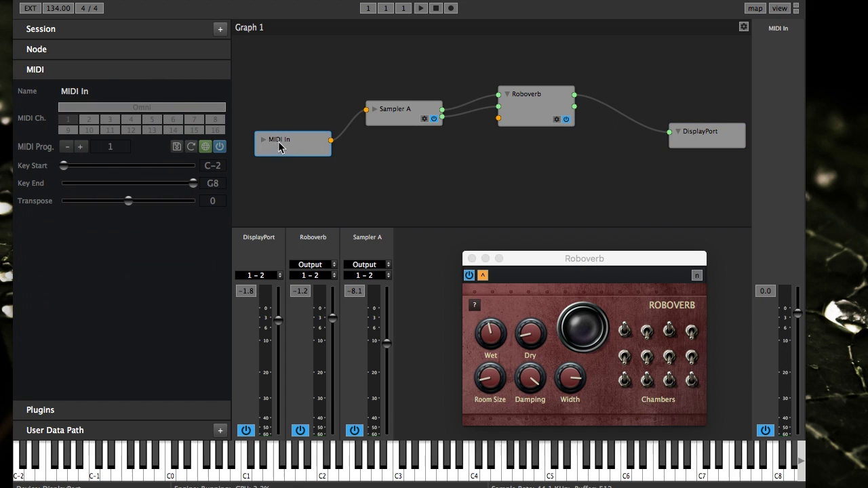
pyautogui.click(403, 115)
pyautogui.click(552, 107)
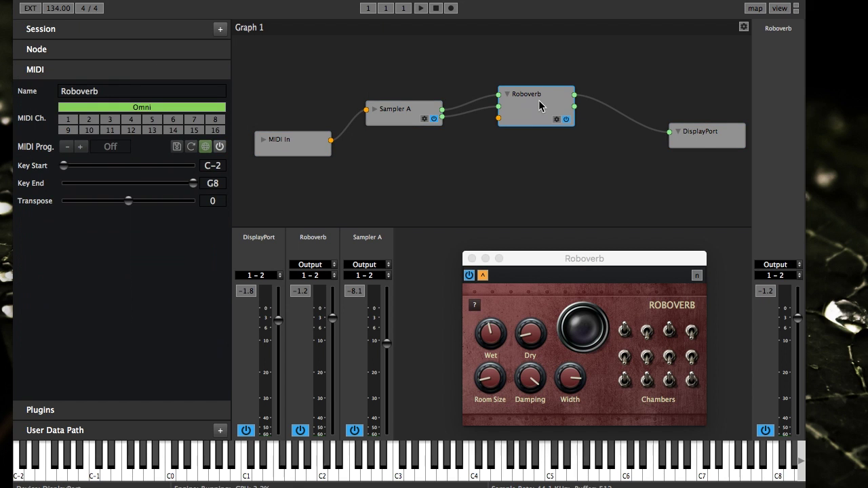
# - Reposition the Roboverb and DisplayPort nodes slightly upward in the graph
pyautogui.moveTo(540, 104); pyautogui.dragTo(536, 95)
pyautogui.moveTo(678, 132); pyautogui.dragTo(668, 124)
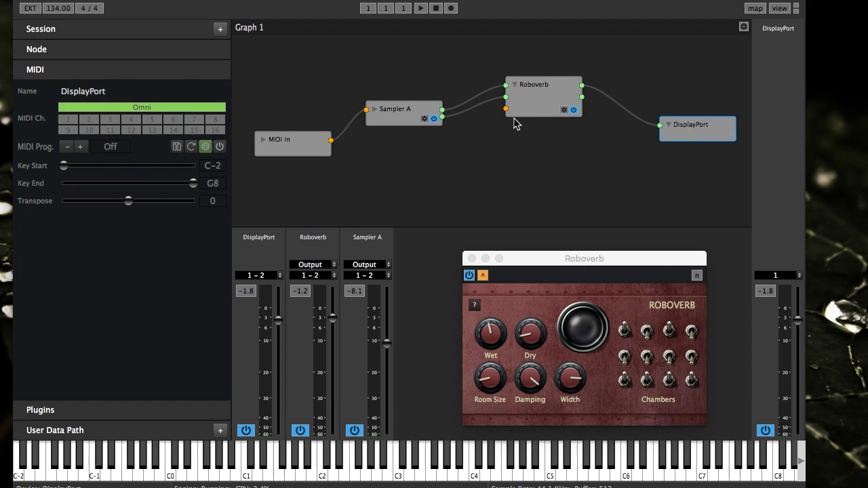
pyautogui.moveTo(532, 109); pyautogui.dragTo(535, 109)
# - Select Sampler A, MIDI In and Roboverb repeatedly to compare their MIDI settings, ending on Sampler A
pyautogui.click(405, 115)
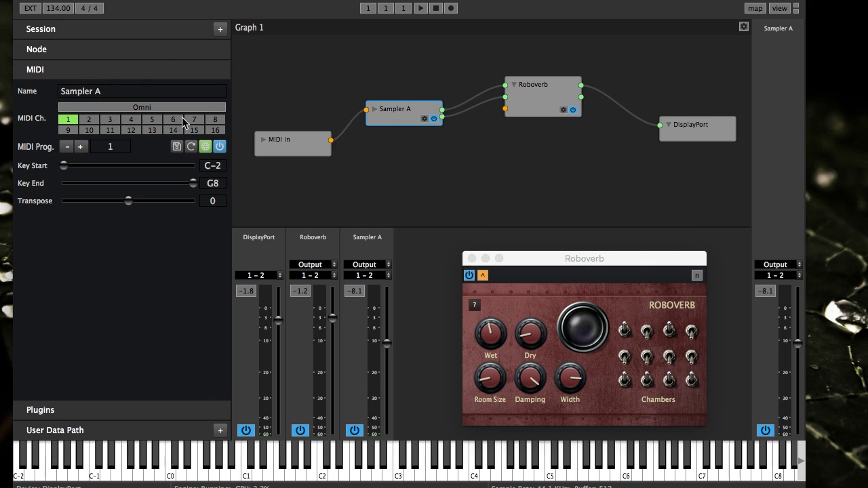
pyautogui.click(280, 145)
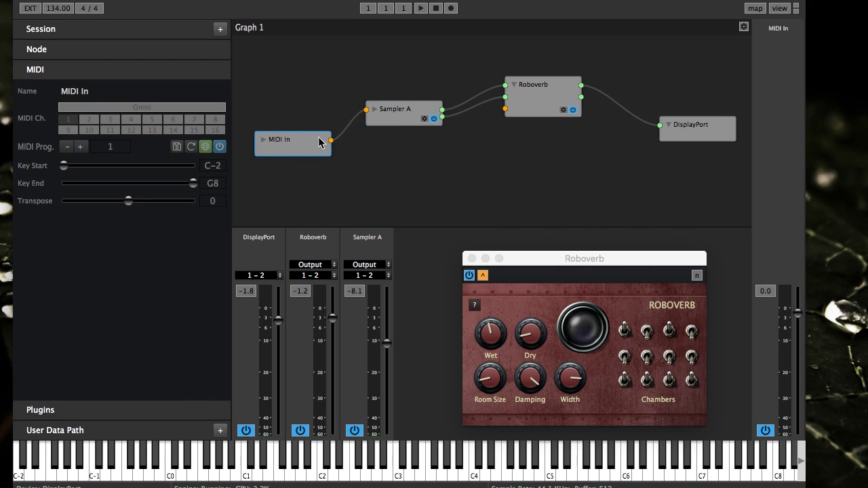
pyautogui.click(400, 112)
pyautogui.click(533, 103)
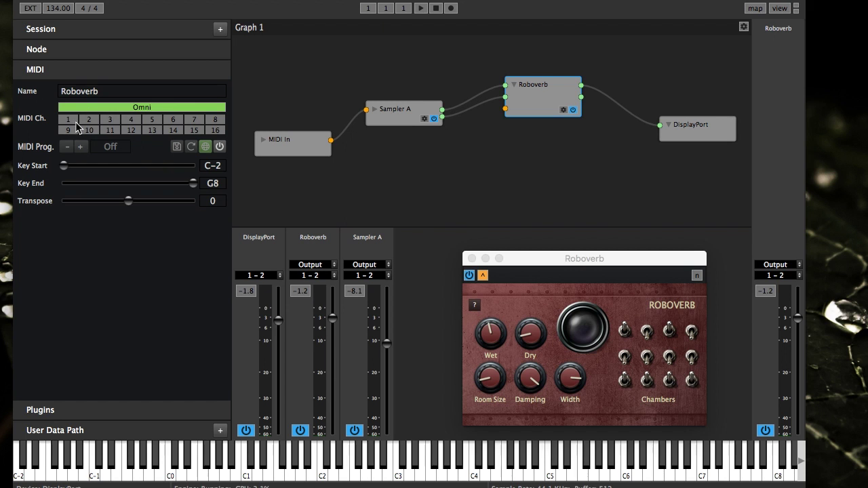
pyautogui.click(388, 118)
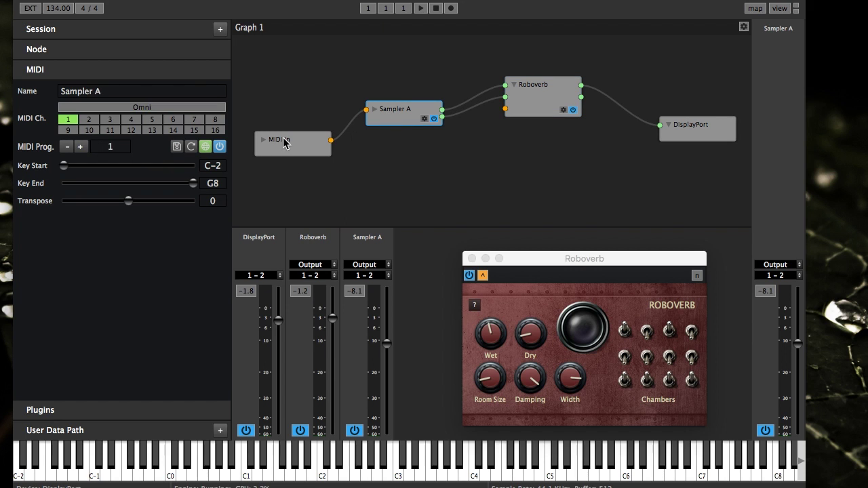
pyautogui.click(286, 143)
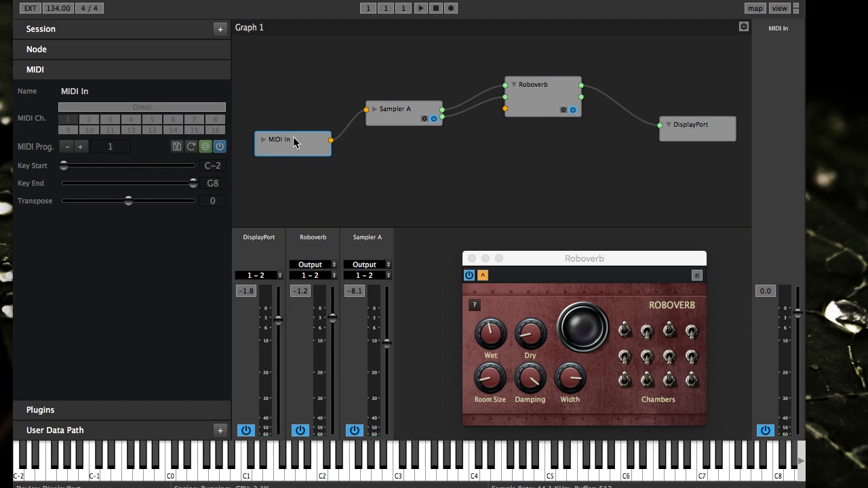
pyautogui.click(393, 112)
pyautogui.click(531, 98)
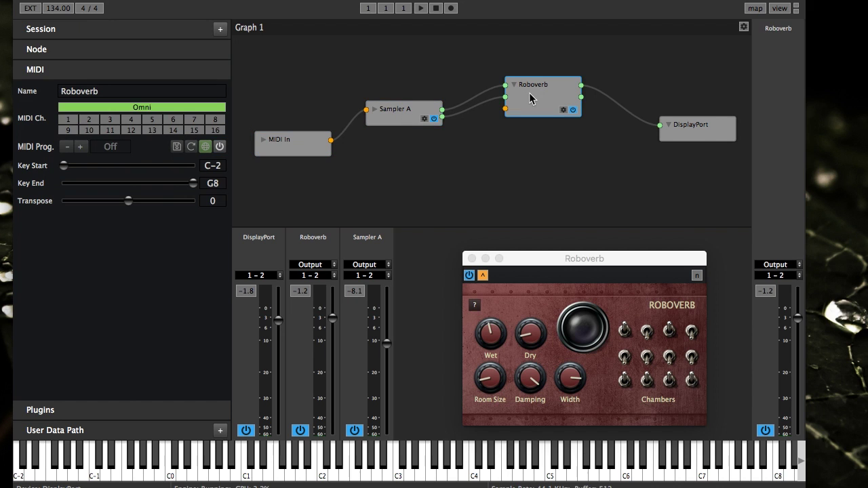
pyautogui.click(403, 115)
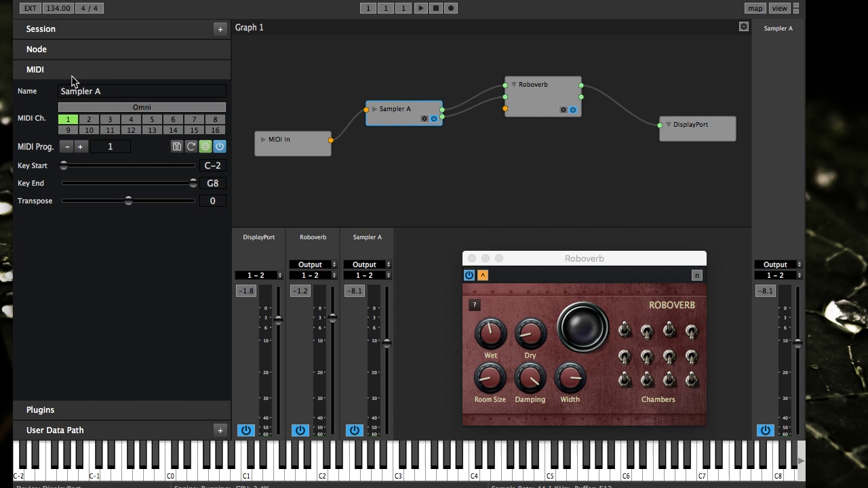
# - Expand the Plugins section fully and clear its search text to list all plugins
pyautogui.moveTo(117, 411); pyautogui.dragTo(130, 84)
pyautogui.doubleClick(81, 109)
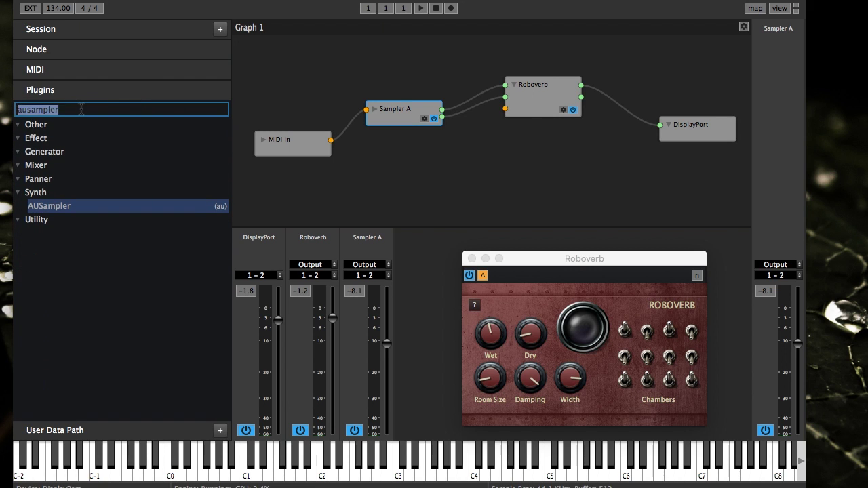
pyautogui.press('BackSpace')
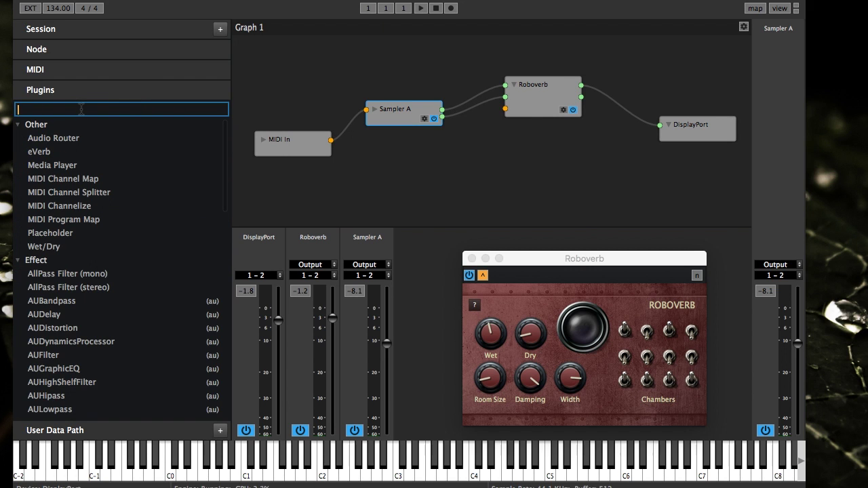
# - Browse the plugin list and add eVerb to Graph 1 below Sampler A
pyautogui.scroll(-15, 86, 166)
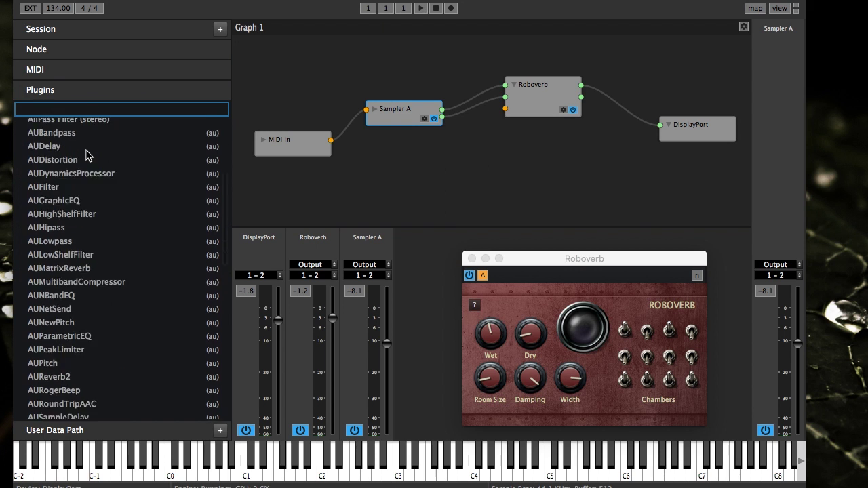
pyautogui.scroll(-9, 87, 174)
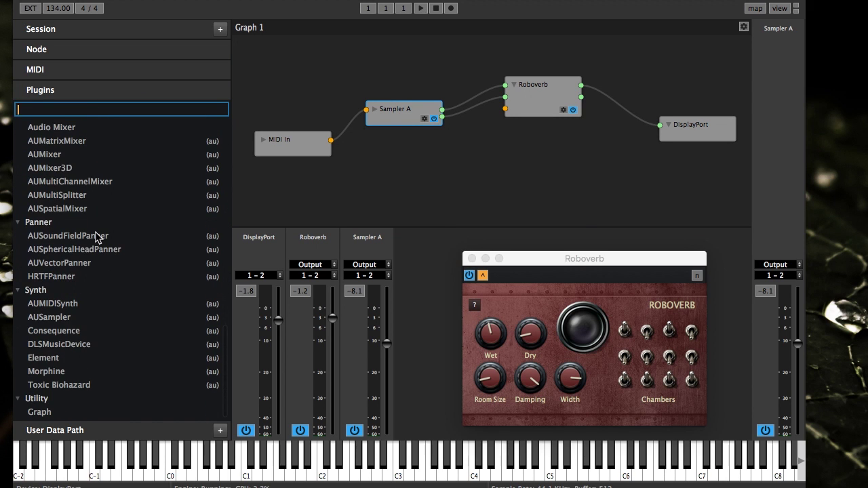
pyautogui.scroll(20, 95, 236)
pyautogui.moveTo(54, 151); pyautogui.dragTo(427, 162)
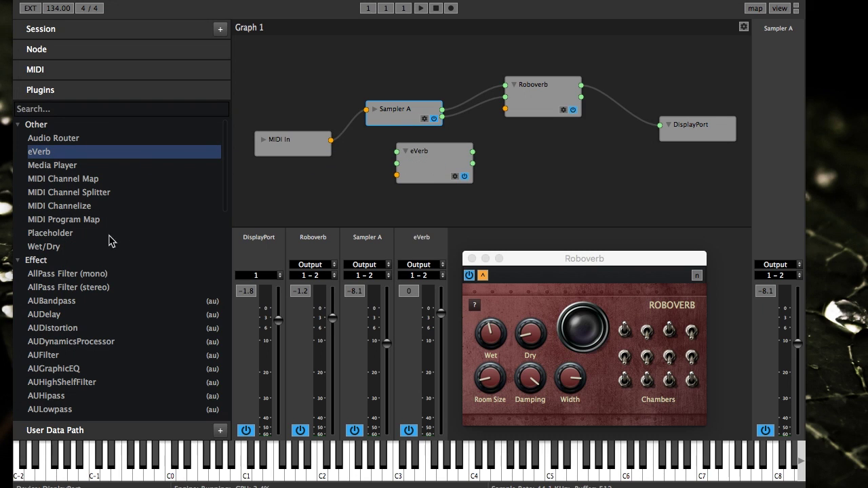
# - Search the plugins for "roboverb" and add a second Roboverb node below MIDI In
pyautogui.click(55, 111)
pyautogui.write('roboverb')
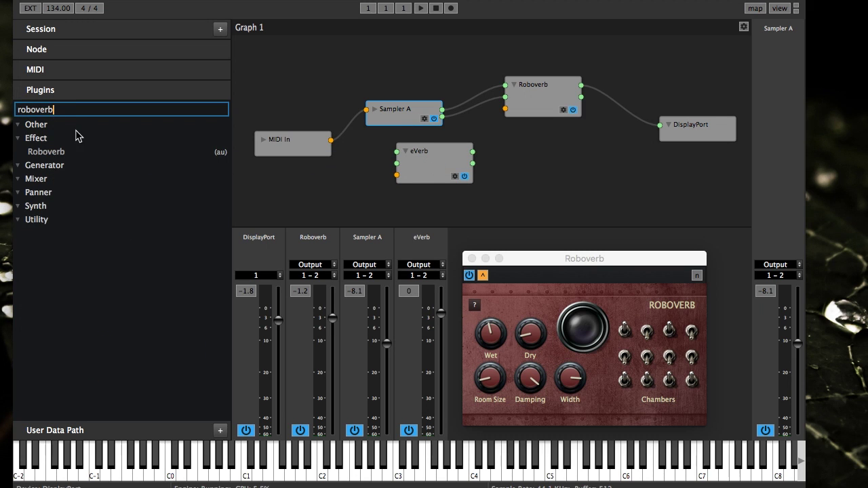
pyautogui.moveTo(54, 153); pyautogui.dragTo(319, 187)
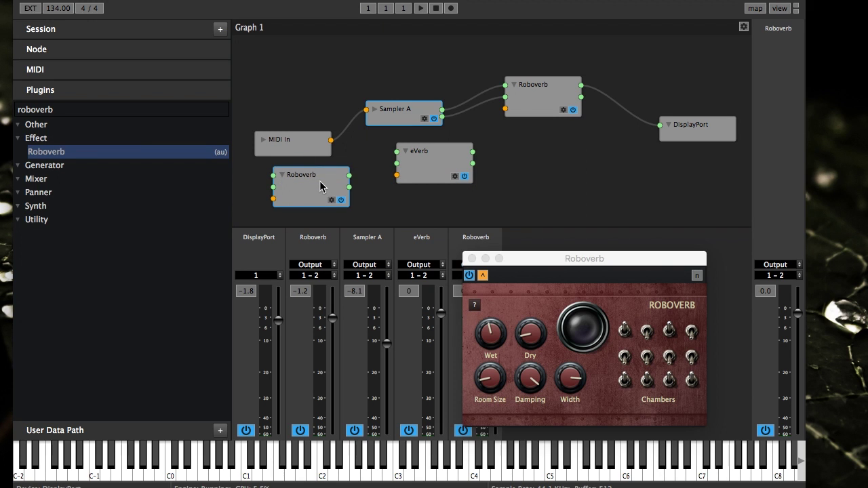
# - Delete the second Roboverb node and the eVerb node from Graph 1
pyautogui.click(322, 187)
pyautogui.press('Delete')
pyautogui.click(425, 165)
pyautogui.press('Delete')
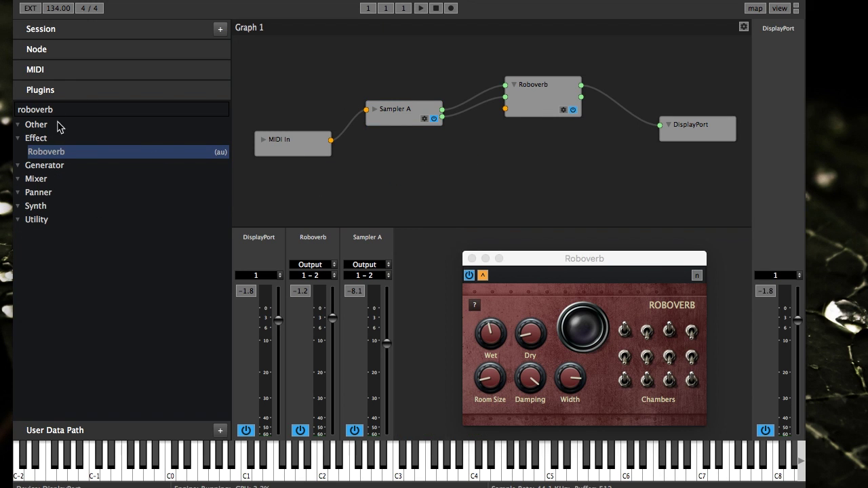
# - Expand the User Data Path section and browse the contents of its Sessions and Presets folders
pyautogui.click(101, 429)
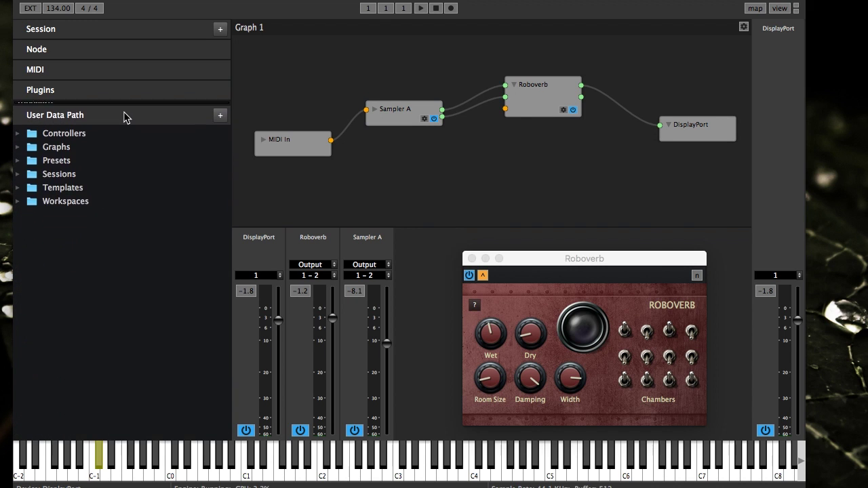
pyautogui.click(17, 142)
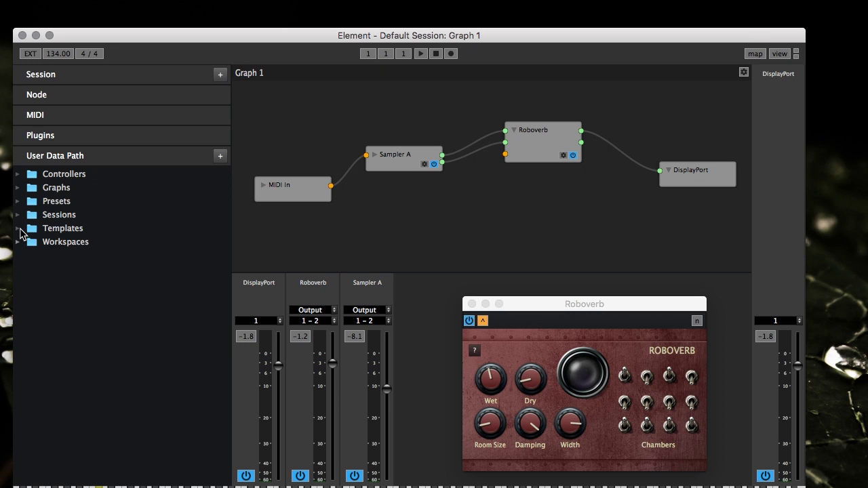
pyautogui.click(19, 215)
pyautogui.click(18, 201)
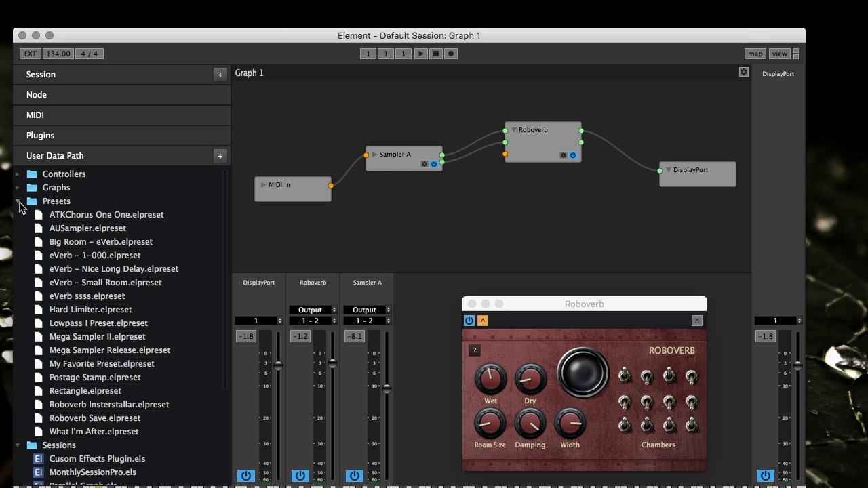
pyautogui.click(18, 202)
pyautogui.click(18, 215)
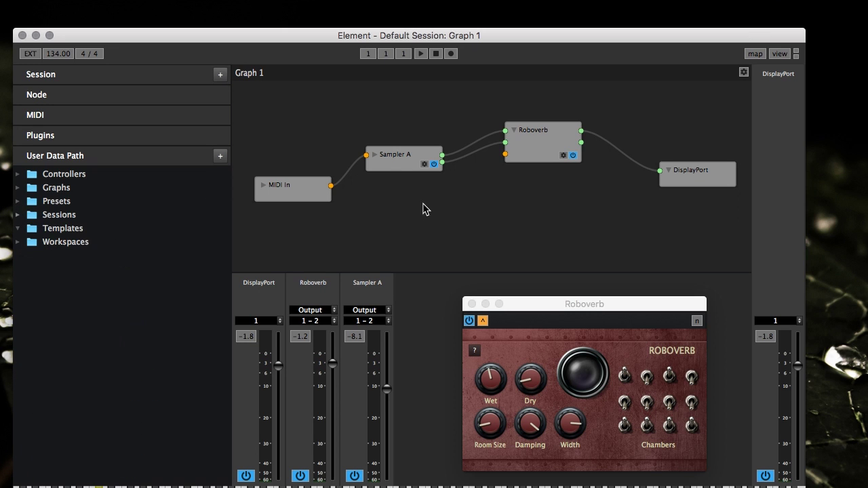
# - Save the Sampler A node in Graph 1 as a new preset named "My Preset Sampler"
pyautogui.click(403, 163)
pyautogui.rightClick(400, 159)
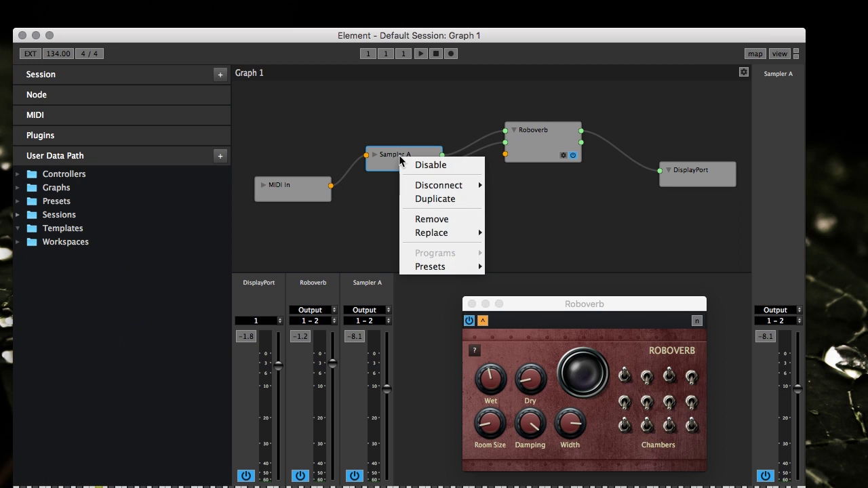
pyautogui.moveTo(453, 267)
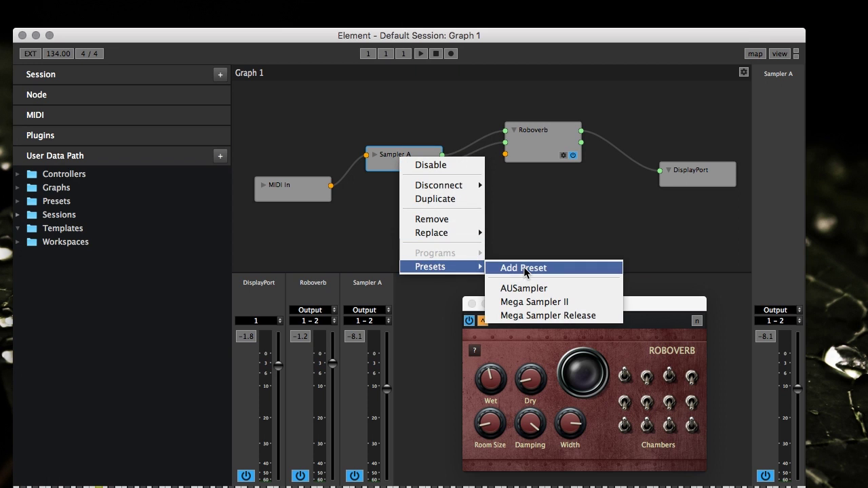
pyautogui.click(523, 269)
pyautogui.write('My Preset Sampler')
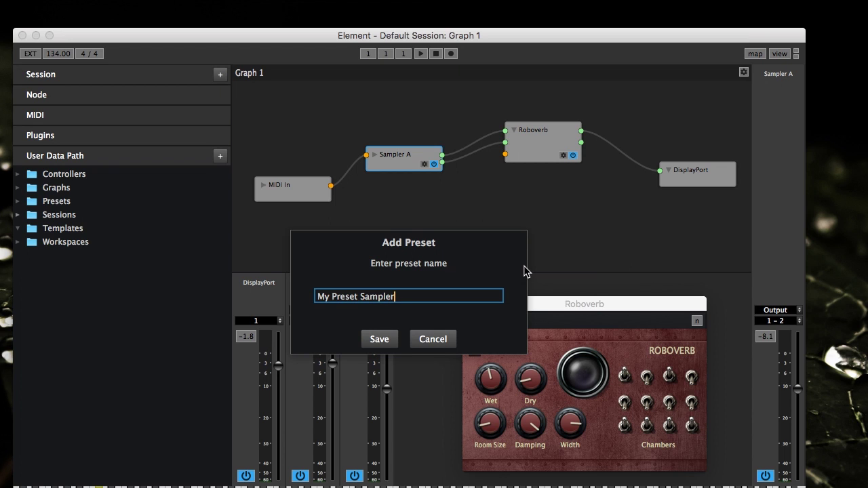
pyautogui.press('Return')
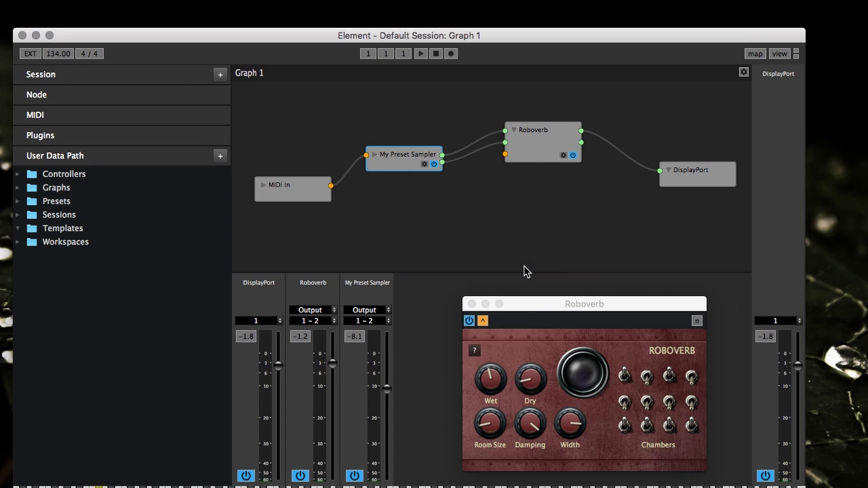
# - Add a second sampler node to Graph 1 from My Preset Sampler.elpreset in the Presets folder, and delete that node again
pyautogui.click(18, 201)
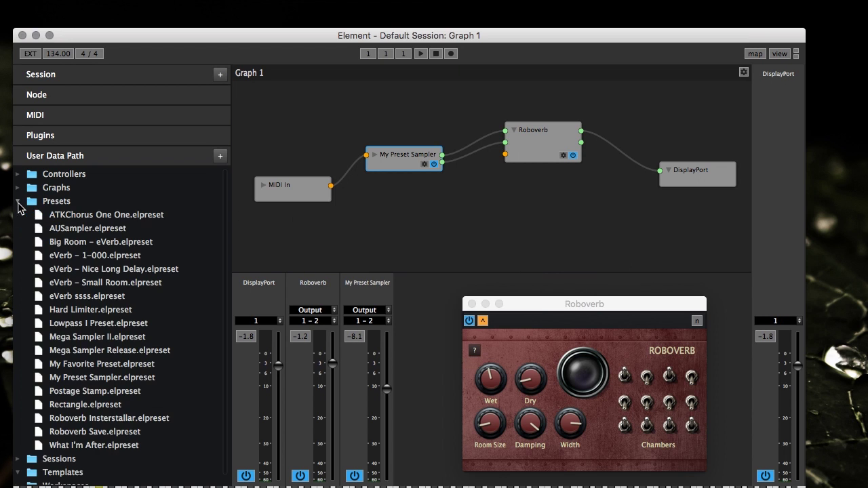
pyautogui.click(78, 380)
pyautogui.moveTo(93, 384); pyautogui.dragTo(442, 212)
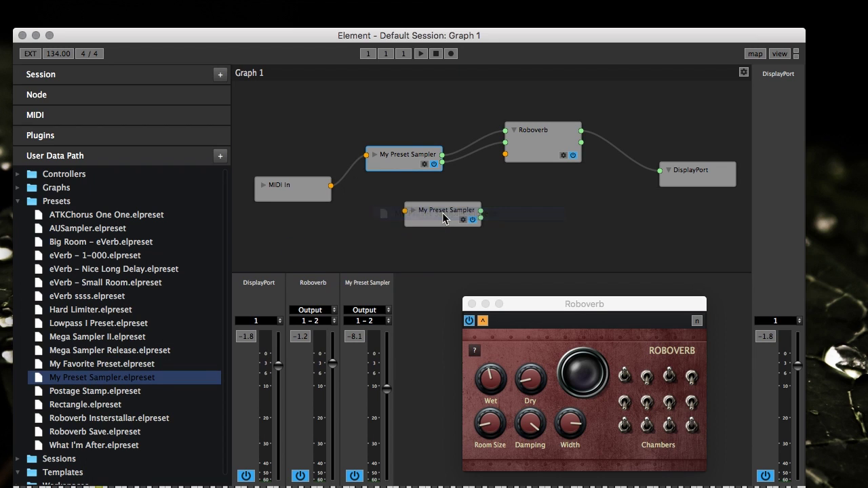
pyautogui.press('Delete')
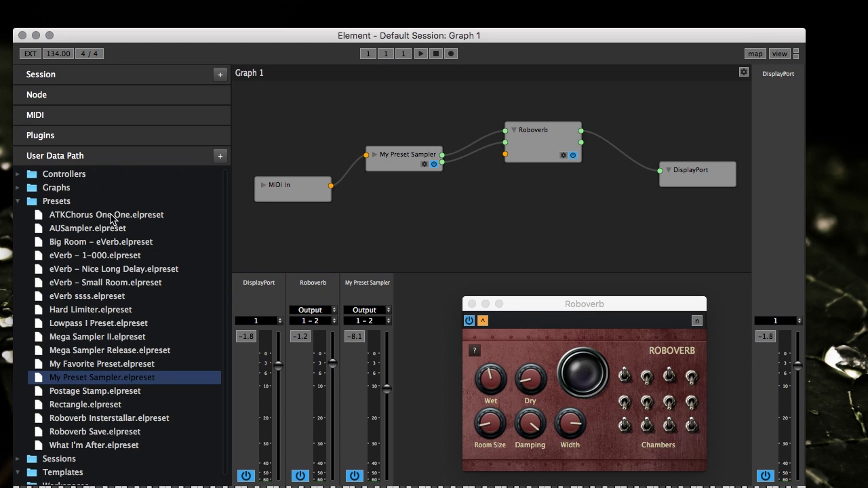
# - Collapse the Presets folder and narrow the sidebar to just fit its section names
pyautogui.click(17, 202)
pyautogui.click(17, 201)
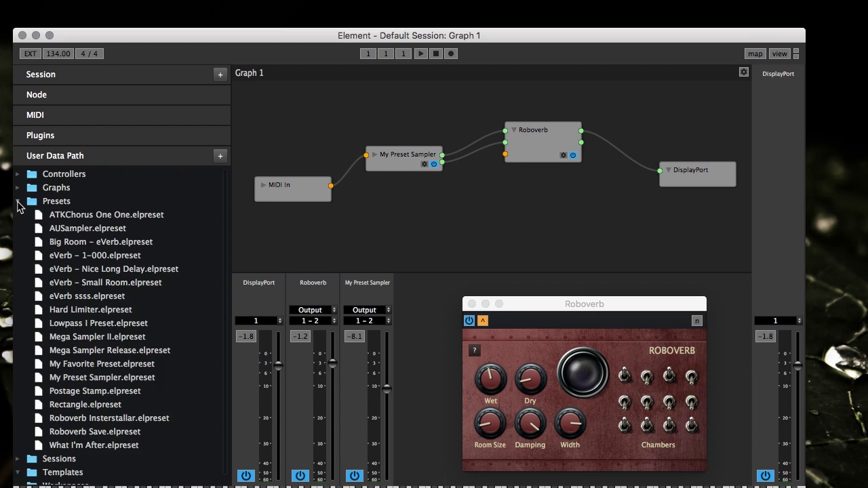
pyautogui.click(17, 202)
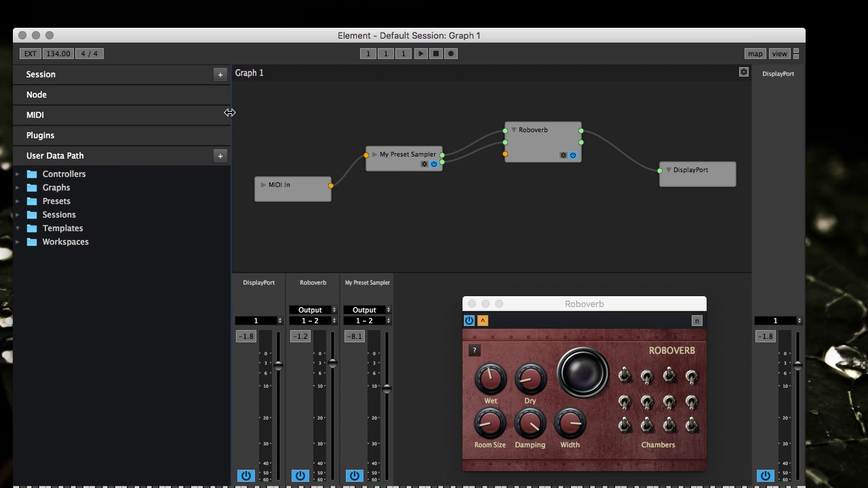
pyautogui.moveTo(231, 114); pyautogui.dragTo(158, 115)
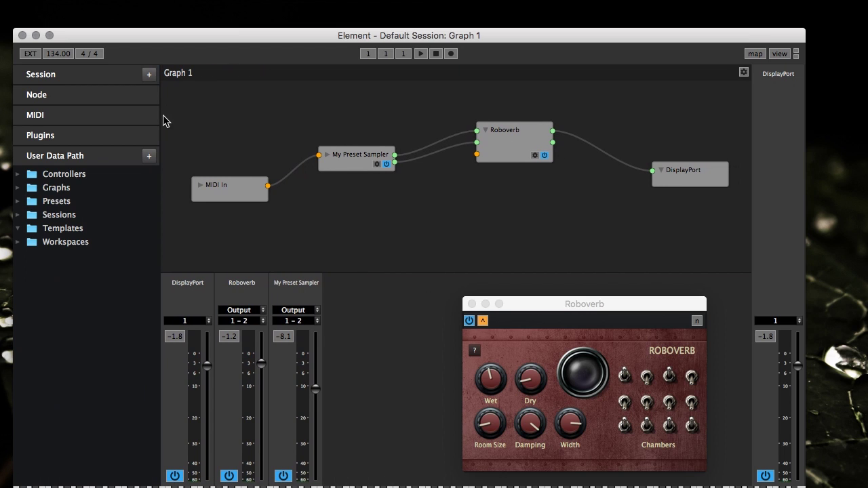
pyautogui.moveTo(159, 116); pyautogui.dragTo(111, 122)
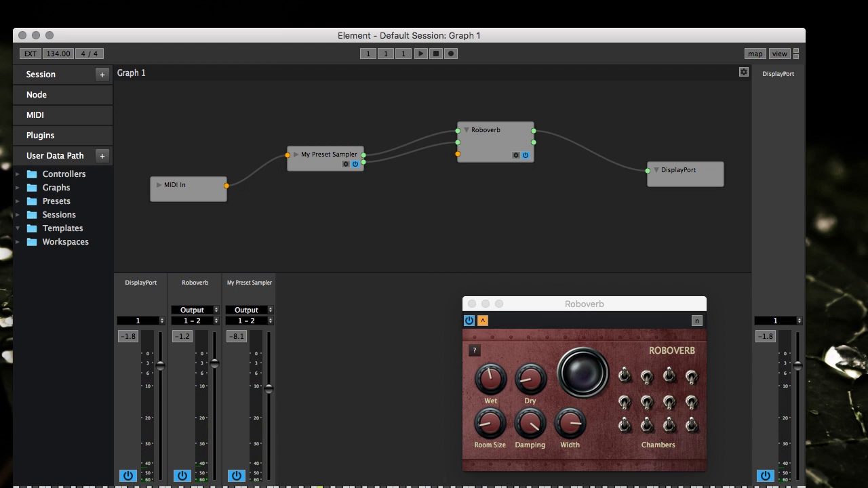
# - Move the MIDI In node slightly away from the sampler and close the Roboverb plugin window
pyautogui.moveTo(182, 191); pyautogui.dragTo(434, 170)
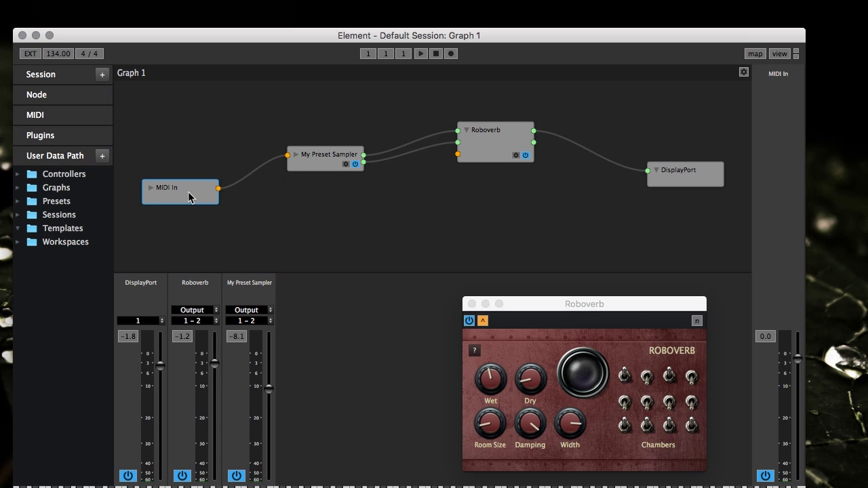
pyautogui.click(472, 304)
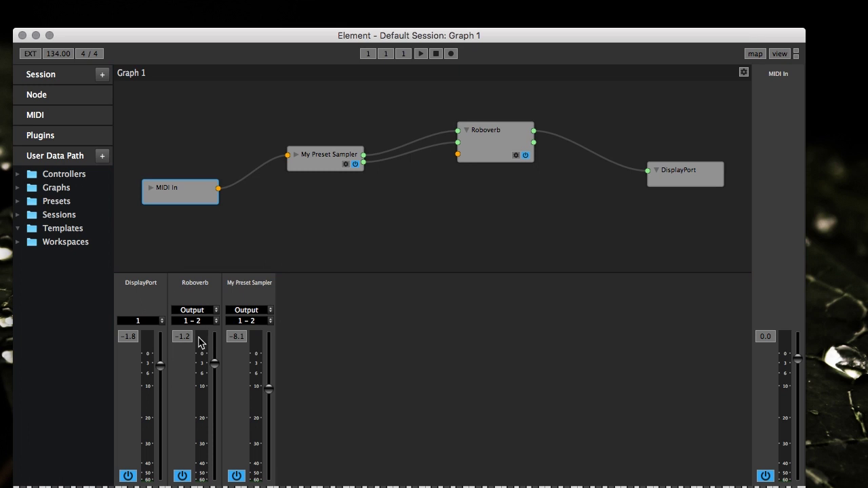
# - Inspect the channel strips of My Preset Sampler, Roboverb and DisplayPort, moving the latter two nodes slightly left in the graph
pyautogui.click(323, 162)
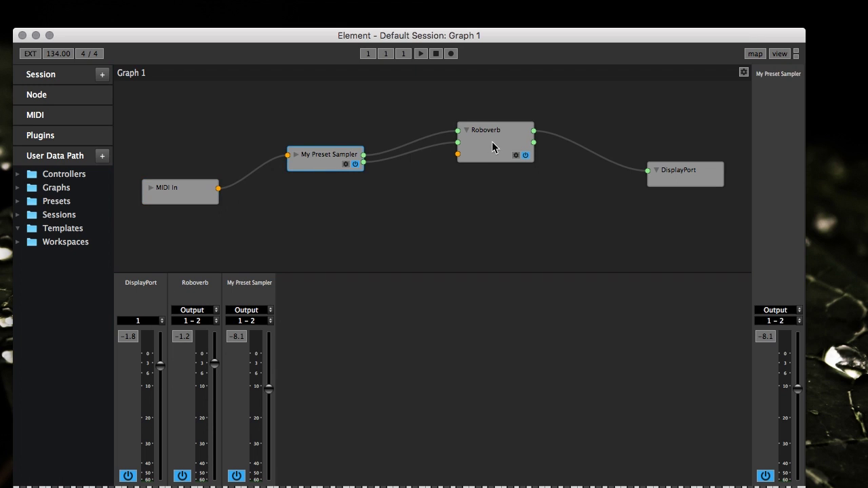
pyautogui.click(484, 150)
pyautogui.click(321, 162)
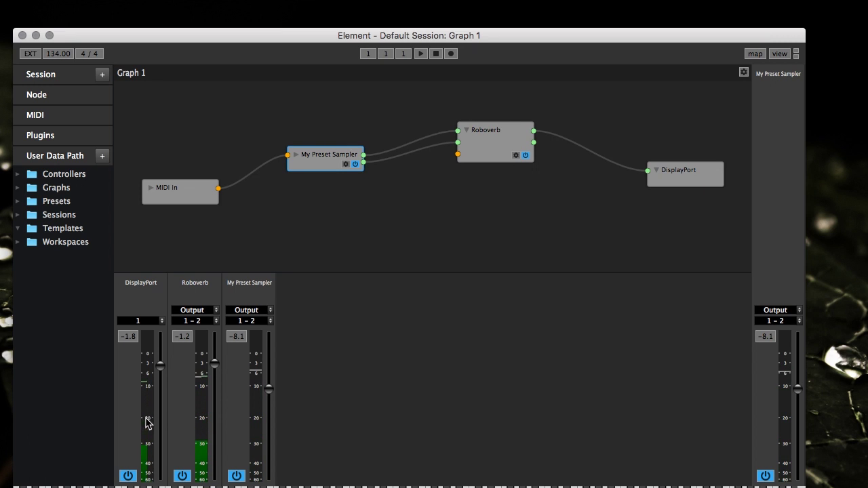
pyautogui.moveTo(498, 149); pyautogui.dragTo(483, 162)
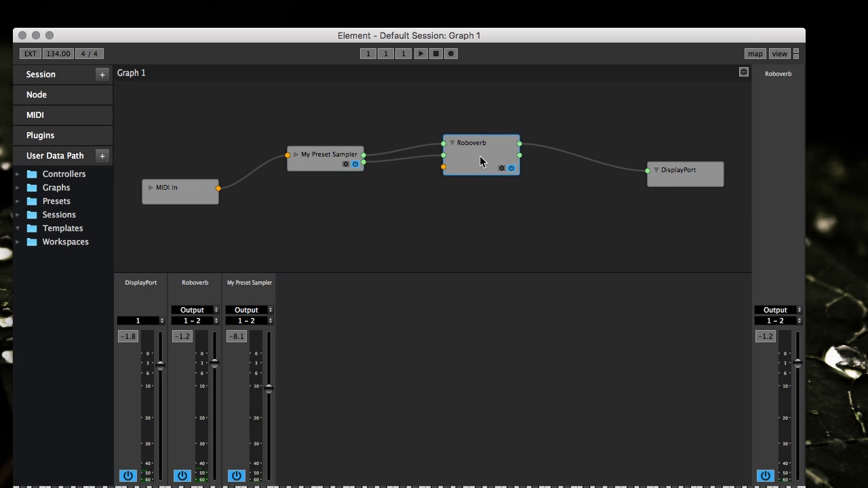
pyautogui.moveTo(668, 169); pyautogui.dragTo(652, 164)
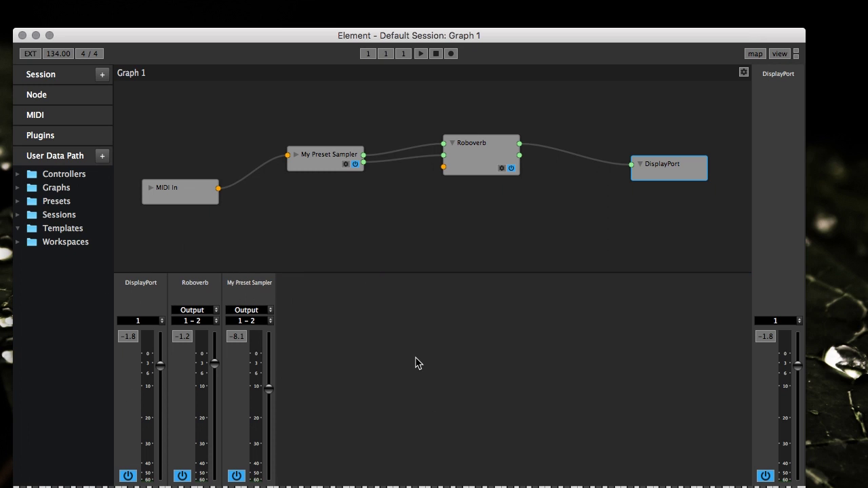
# - Move the Roboverb channel ahead of DisplayPort in the graph mixer and restore the original channel order
pyautogui.moveTo(196, 289); pyautogui.dragTo(148, 293)
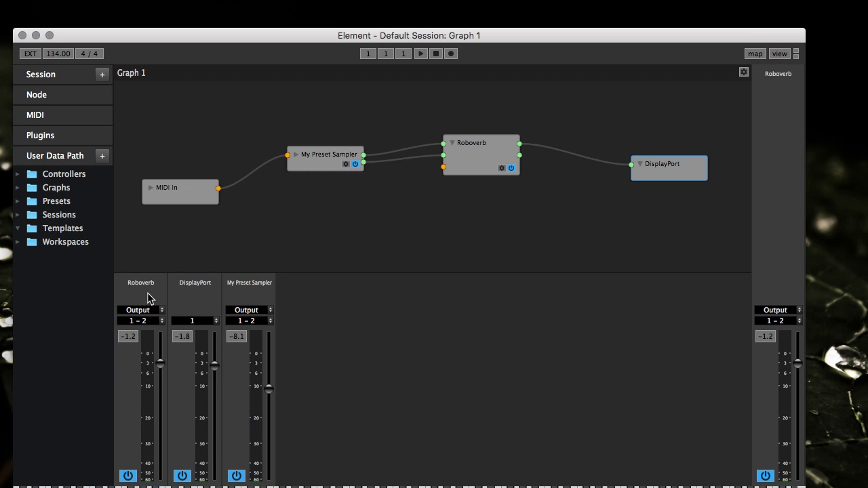
pyautogui.click(214, 291)
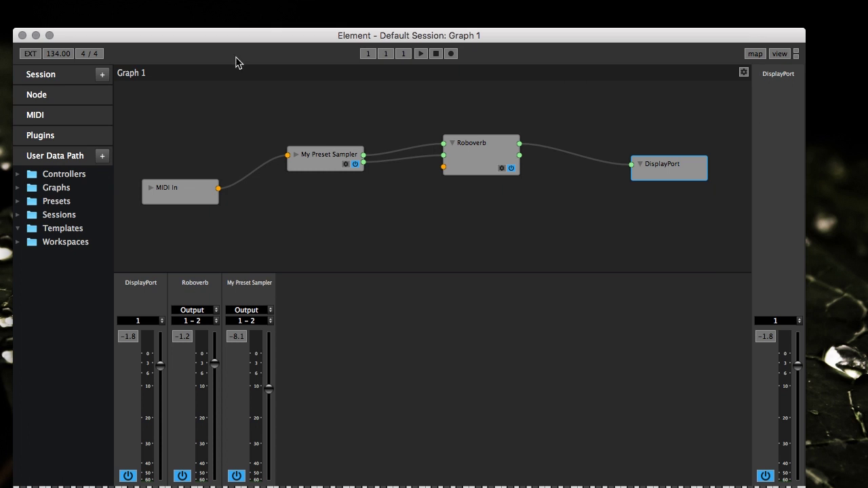
# - Hide the Channel Strip beside the graph and show it again
pyautogui.click(41, 2)
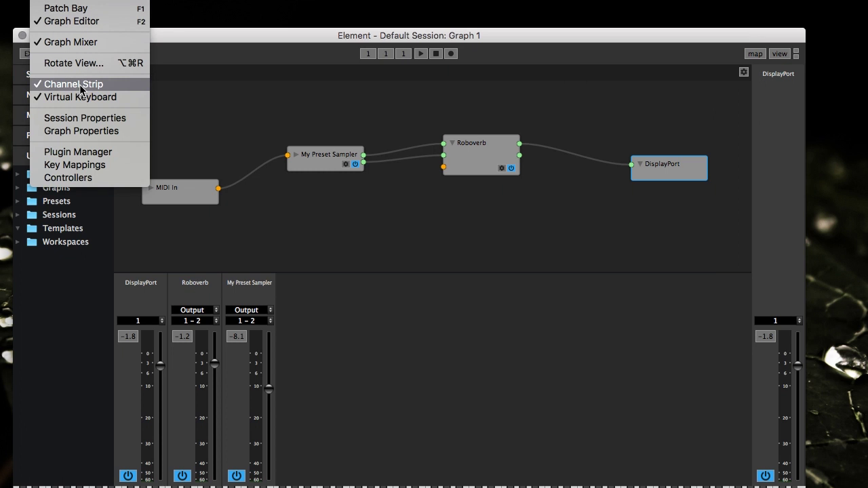
pyautogui.click(81, 86)
pyautogui.click(50, 2)
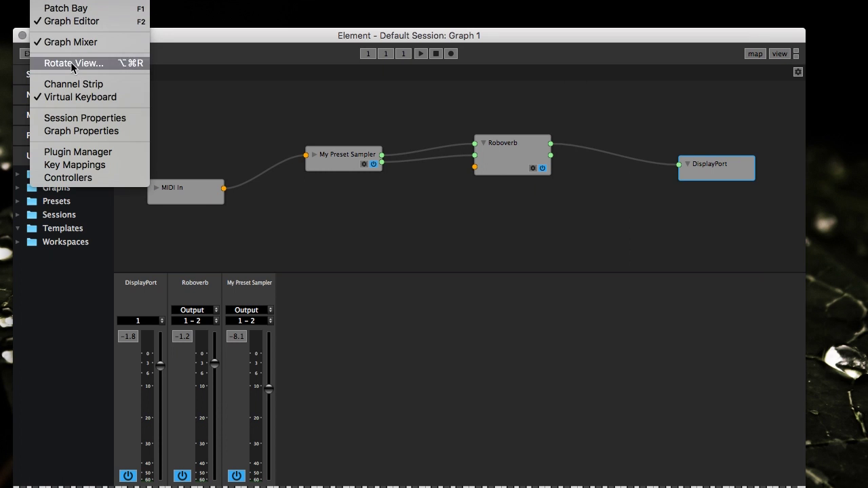
pyautogui.click(70, 85)
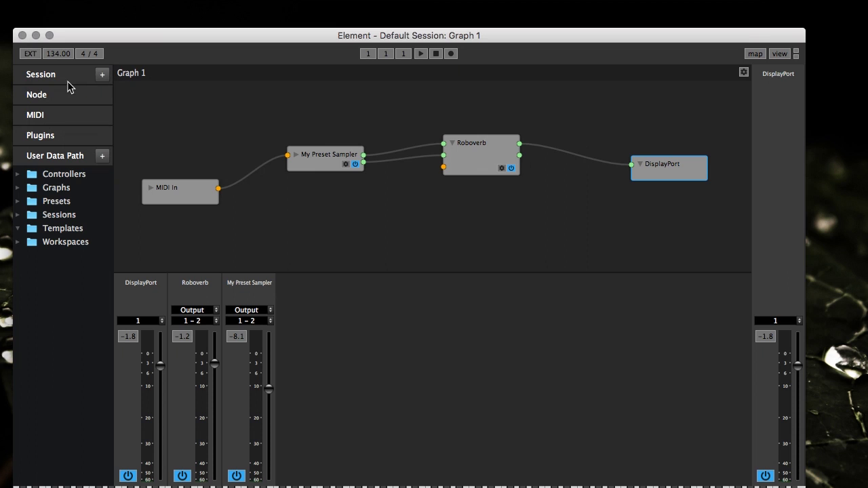
# - Select the Roboverb, My Preset Sampler, MIDI In and DisplayPort nodes in turn to view each one's channel strip
pyautogui.click(464, 158)
pyautogui.click(309, 158)
pyautogui.click(205, 190)
pyautogui.click(358, 161)
pyautogui.click(471, 157)
pyautogui.click(668, 167)
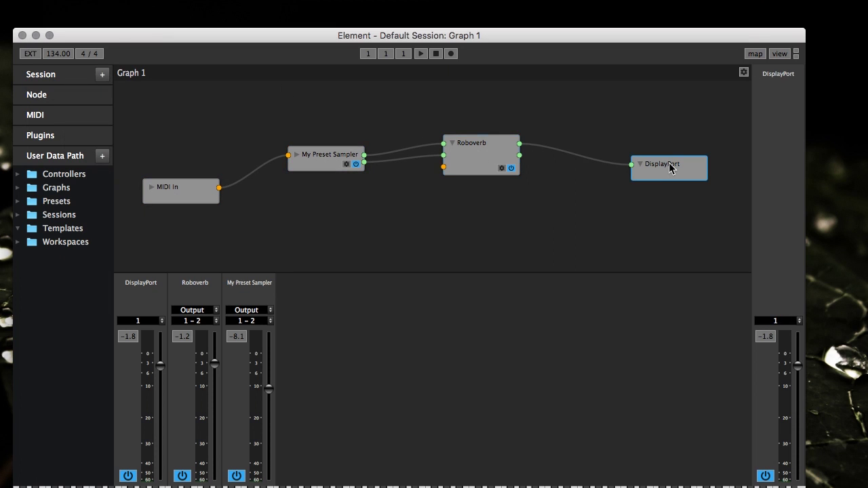
pyautogui.click(505, 167)
# - Shrink the Element window until the full keyboard and status bar fit on screen, and collapse the graph mixer below the graph editor
pyautogui.click(53, 0)
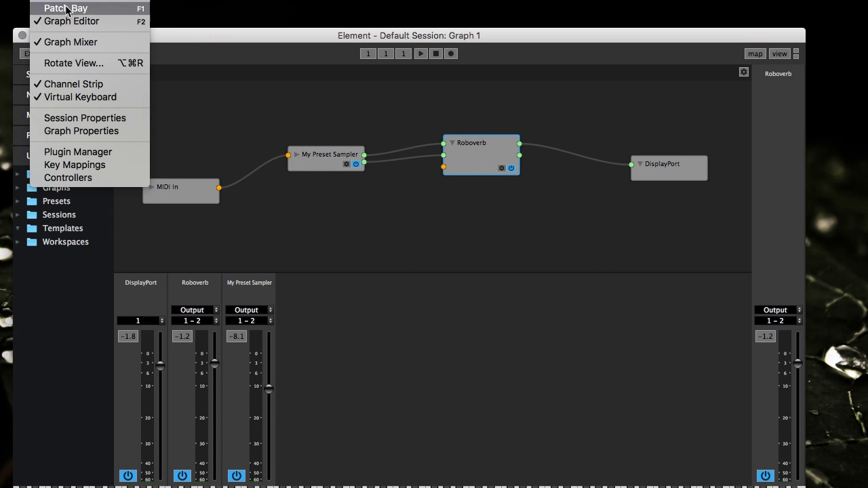
pyautogui.press('Escape')
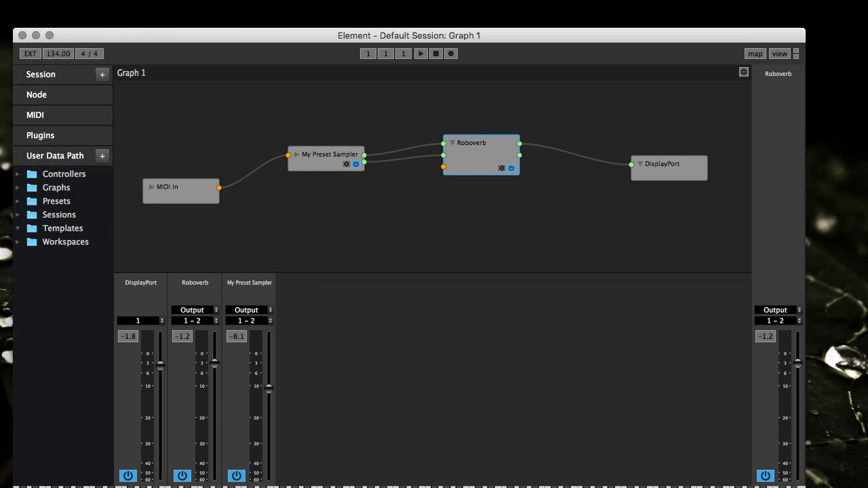
pyautogui.moveTo(803, 487); pyautogui.dragTo(613, 379)
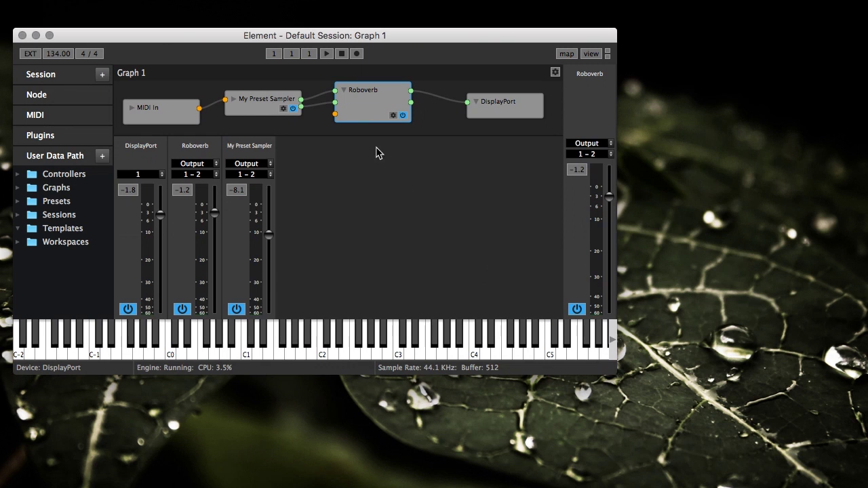
pyautogui.moveTo(384, 133); pyautogui.dragTo(362, 318)
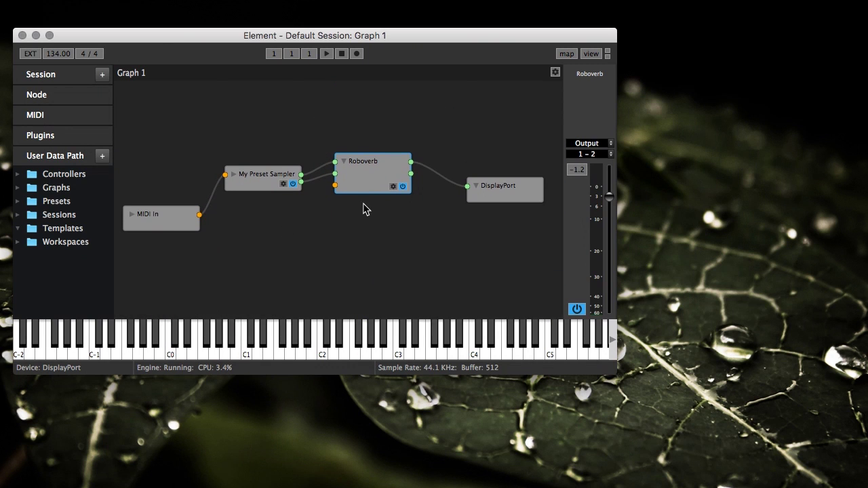
# - With the mixer collapsed, check the channel strips of My Preset Sampler, MIDI In and DisplayPort by selecting each node
pyautogui.click(256, 183)
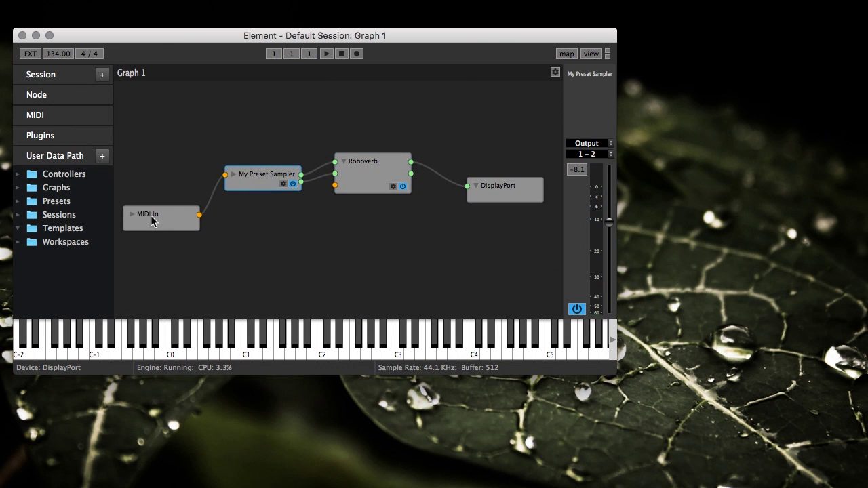
pyautogui.click(155, 221)
pyautogui.click(544, 205)
pyautogui.click(505, 188)
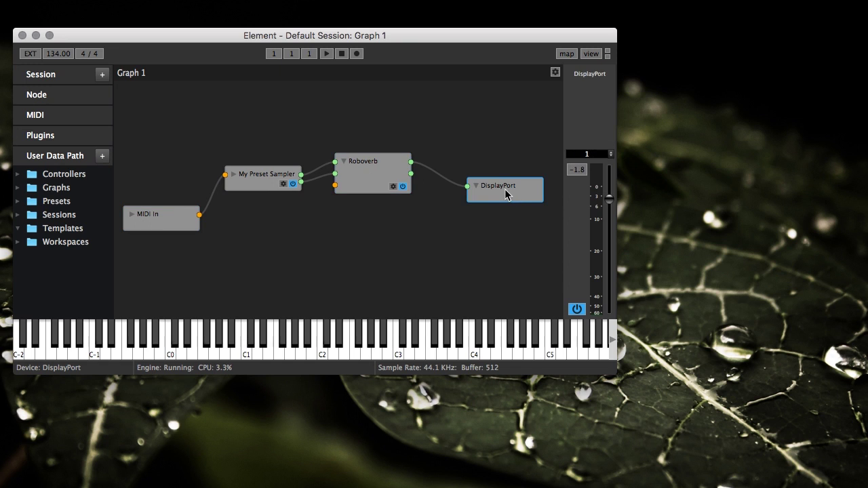
pyautogui.moveTo(291, 186); pyautogui.dragTo(287, 186)
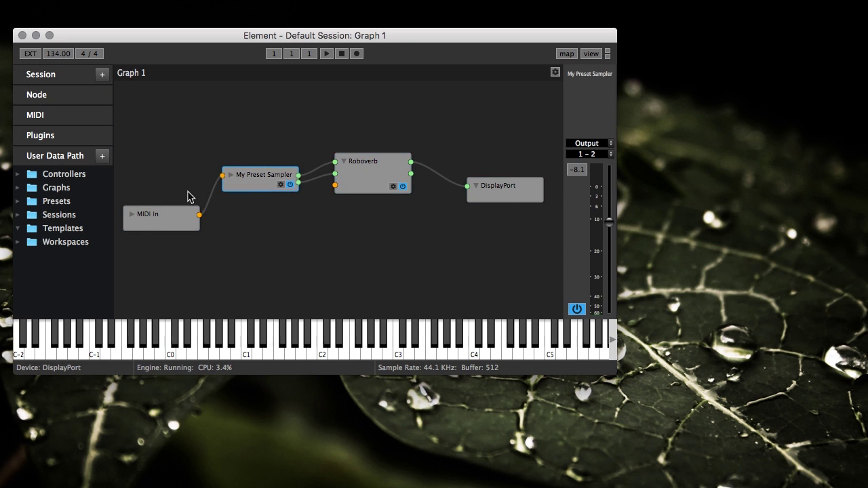
# - Select the MIDI In node and expand the Node section to view its MIDI inputs
pyautogui.keyDown('shift'); pyautogui.click(145, 220); pyautogui.keyUp('shift')
pyautogui.click(35, 106)
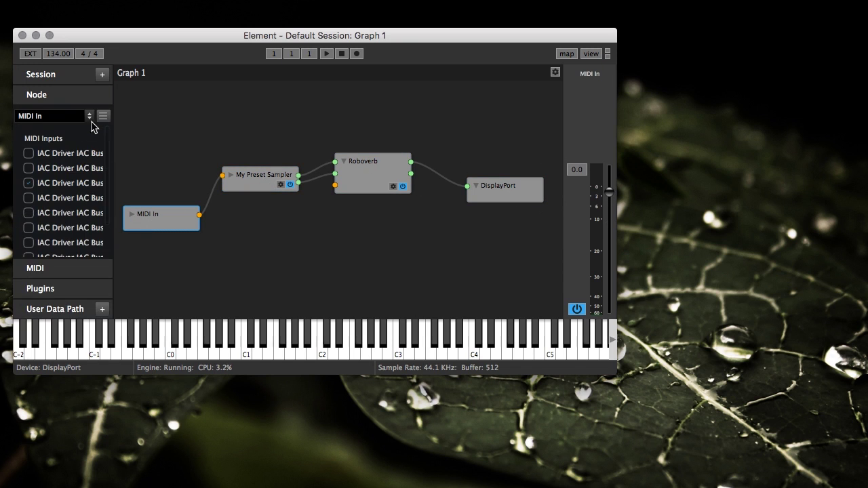
# - Show Roboverb's parameters in the Node section and check the channel strips of My Preset Sampler and DisplayPort by selecting each node
pyautogui.click(270, 179)
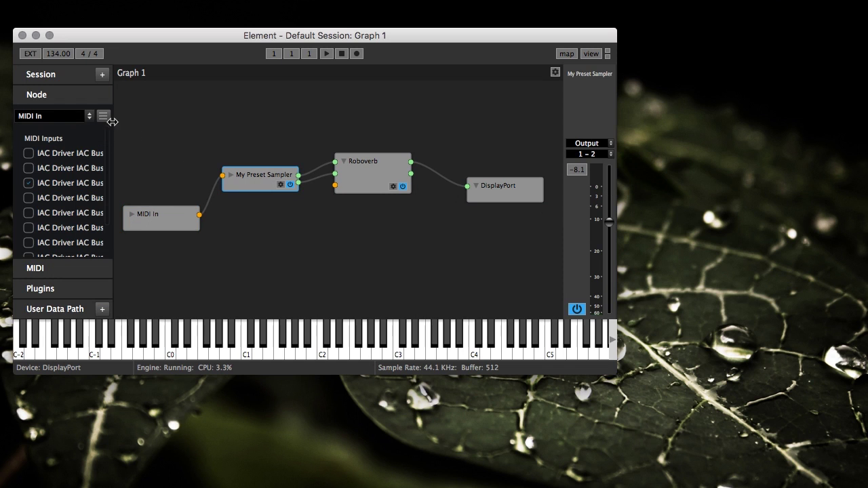
pyautogui.click(60, 117)
pyautogui.click(68, 145)
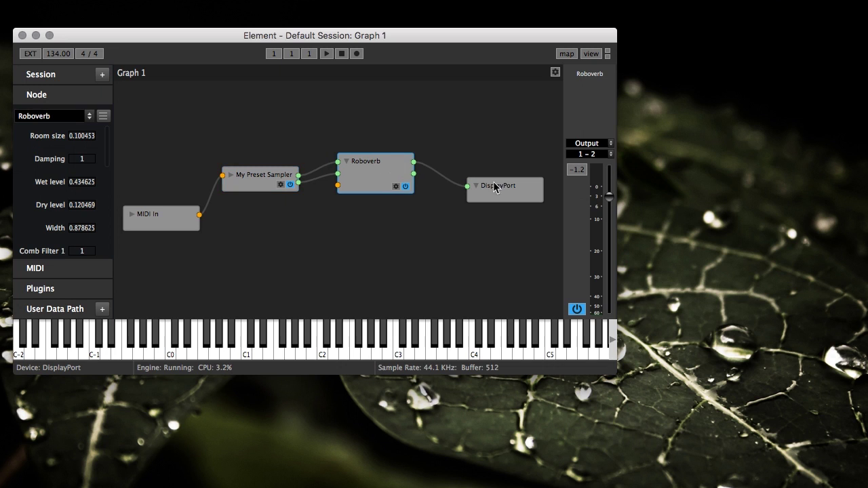
pyautogui.click(495, 186)
pyautogui.moveTo(388, 177); pyautogui.dragTo(391, 177)
pyautogui.click(502, 196)
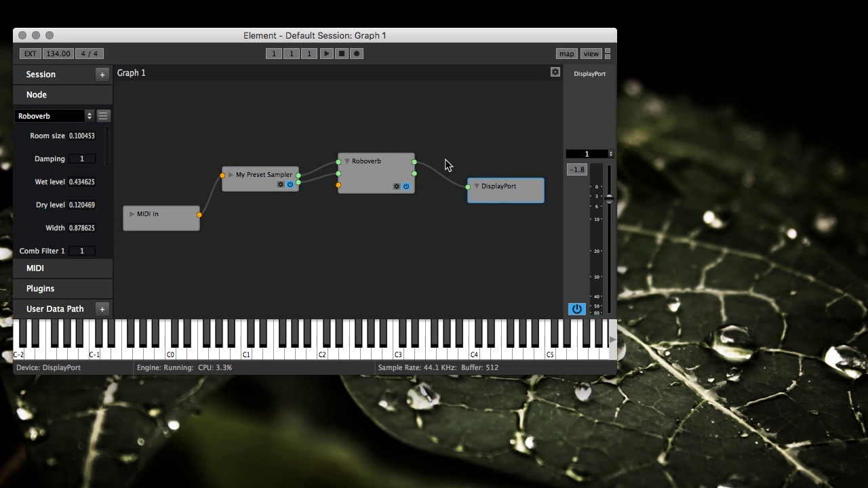
# - Enlarge the Element window in both directions and reposition it near the centre of the desktop
pyautogui.click(199, 321)
pyautogui.moveTo(614, 374); pyautogui.dragTo(685, 470)
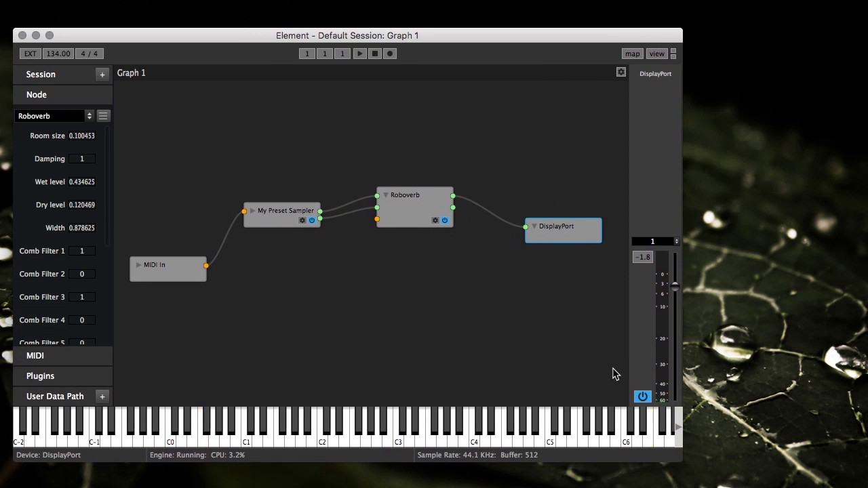
pyautogui.click(643, 397)
pyautogui.moveTo(644, 41); pyautogui.dragTo(723, 32)
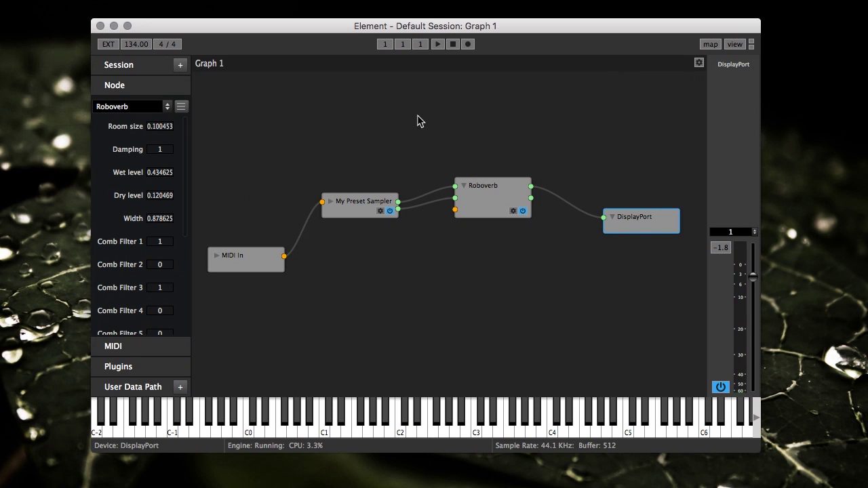
# - View Graph 1's settings for rendering mode, velocity curve, MIDI channel and program, and return to the graph editor
pyautogui.click(700, 64)
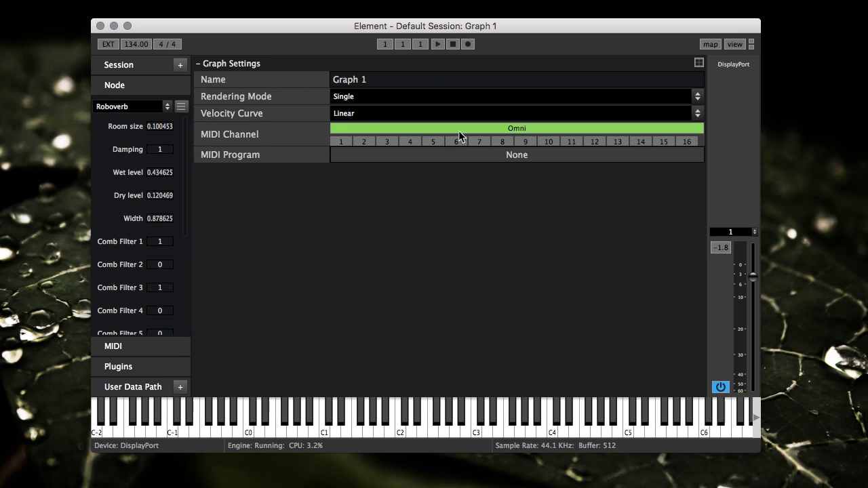
pyautogui.click(699, 63)
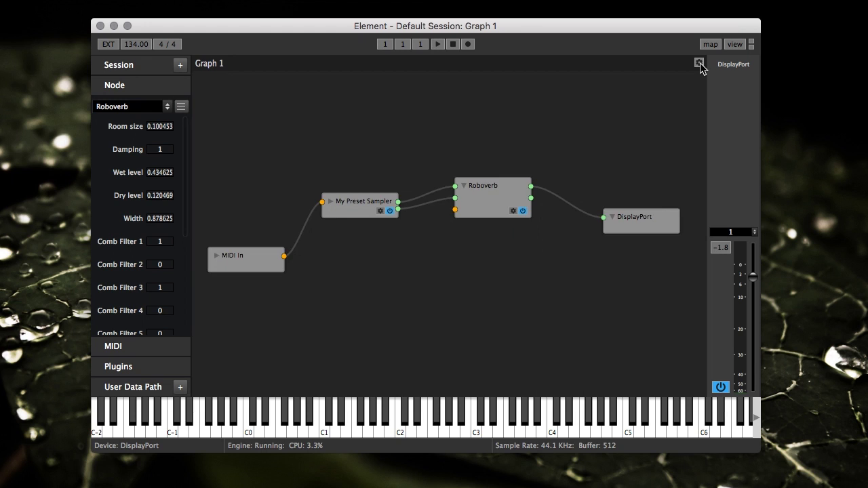
pyautogui.click(699, 63)
pyautogui.click(699, 63)
pyautogui.click(699, 63)
pyautogui.click(699, 63)
# - Shift the Element window slightly and turn off mapping mode
pyautogui.moveTo(653, 30); pyautogui.dragTo(677, 36)
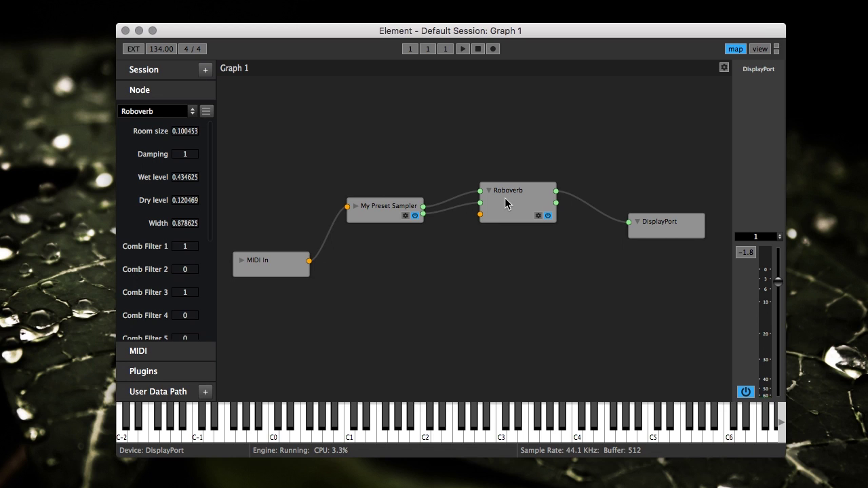
pyautogui.click(735, 50)
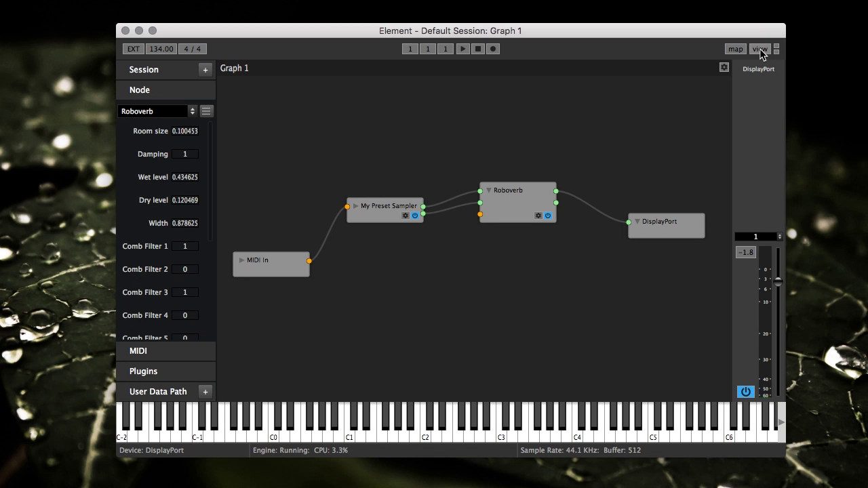
# - Move the My Preset Sampler node slightly lower and view Graph 1's connections in the patch matrix before returning to the graph editor
pyautogui.click(760, 49)
pyautogui.click(760, 50)
pyautogui.moveTo(384, 210)
pyautogui.mouseDown()
pyautogui.moveTo(388, 183)
pyautogui.moveTo(380, 227)
pyautogui.mouseUp()
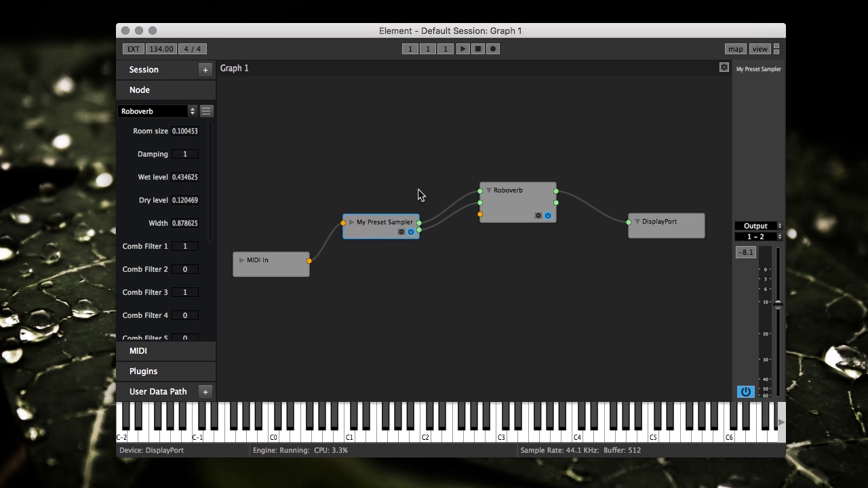
pyautogui.click(760, 49)
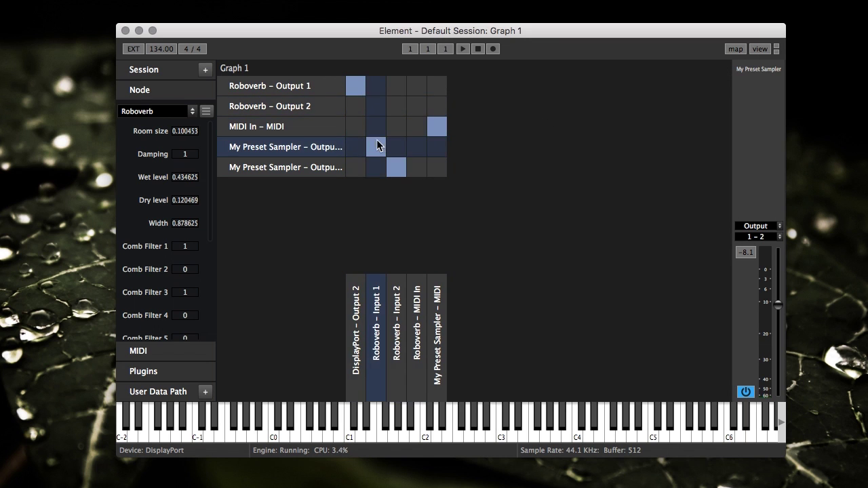
pyautogui.click(760, 49)
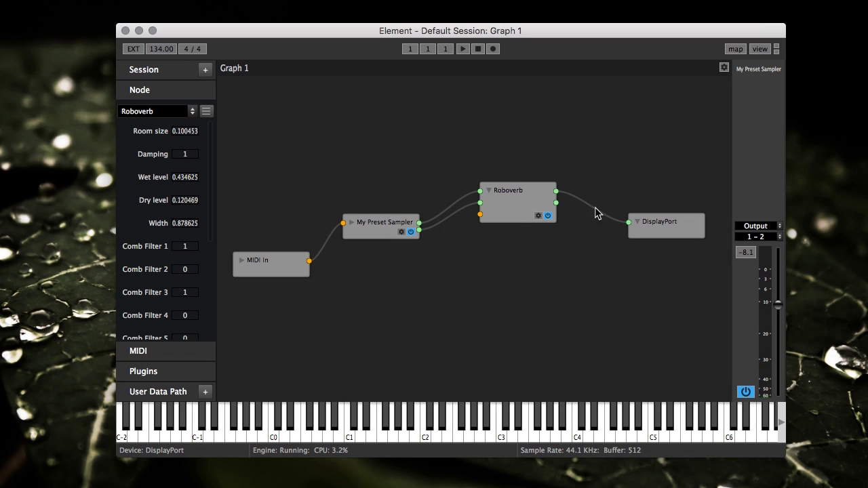
# - Remove every cable between MIDI In, My Preset Sampler, Roboverb and DisplayPort in the graph editor
pyautogui.doubleClick(597, 213)
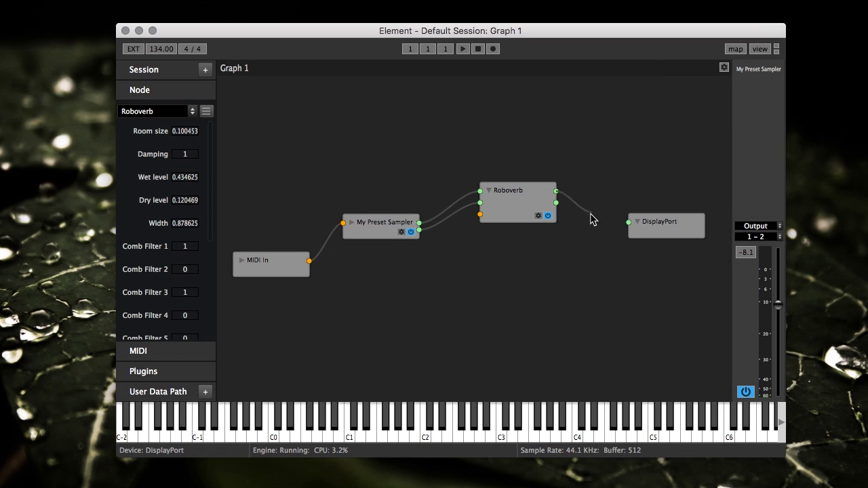
pyautogui.doubleClick(445, 217)
pyautogui.doubleClick(446, 222)
pyautogui.doubleClick(331, 244)
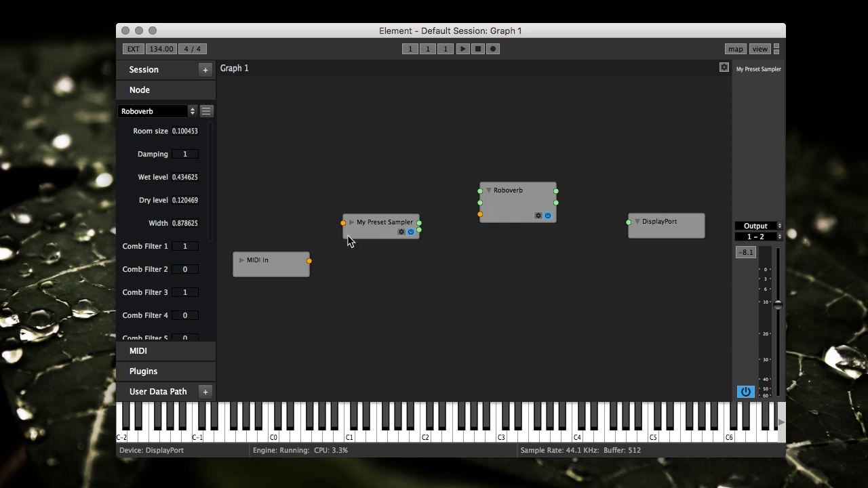
# - Connect Roboverb outputs 1 and 2 to DisplayPort Output 2 in the patch matrix and return to the graph editor
pyautogui.click(759, 50)
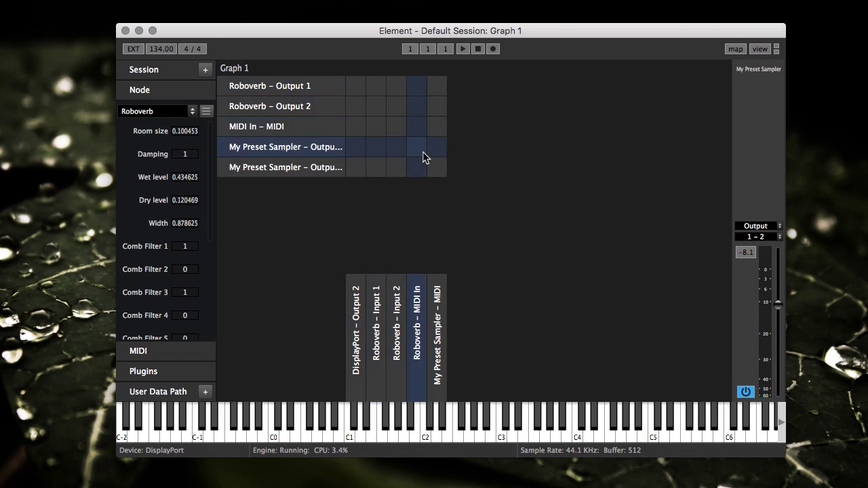
pyautogui.click(352, 86)
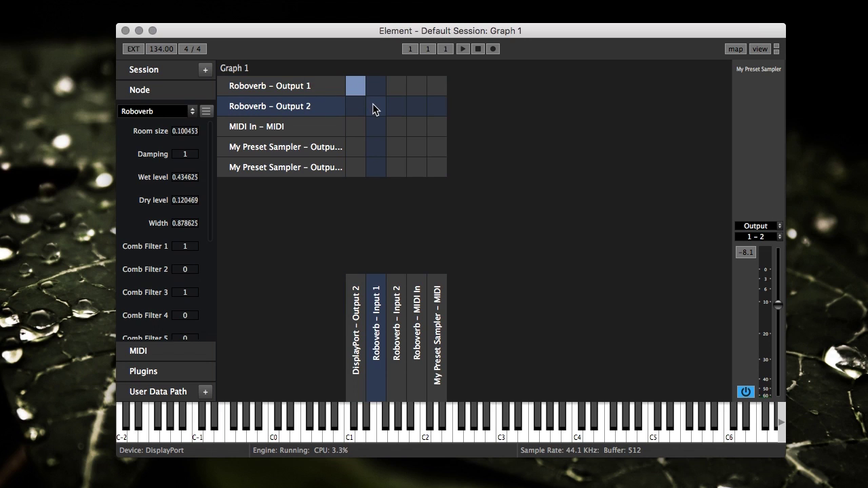
pyautogui.click(354, 84)
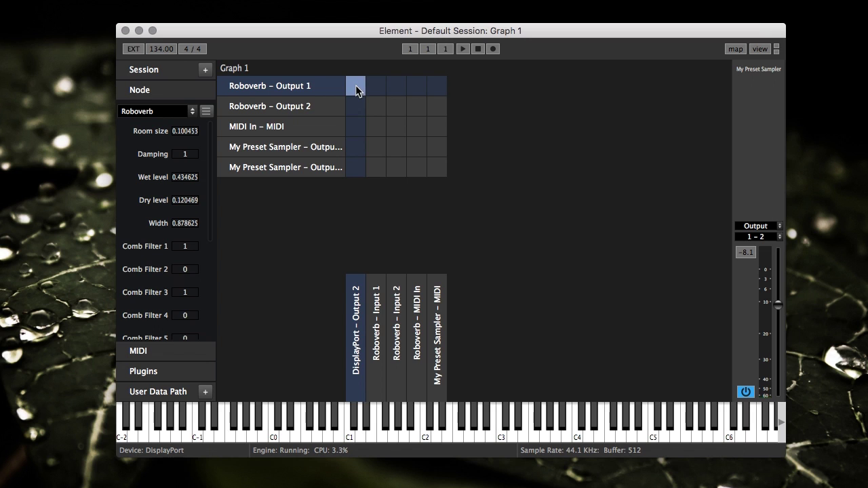
pyautogui.click(356, 88)
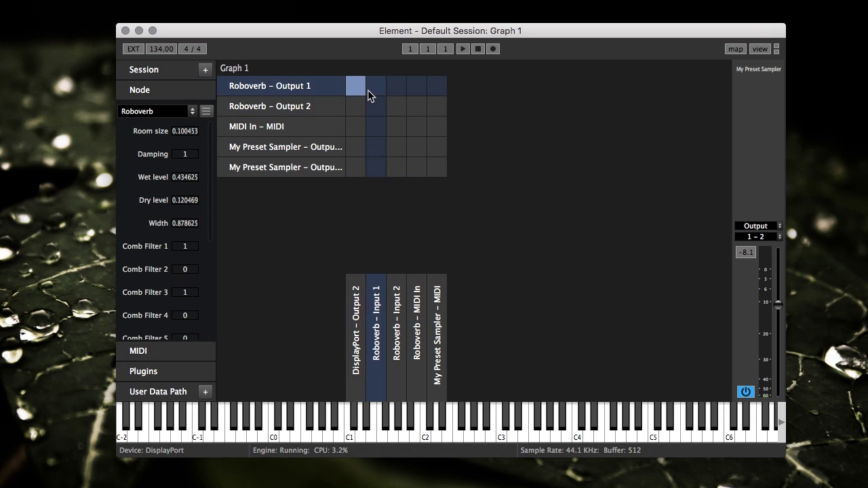
pyautogui.click(760, 49)
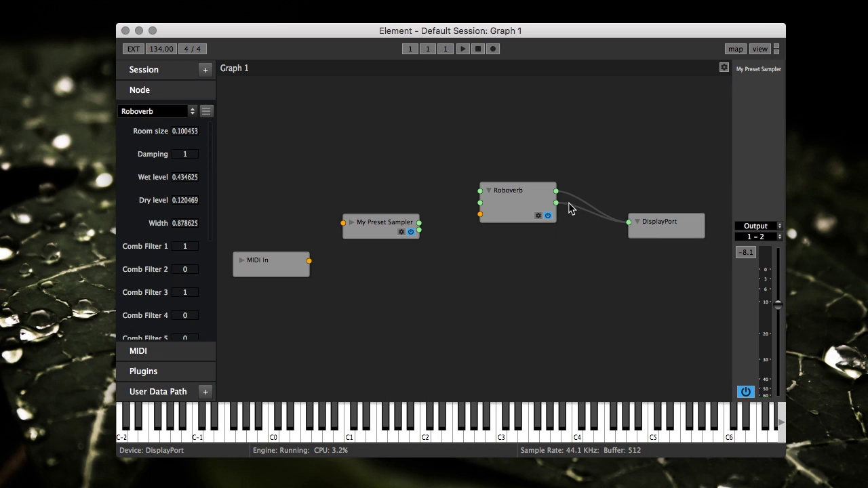
# - Clear both Roboverb connections to DisplayPort Output 2 in the patch matrix and go back to the graph editor
pyautogui.click(759, 49)
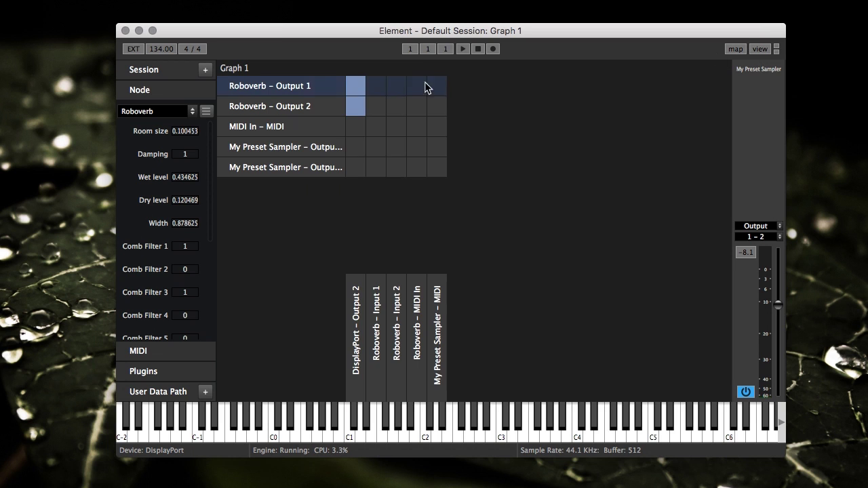
pyautogui.click(760, 50)
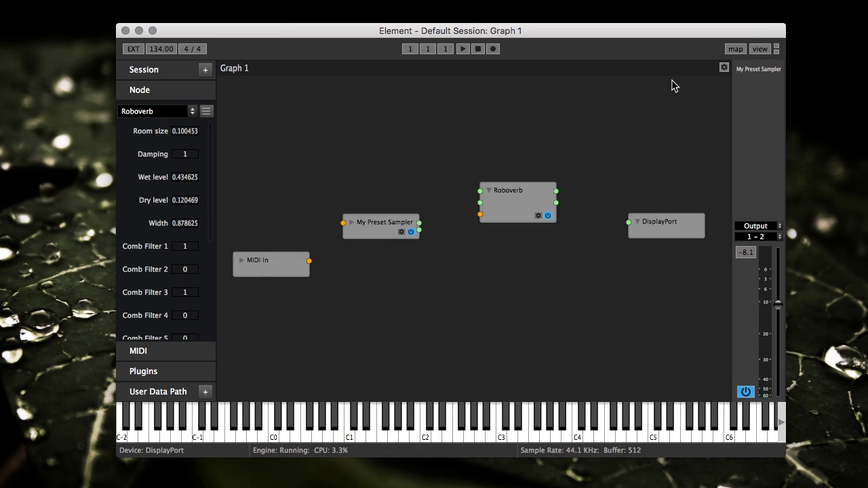
pyautogui.click(761, 50)
pyautogui.click(760, 50)
# - Set the session tempo to 128.00 and toggle external sync on and off again
pyautogui.moveTo(163, 54)
pyautogui.mouseDown()
pyautogui.moveTo(186, 54)
pyautogui.moveTo(189, 25)
pyautogui.moveTo(190, 43)
pyautogui.mouseUp()
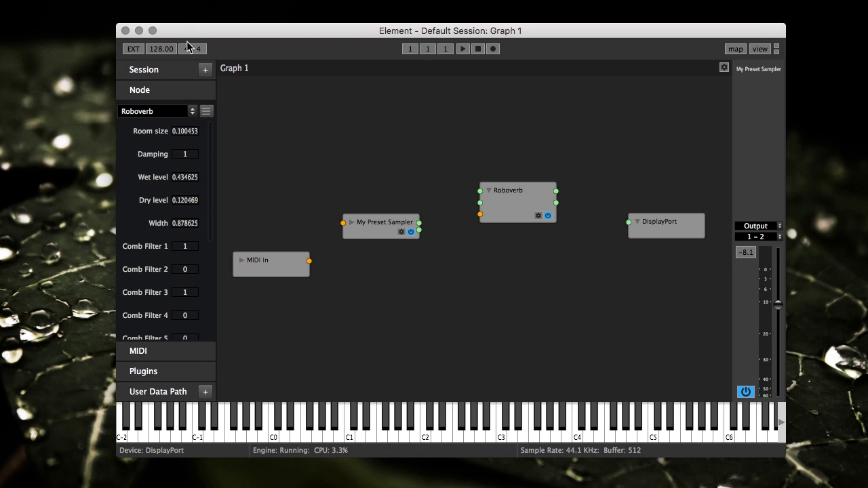
pyautogui.click(136, 51)
pyautogui.click(134, 52)
pyautogui.click(135, 53)
pyautogui.click(134, 53)
pyautogui.click(135, 52)
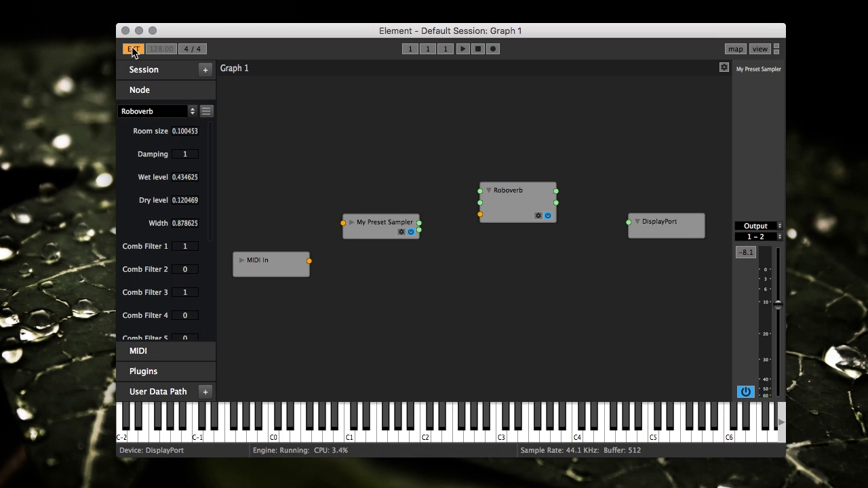
pyautogui.click(135, 52)
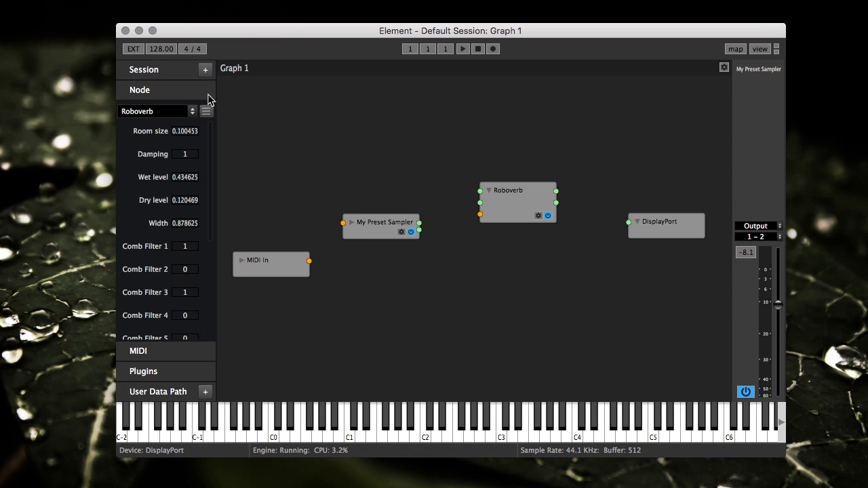
# - Widen the sidebar slightly and open the General page of the Preferences
pyautogui.moveTo(216, 96); pyautogui.dragTo(235, 92)
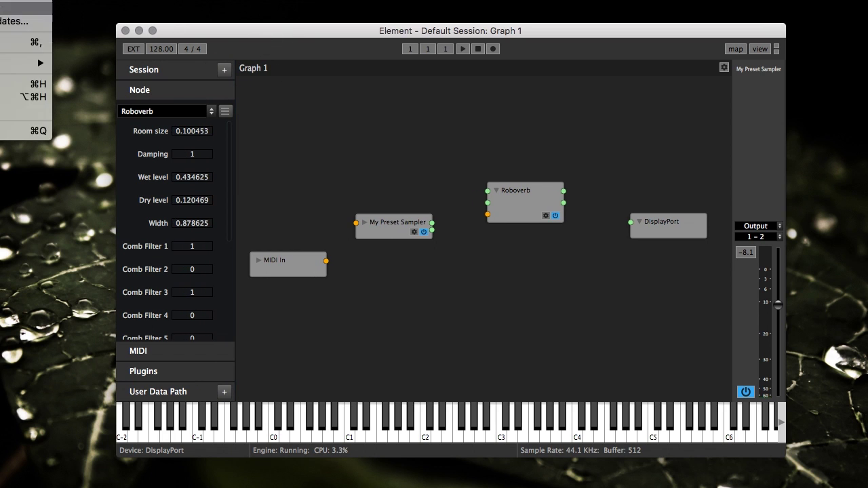
pyautogui.click(27, 42)
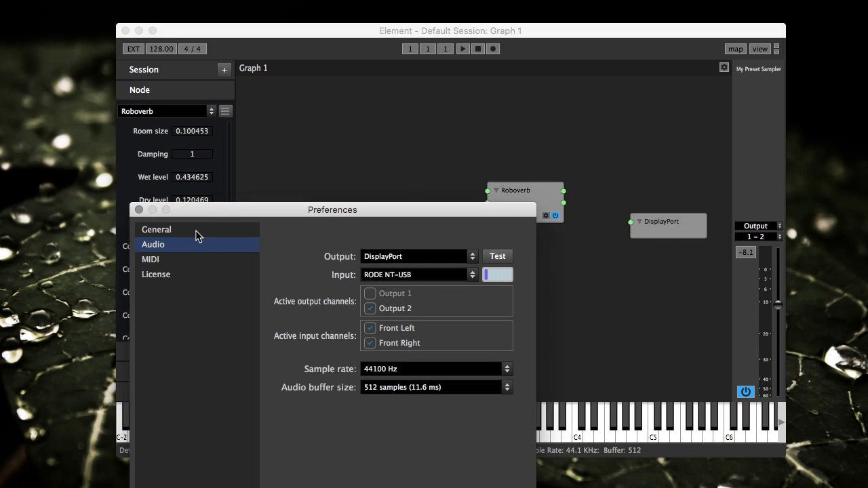
pyautogui.click(196, 233)
# - Switch the Clock Source between Internal and MIDI Clock, ending on MIDI Clock, and close the Preferences
pyautogui.click(448, 248)
pyautogui.click(435, 263)
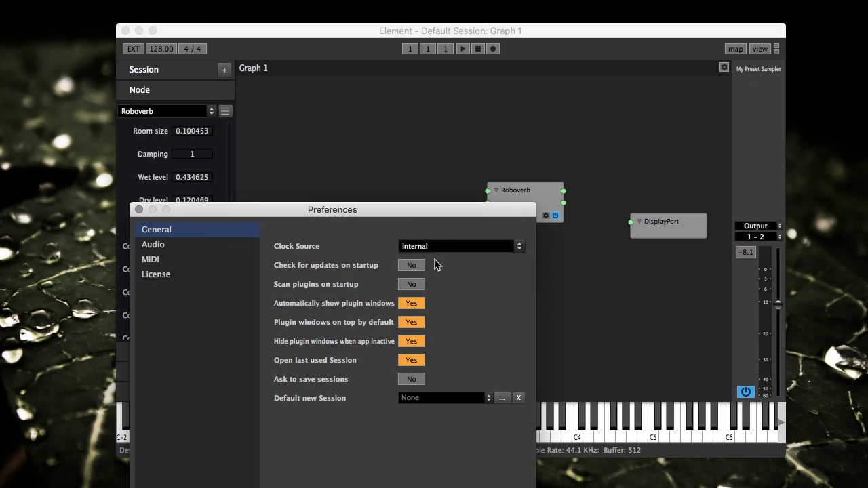
pyautogui.click(436, 248)
pyautogui.click(438, 275)
pyautogui.click(441, 247)
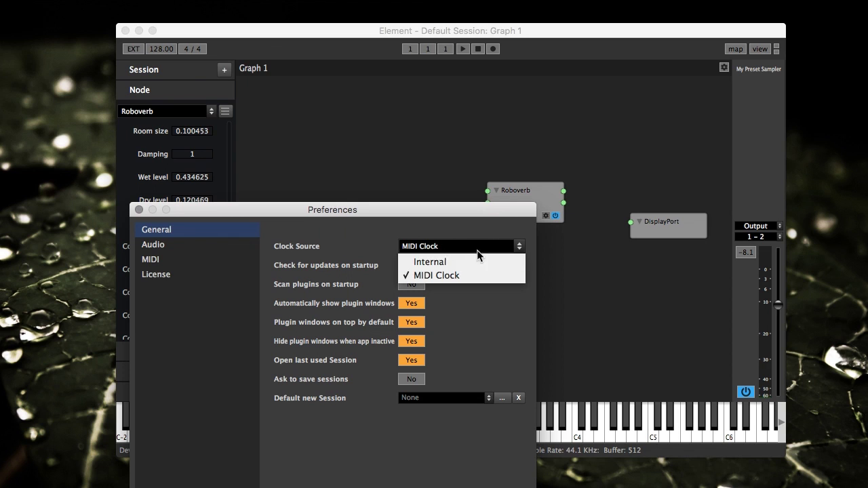
pyautogui.click(441, 263)
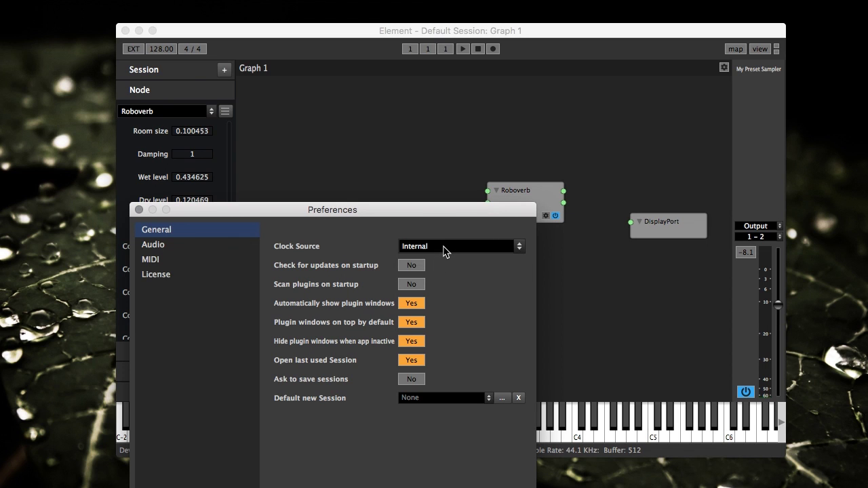
pyautogui.click(444, 248)
pyautogui.click(441, 275)
pyautogui.click(139, 211)
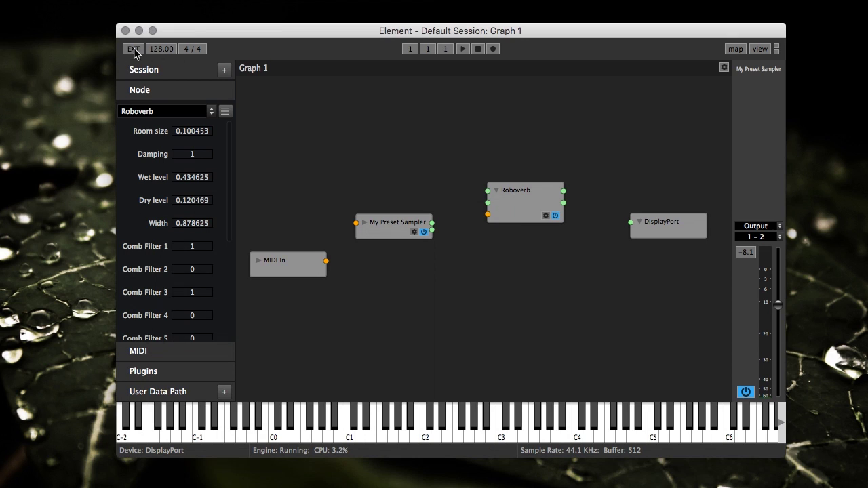
# - Toggle external sync on and back off for the session
pyautogui.click(133, 50)
pyautogui.click(137, 53)
# - Move the Element window lower and widen the sidebar until Roboverb's parameter sliders appear beside their values
pyautogui.moveTo(649, 43); pyautogui.dragTo(662, 78)
pyautogui.moveTo(248, 136); pyautogui.dragTo(270, 138)
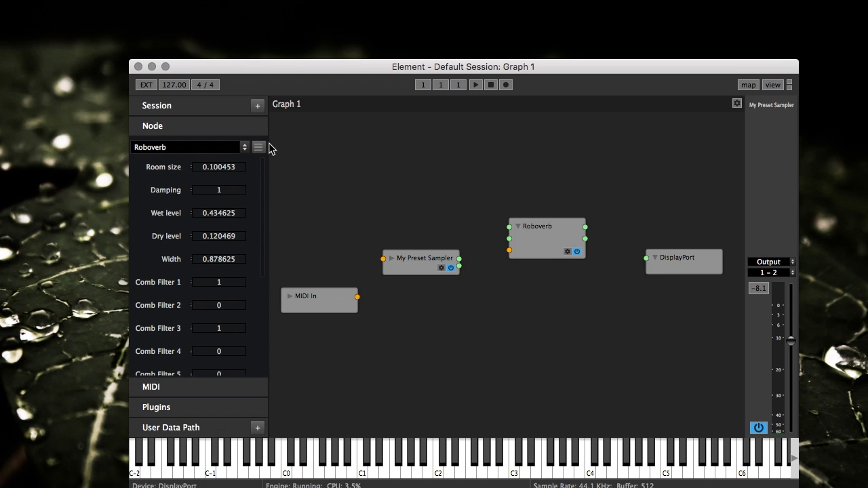
pyautogui.moveTo(270, 148); pyautogui.dragTo(303, 140)
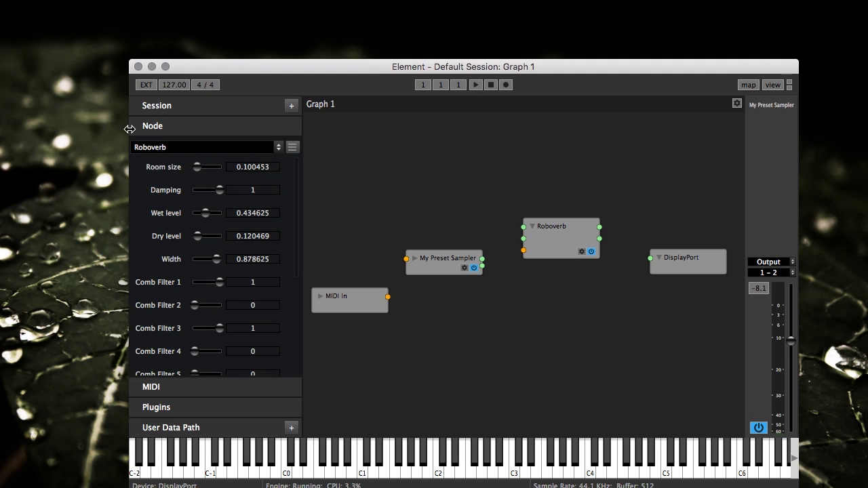
# - Widen and reposition the Element window, and move the My Preset Sampler node slightly closer to Roboverb
pyautogui.moveTo(129, 129); pyautogui.dragTo(81, 129)
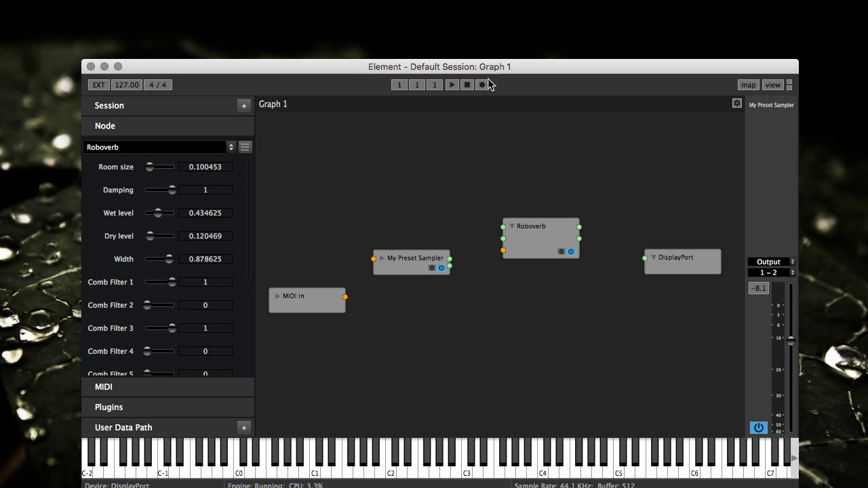
pyautogui.moveTo(496, 68); pyautogui.dragTo(501, 62)
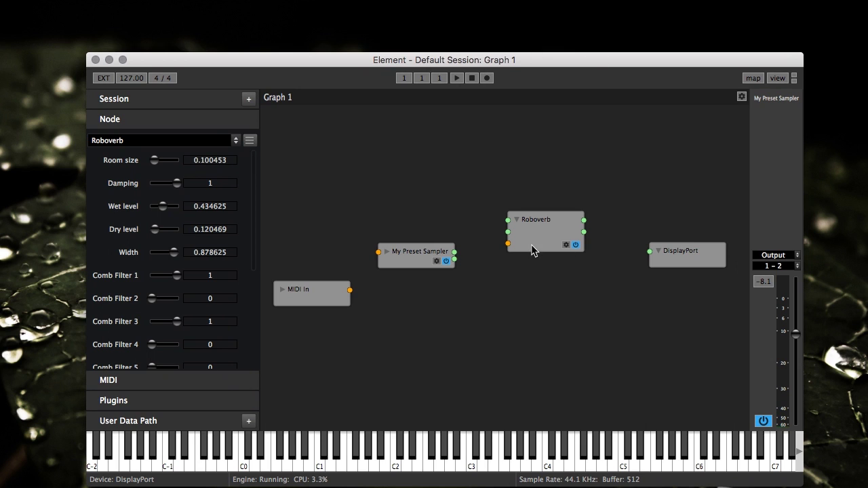
pyautogui.moveTo(410, 253); pyautogui.dragTo(423, 248)
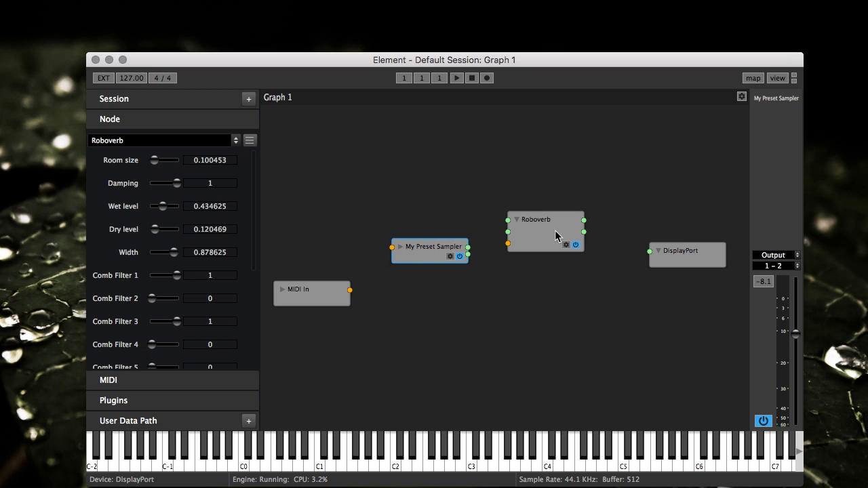
# - Select nodes across the graph and move My Preset Sampler and DisplayPort slightly left
pyautogui.click(512, 239)
pyautogui.click(426, 247)
pyautogui.click(319, 293)
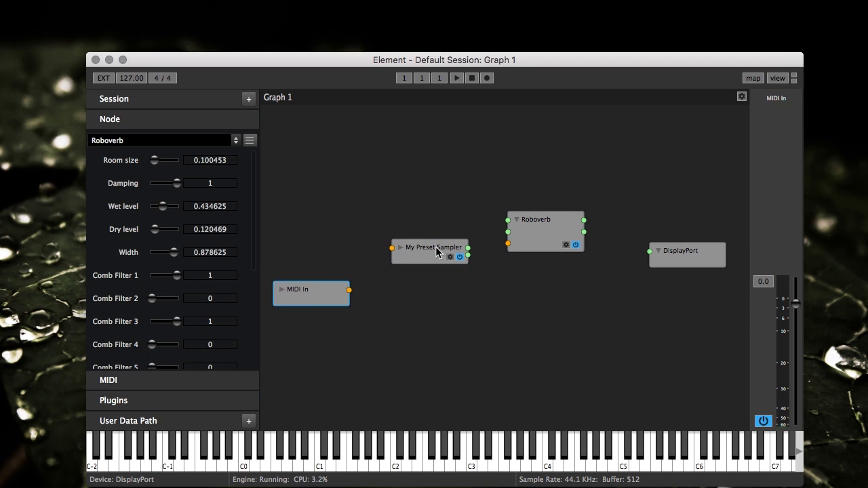
pyautogui.moveTo(426, 244); pyautogui.dragTo(416, 247)
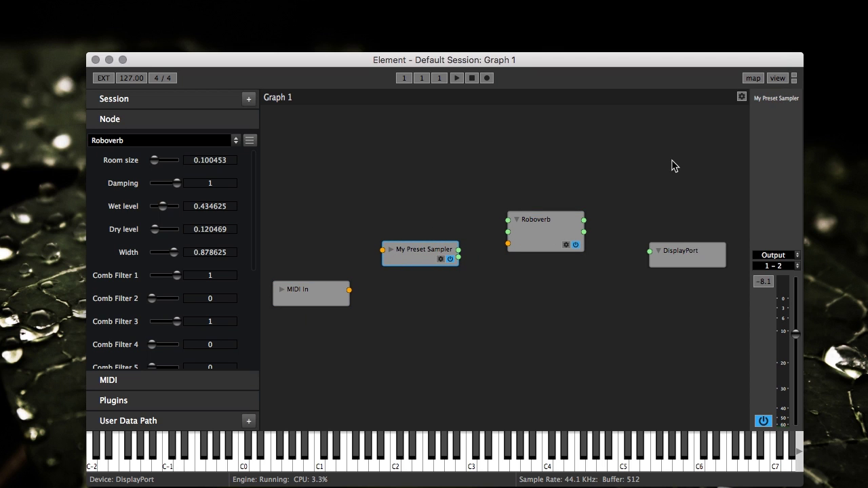
pyautogui.moveTo(687, 253)
pyautogui.mouseDown()
pyautogui.moveTo(670, 250)
pyautogui.moveTo(678, 249)
pyautogui.mouseUp()
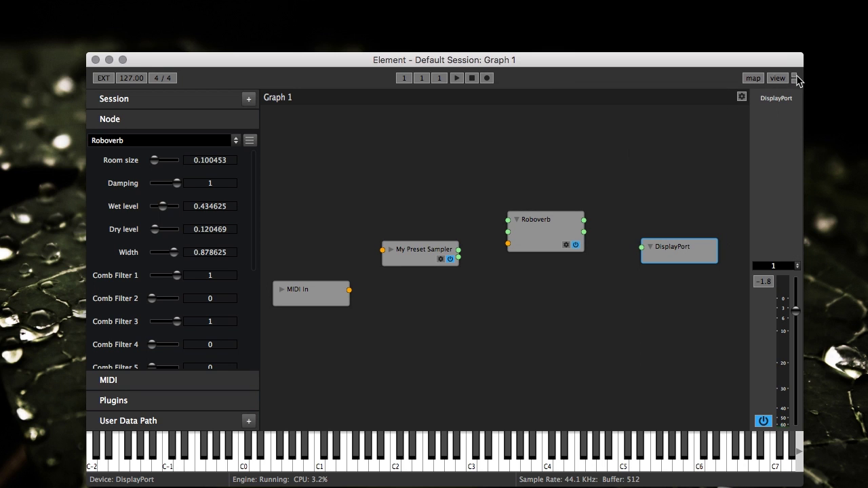
# - Connect the MIDI In output to My Preset Sampler's MIDI input and play a note on the virtual keyboard
pyautogui.click(507, 459)
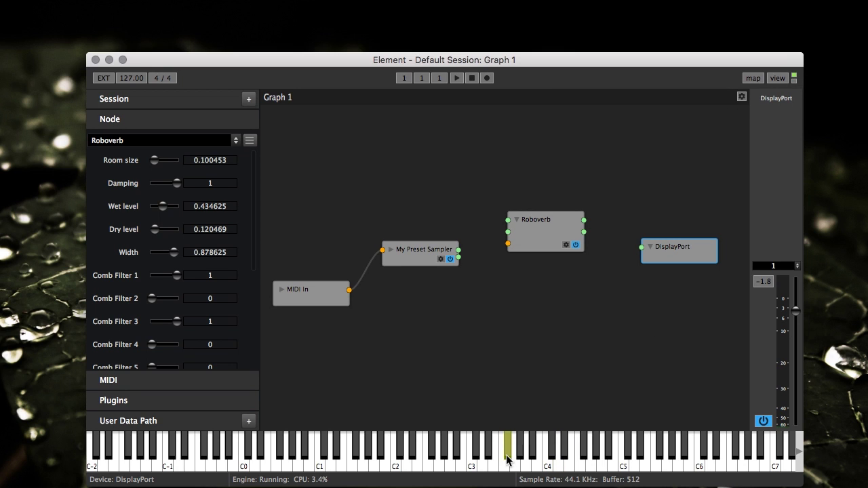
pyautogui.moveTo(349, 290); pyautogui.dragTo(632, 254)
# - Add a MIDI Output node to the graph, place it below Roboverb, and connect MIDI In to it
pyautogui.rightClick(531, 314)
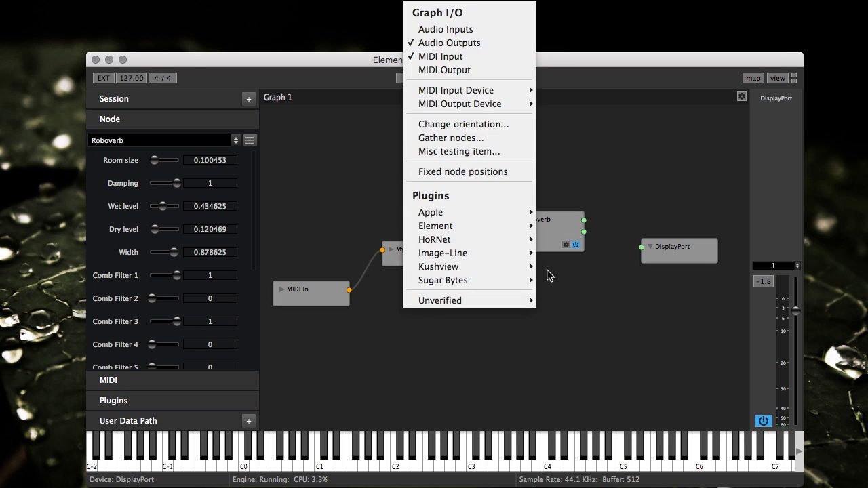
pyautogui.click(481, 71)
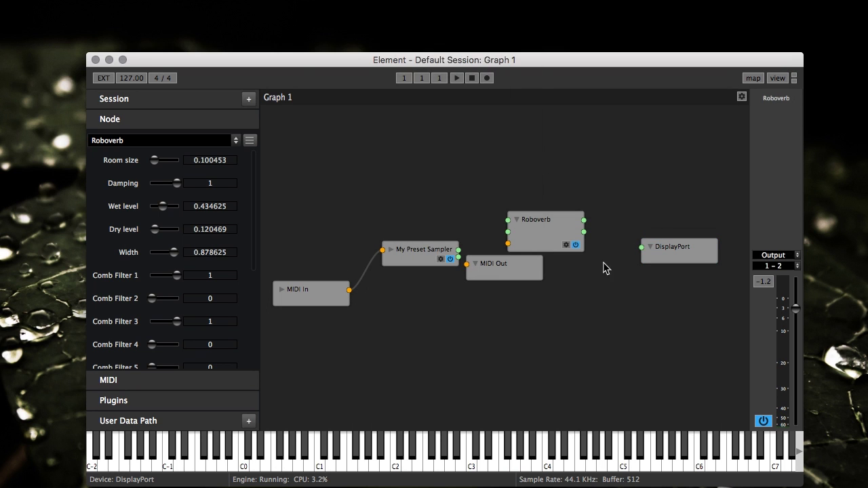
pyautogui.moveTo(491, 278); pyautogui.dragTo(503, 312)
pyautogui.moveTo(348, 289); pyautogui.dragTo(473, 302)
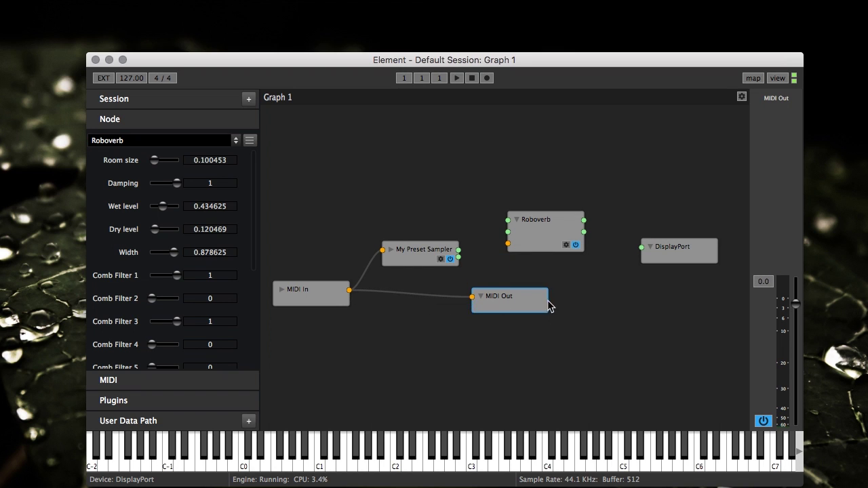
# - Disconnect MIDI In from the MIDI Out node and move MIDI Out further toward DisplayPort
pyautogui.moveTo(473, 299)
pyautogui.mouseDown()
pyautogui.moveTo(461, 310)
pyautogui.moveTo(473, 299)
pyautogui.mouseUp()
pyautogui.moveTo(464, 300); pyautogui.dragTo(468, 307)
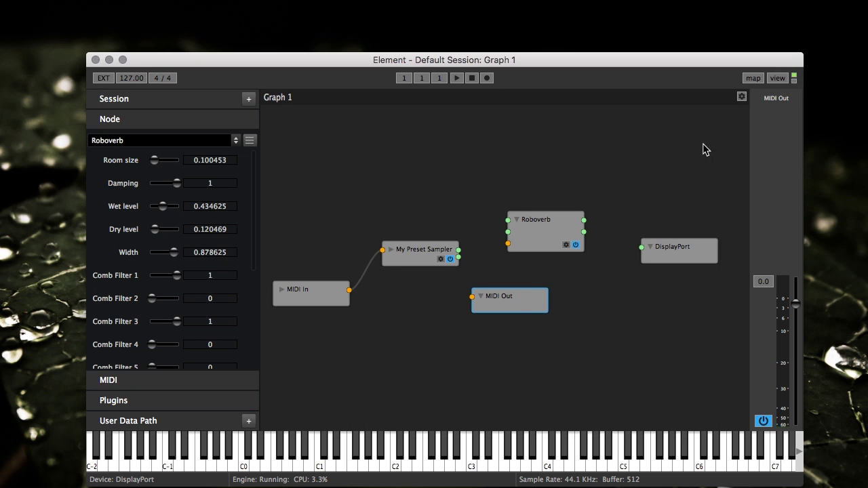
pyautogui.moveTo(524, 305); pyautogui.dragTo(584, 306)
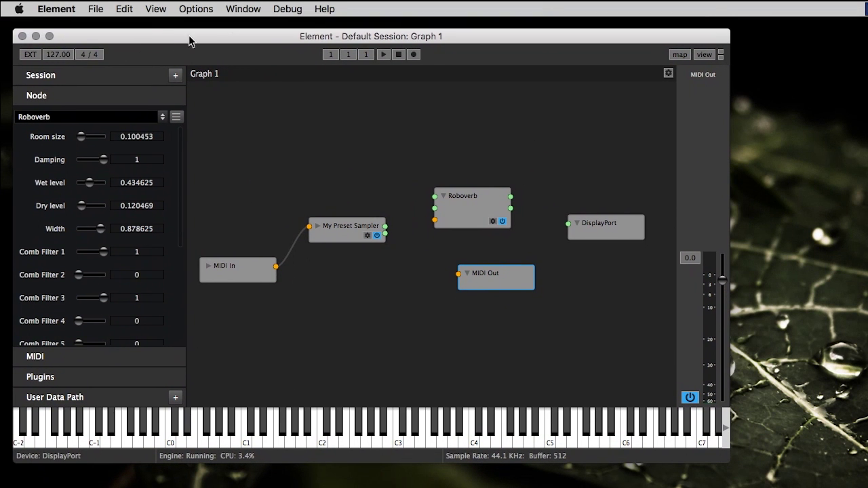
# - Start a new session without saving the changes to the current one
pyautogui.click(95, 9)
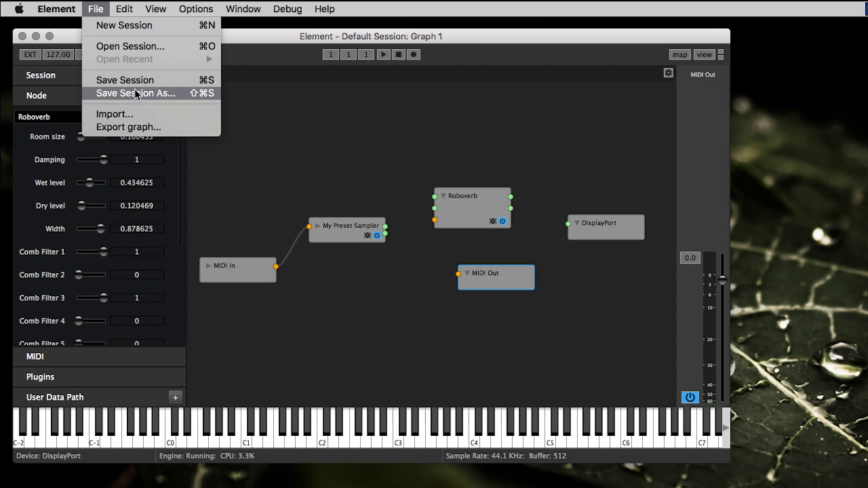
pyautogui.click(157, 32)
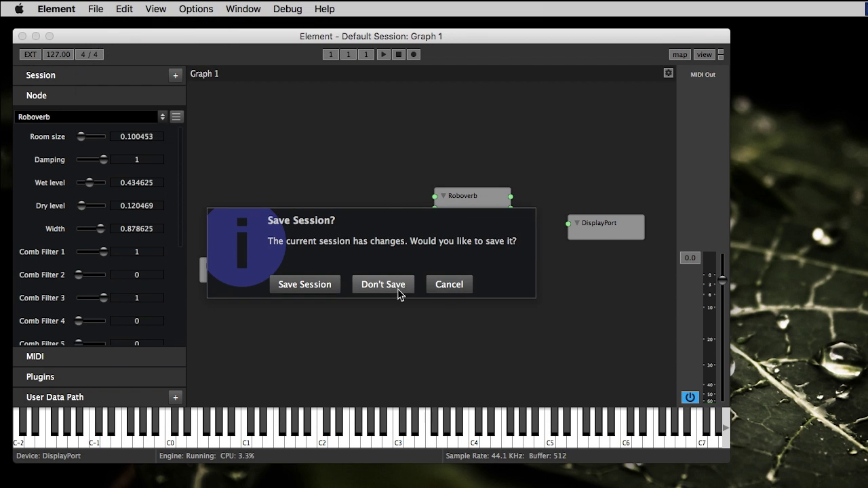
pyautogui.click(399, 290)
# - View the saved sessions available to open, cancel without opening one, and look over the import and export options
pyautogui.click(100, 10)
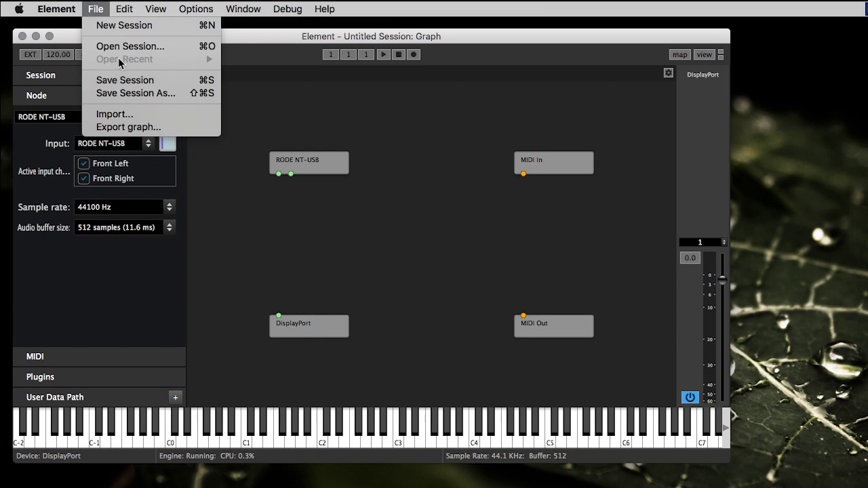
pyautogui.press('super+o')
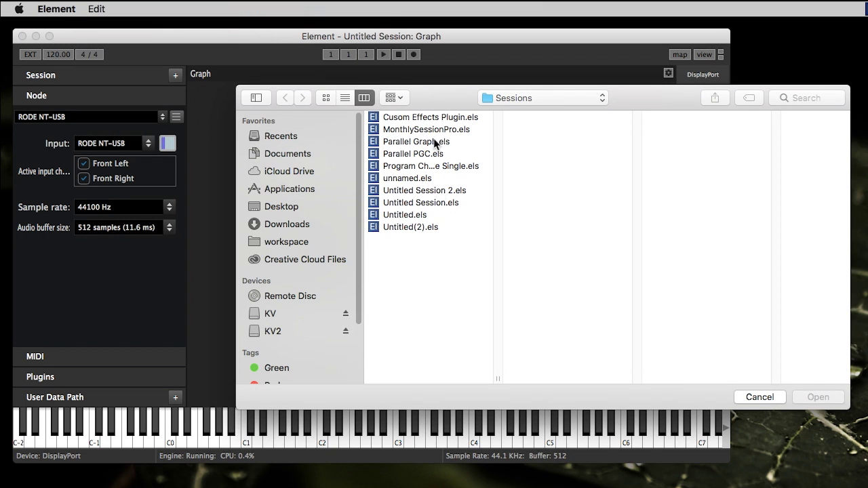
pyautogui.click(760, 398)
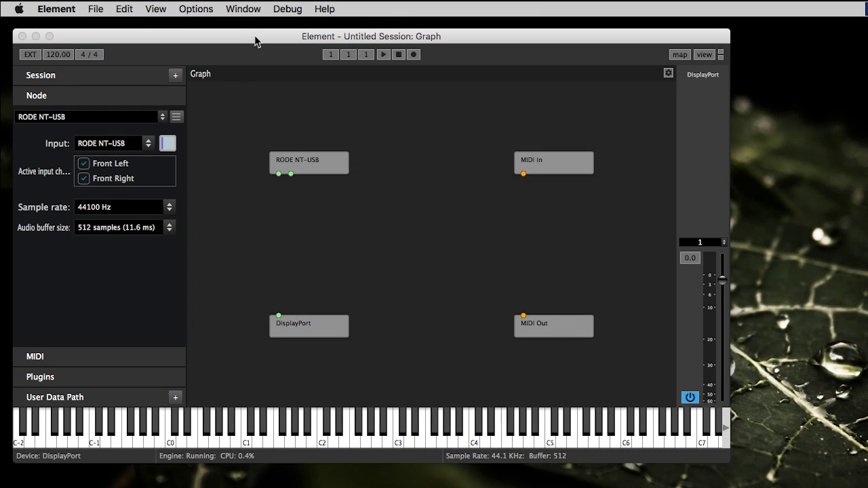
pyautogui.click(99, 11)
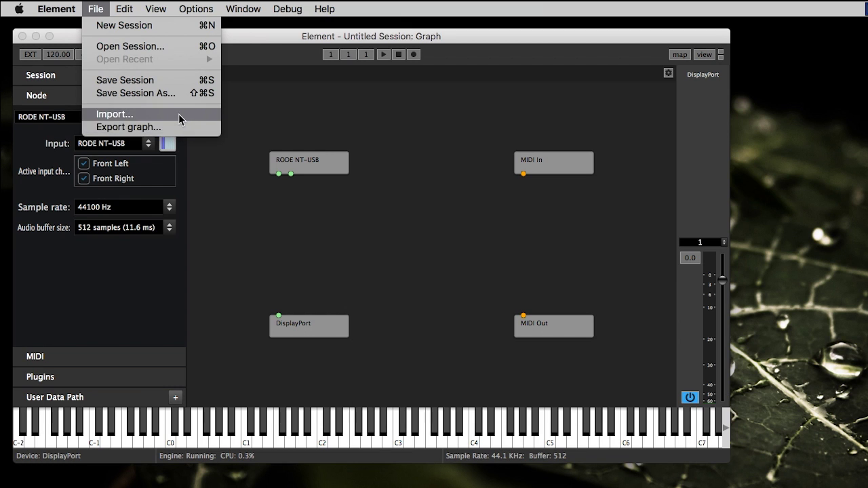
pyautogui.click(59, 97)
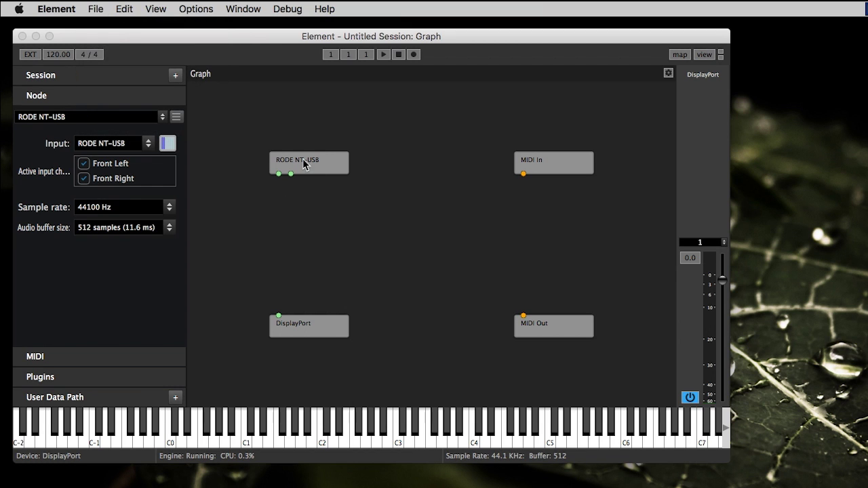
# - Nudge the RODE NT-USB node upward and add a new graph to the session
pyautogui.moveTo(283, 159); pyautogui.dragTo(283, 151)
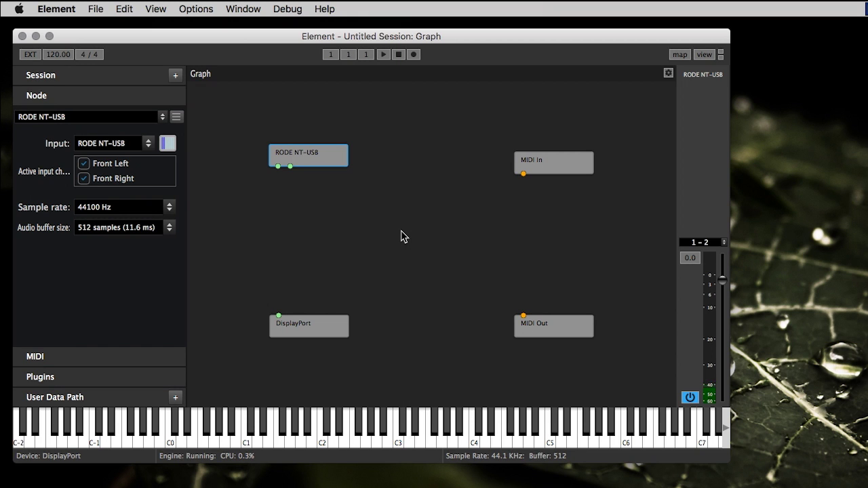
pyautogui.click(124, 10)
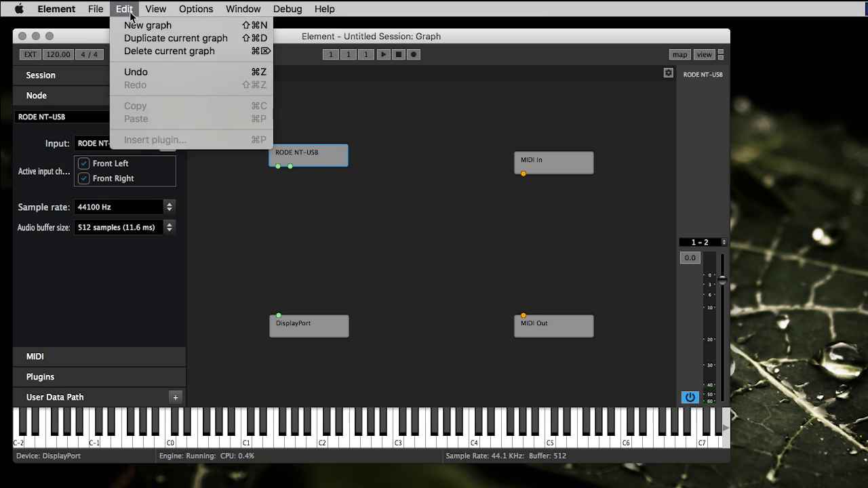
pyautogui.click(173, 27)
# - Expand the Session section of the sidebar to list the session's graphs
pyautogui.click(124, 9)
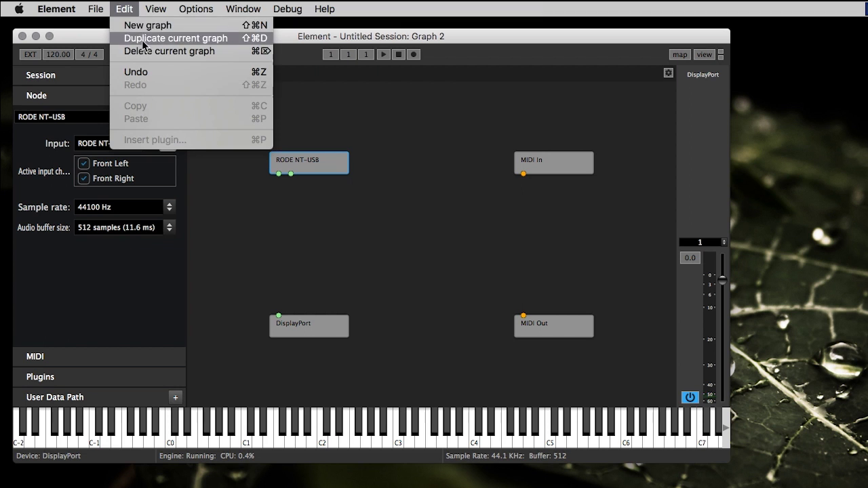
pyautogui.click(78, 95)
pyautogui.click(75, 75)
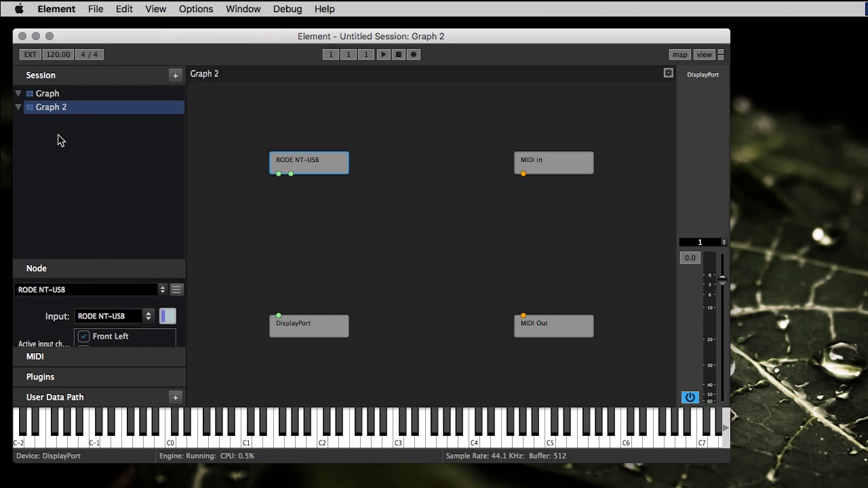
# - Duplicate Graph 2 and delete the duplicate
pyautogui.click(124, 10)
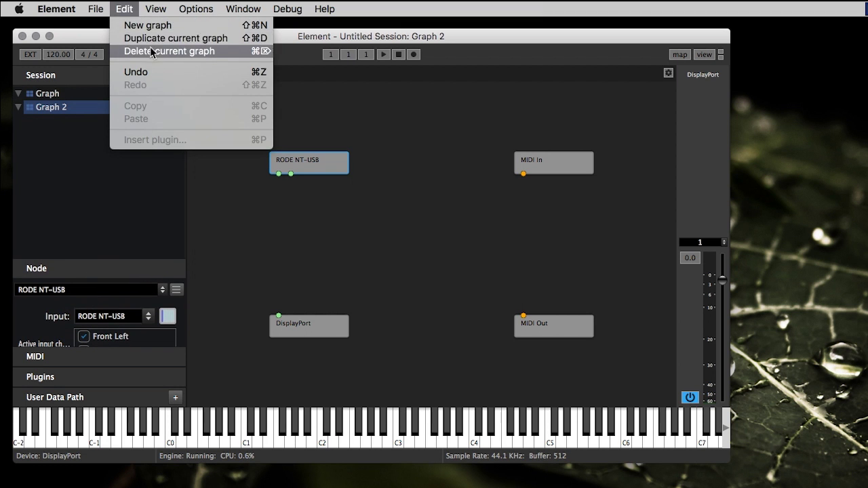
pyautogui.click(154, 42)
pyautogui.click(126, 9)
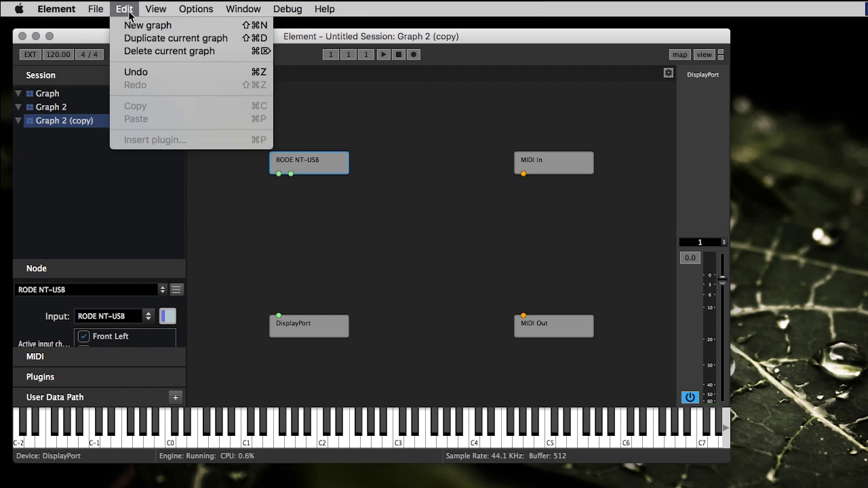
pyautogui.click(156, 50)
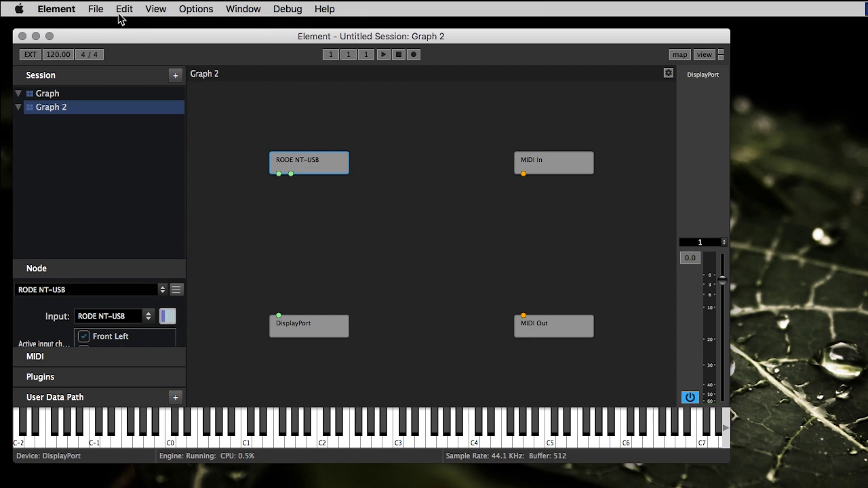
# - Delete the RODE NT-USB node from Graph 2, undo the deletion, and look at the Redo option
pyautogui.click(124, 9)
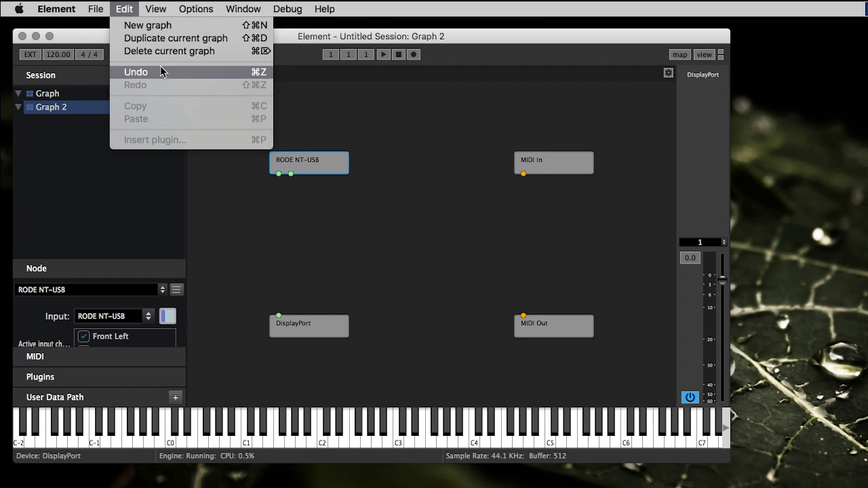
pyautogui.click(310, 159)
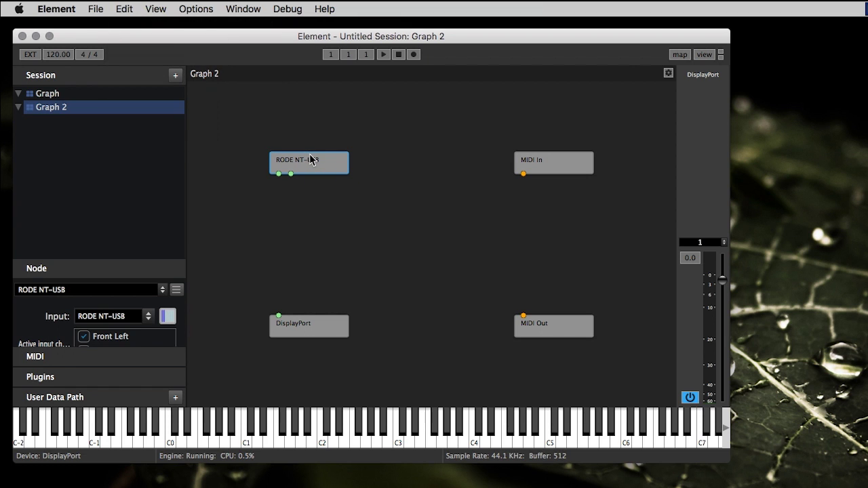
pyautogui.click(316, 162)
pyautogui.press('Delete')
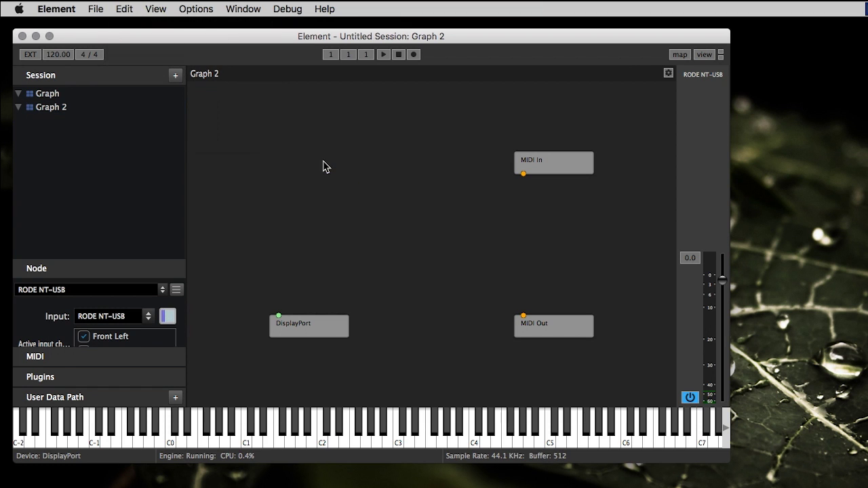
pyautogui.click(124, 8)
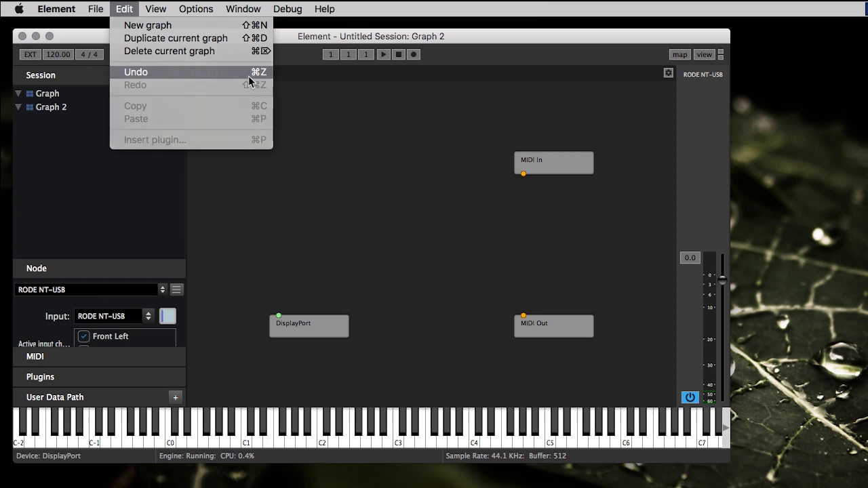
pyautogui.click(248, 73)
pyautogui.click(123, 9)
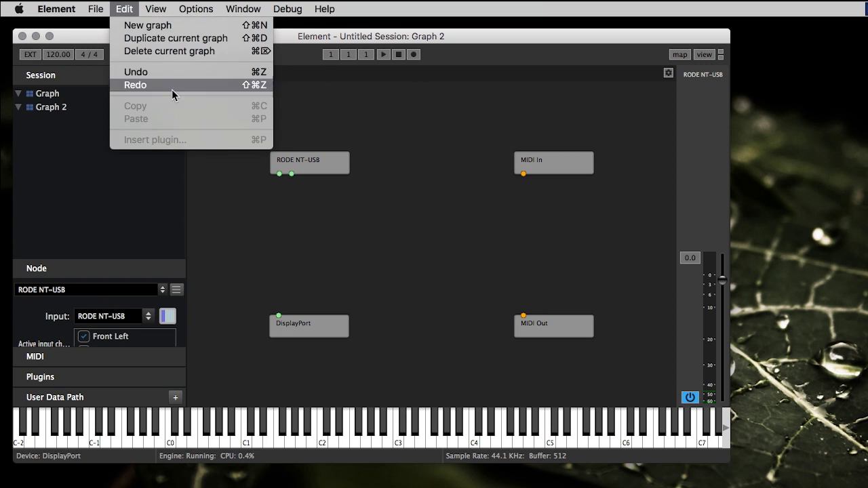
# - Display Graph 2 in the Patch Bay and return to the Graph Editor
pyautogui.click(157, 9)
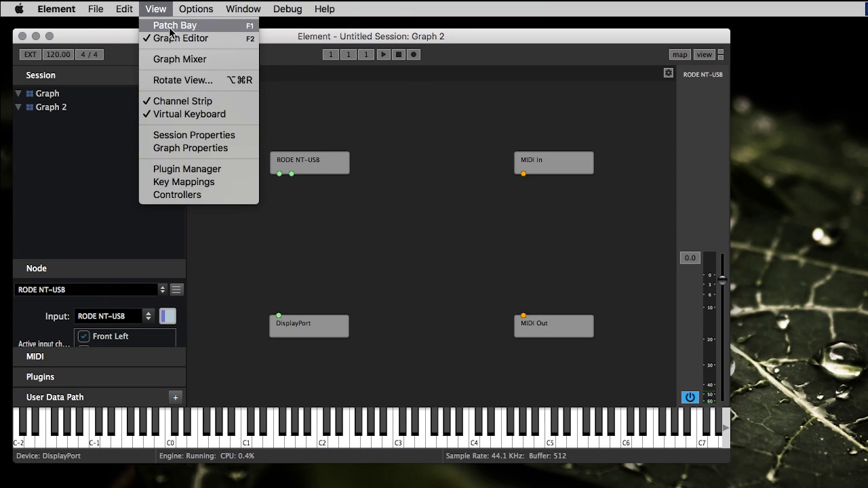
pyautogui.click(182, 23)
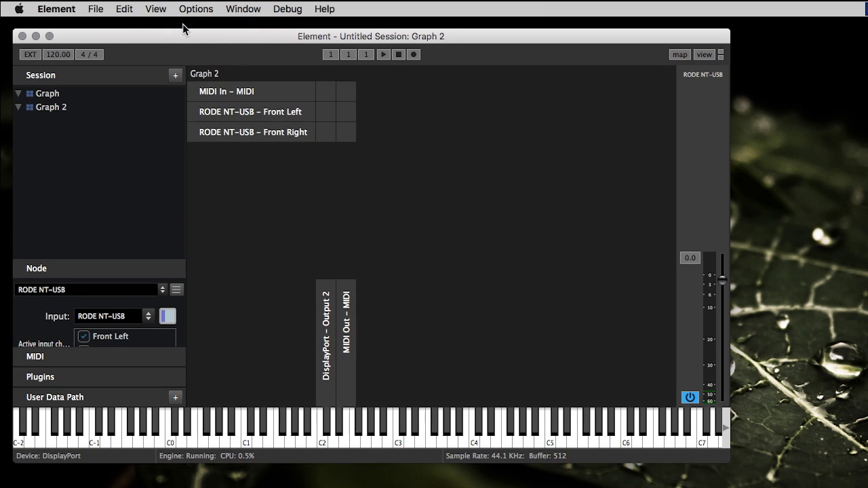
pyautogui.click(154, 9)
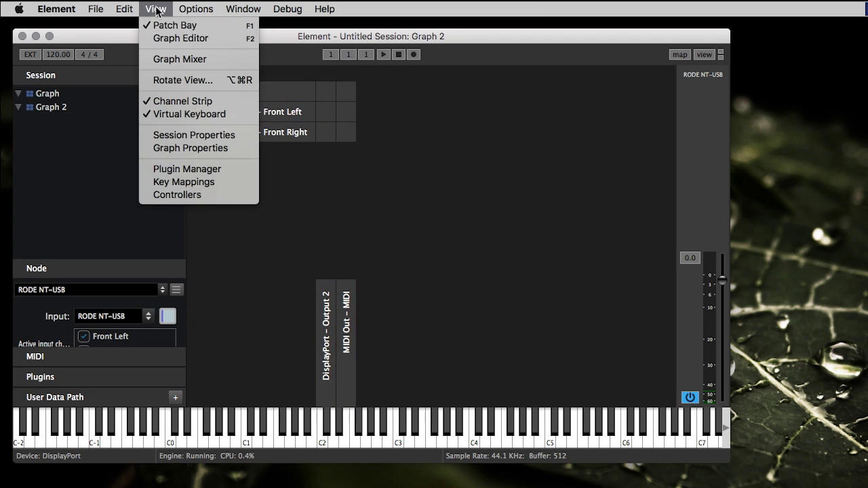
pyautogui.click(176, 36)
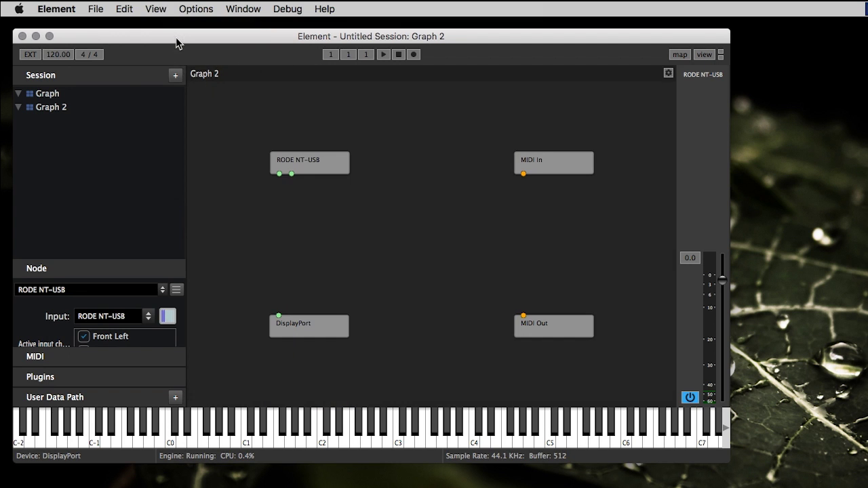
# - Show the Graph Mixer for Graph 2 and hide it again
pyautogui.click(162, 10)
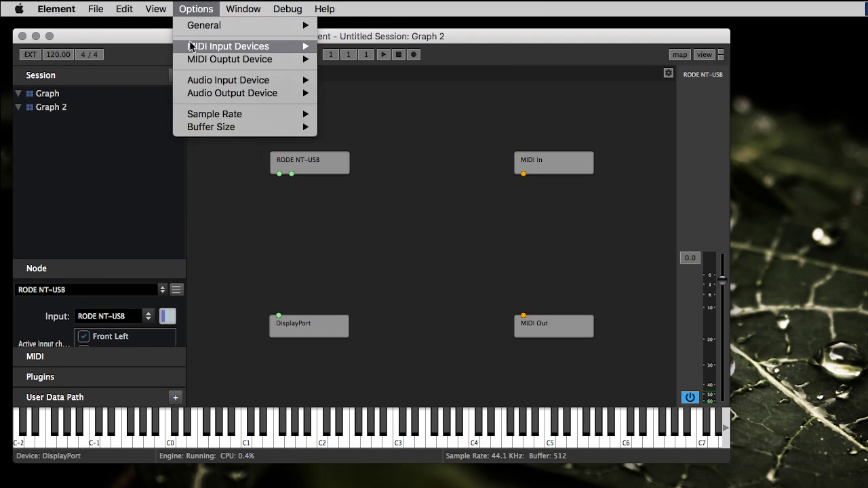
pyautogui.click(177, 59)
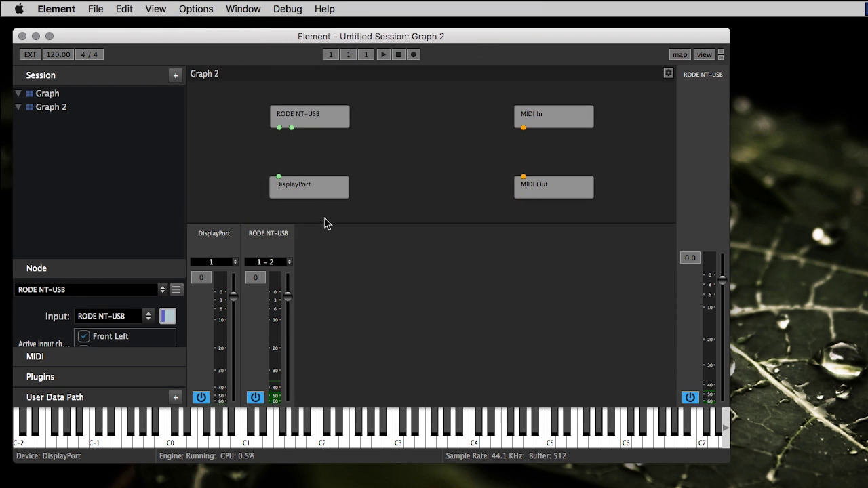
pyautogui.click(161, 10)
pyautogui.click(174, 59)
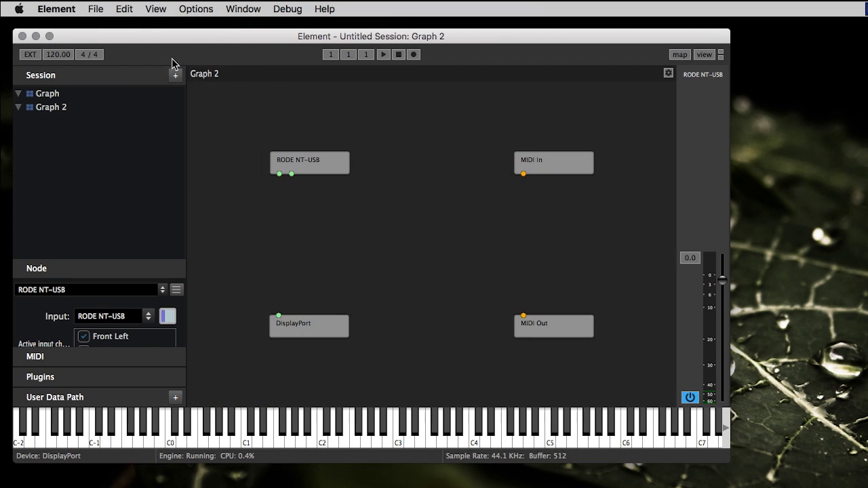
# - Hide the channel strip and show it again
pyautogui.click(154, 8)
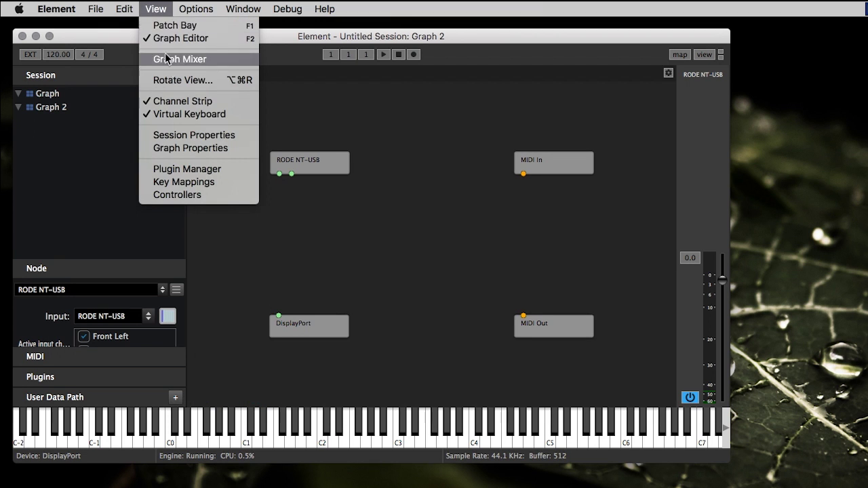
pyautogui.click(175, 100)
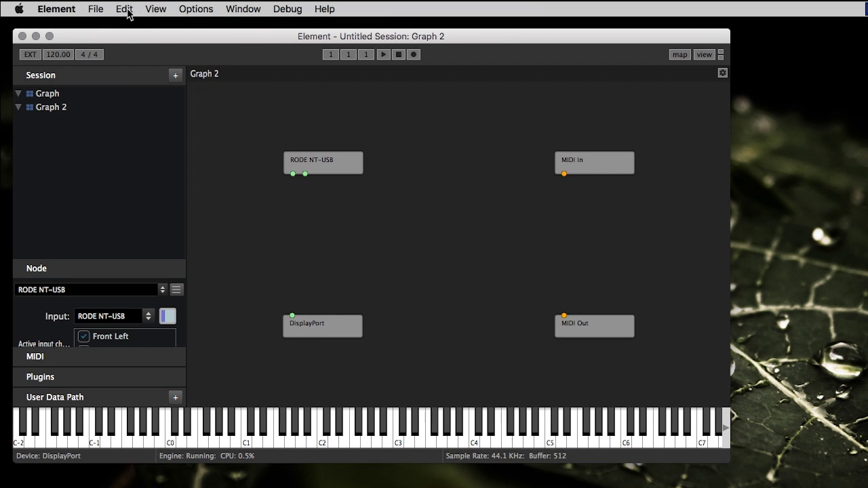
pyautogui.click(155, 9)
pyautogui.click(164, 101)
# - Hide the virtual keyboard and show it again
pyautogui.click(155, 9)
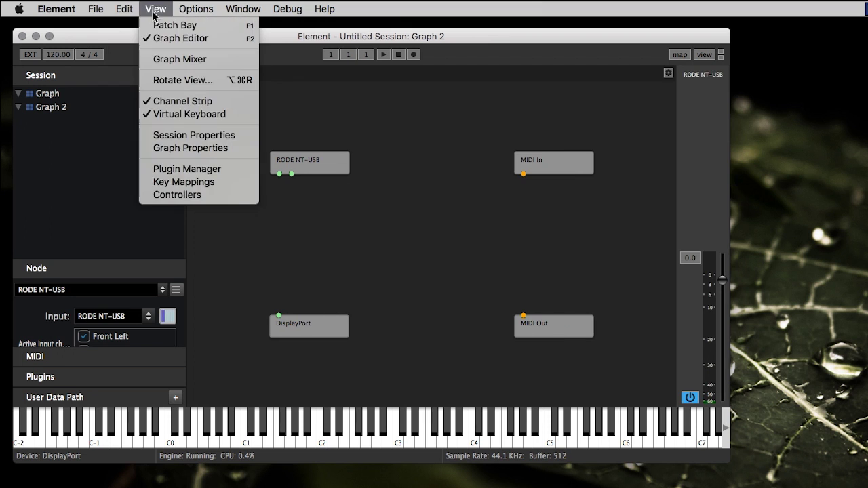
pyautogui.click(180, 115)
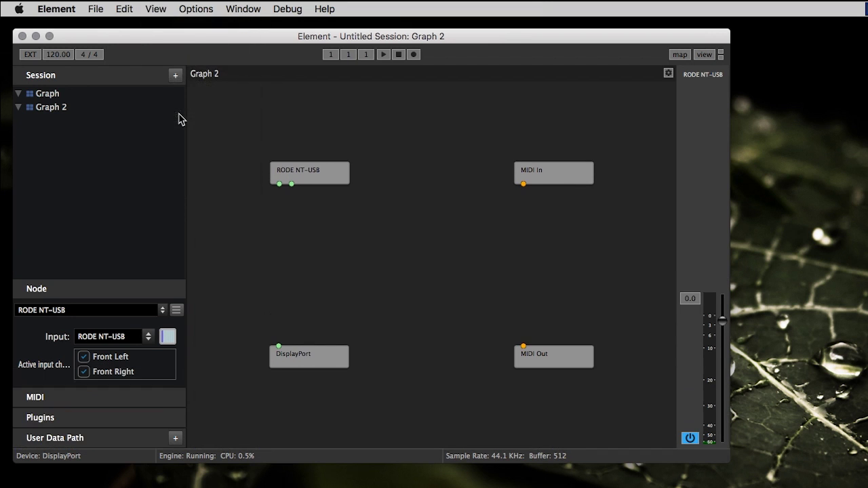
pyautogui.click(156, 9)
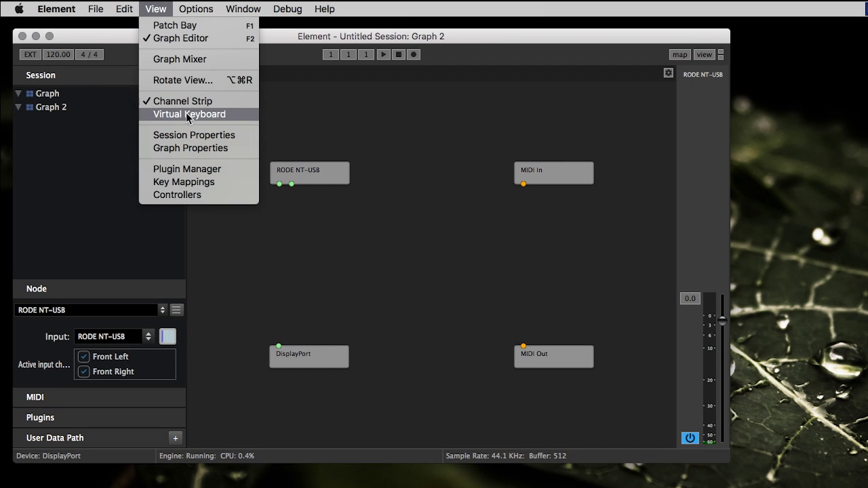
pyautogui.click(188, 115)
# - Open the session properties and name the session "My Cool Session"
pyautogui.click(156, 9)
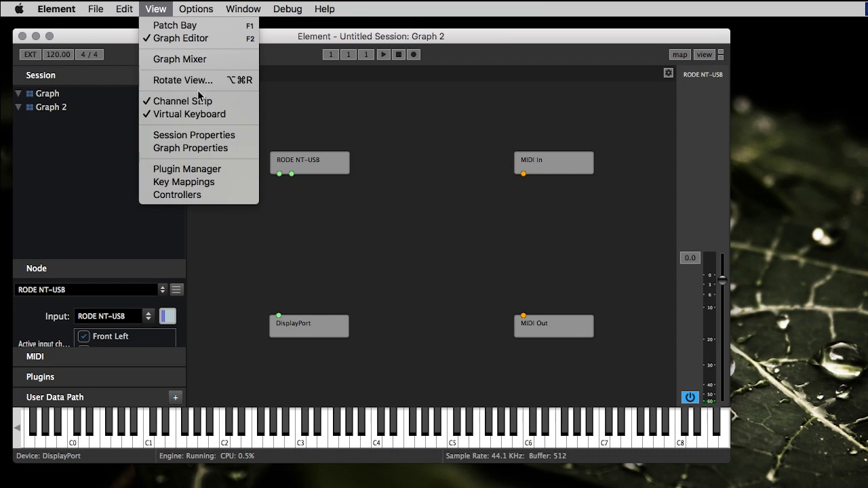
pyautogui.click(202, 135)
pyautogui.click(453, 90)
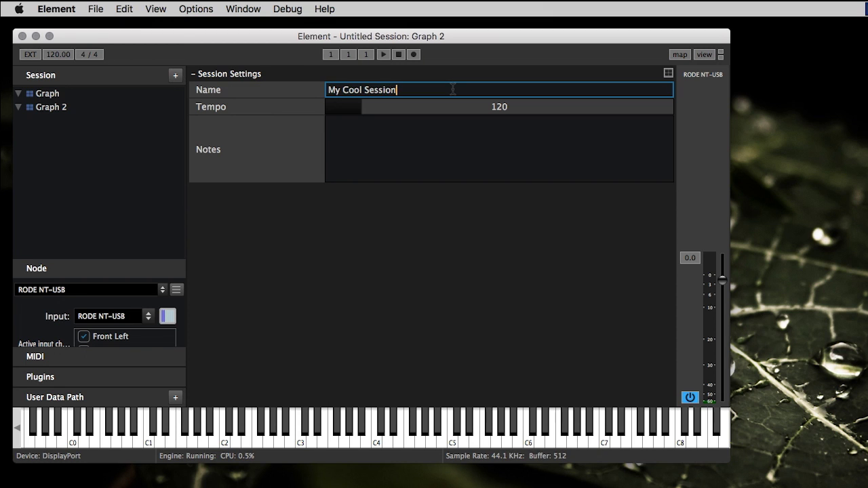
pyautogui.write('My Cool Session')
pyautogui.press('Tab')
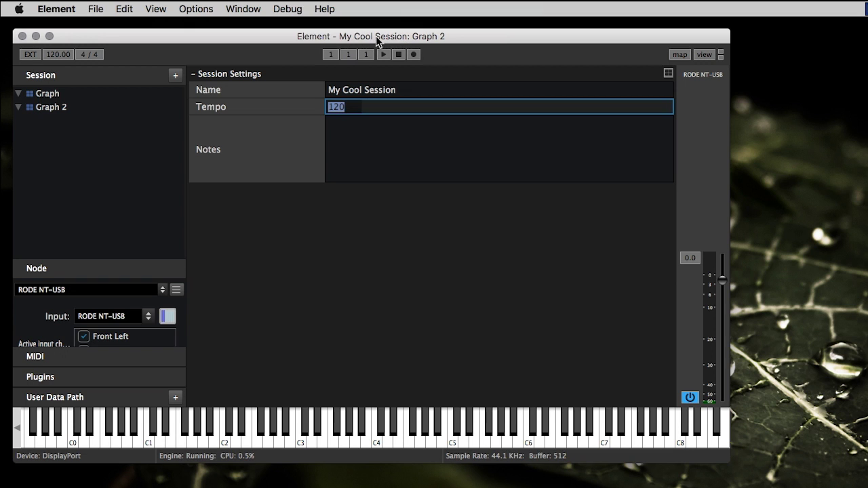
pyautogui.click(358, 107)
pyautogui.press('Return')
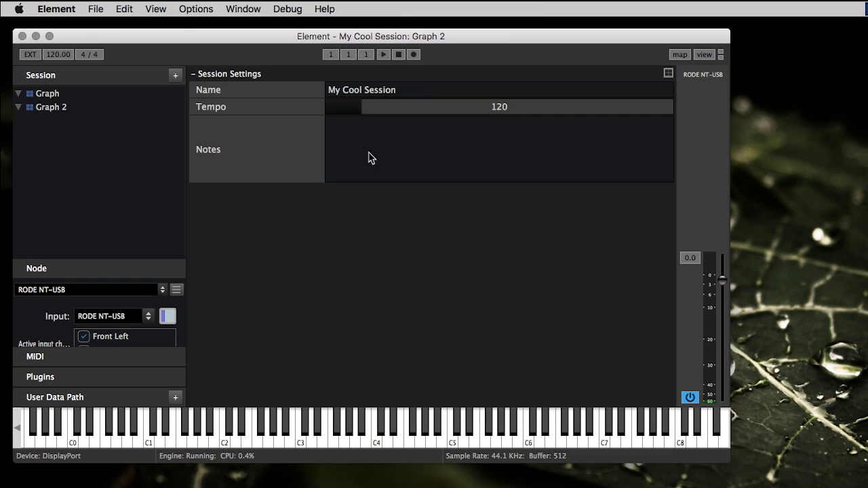
# - Set the session tempo to 730 with external sync switched off, and enter "sdf" as the session notes
pyautogui.moveTo(397, 111); pyautogui.dragTo(578, 119)
pyautogui.click(33, 54)
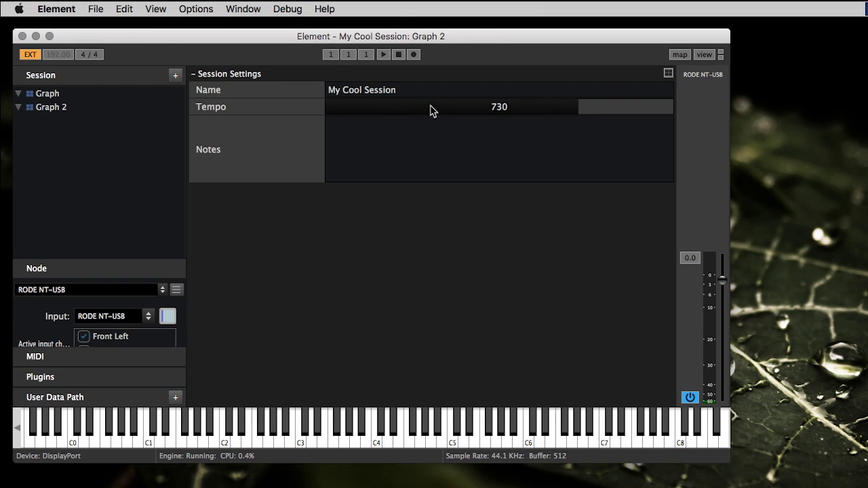
pyautogui.click(30, 57)
pyautogui.click(514, 143)
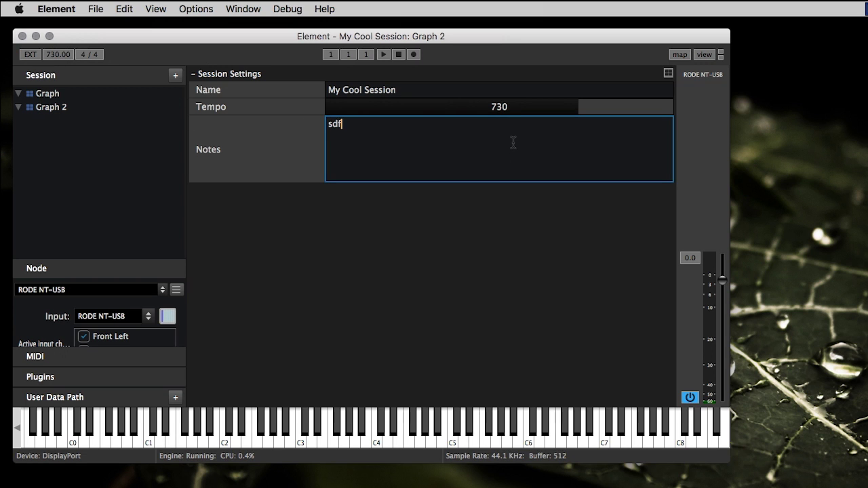
# - Look at the graph properties of Graph 2 and return to its graph editor
pyautogui.click(165, 11)
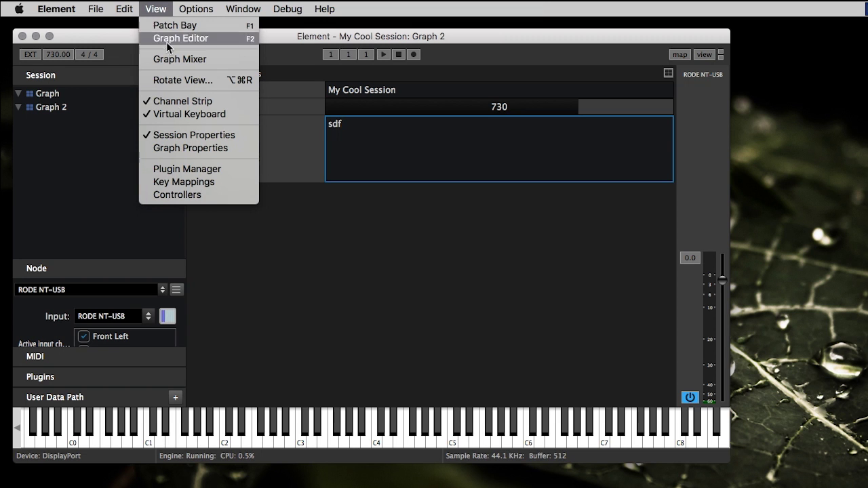
pyautogui.click(196, 143)
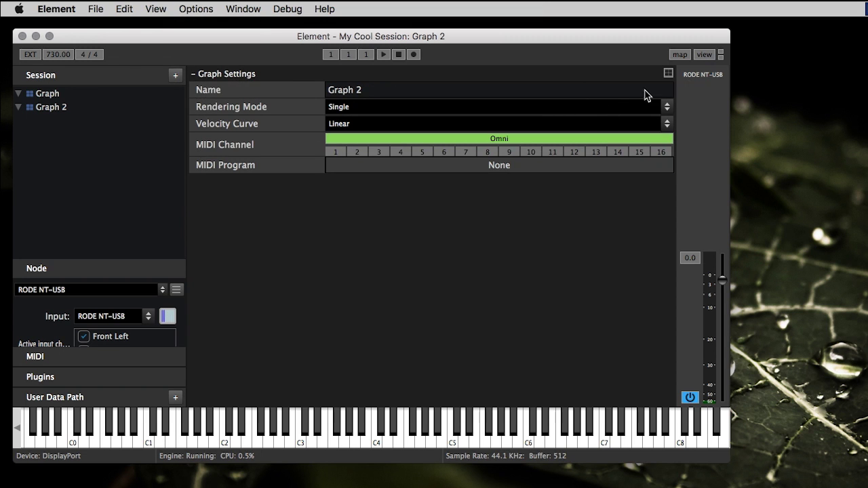
pyautogui.click(668, 74)
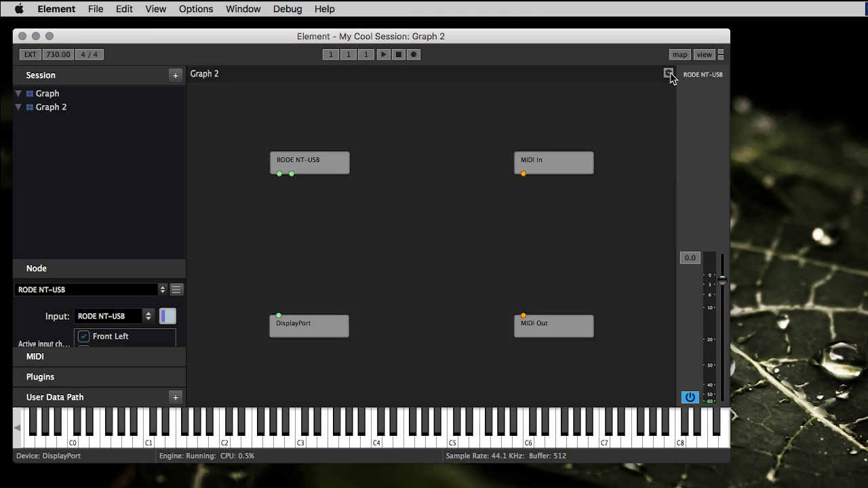
# - Open the Plugin Manager and widen the application window slightly
pyautogui.click(130, 12)
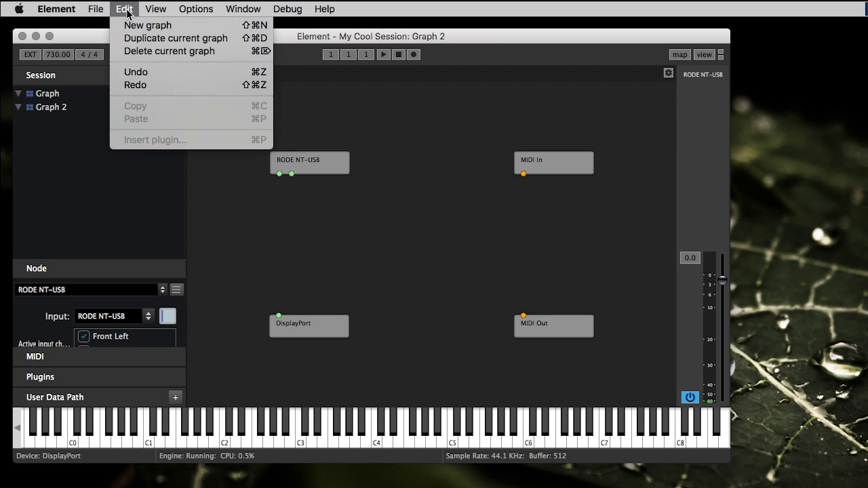
pyautogui.moveTo(158, 9)
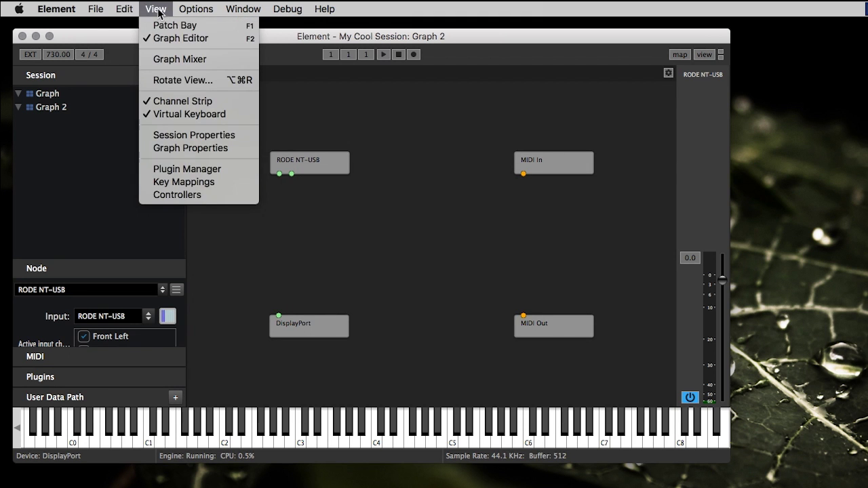
pyautogui.click(197, 169)
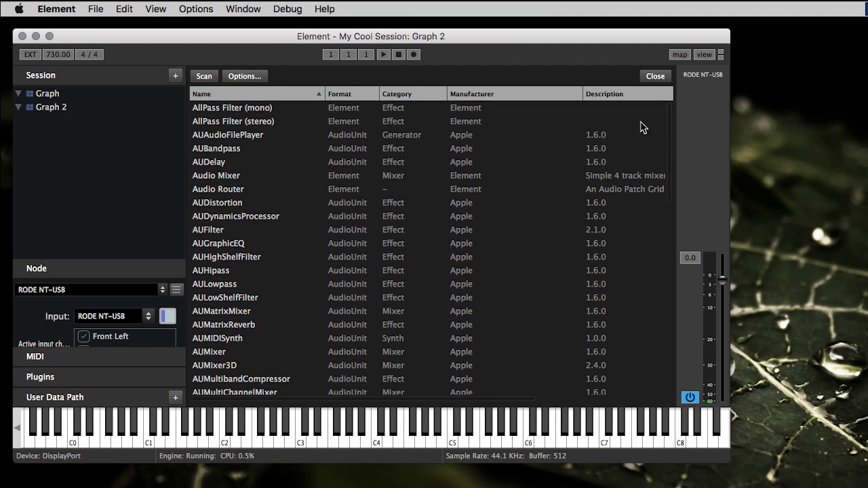
pyautogui.moveTo(730, 115); pyautogui.dragTo(758, 117)
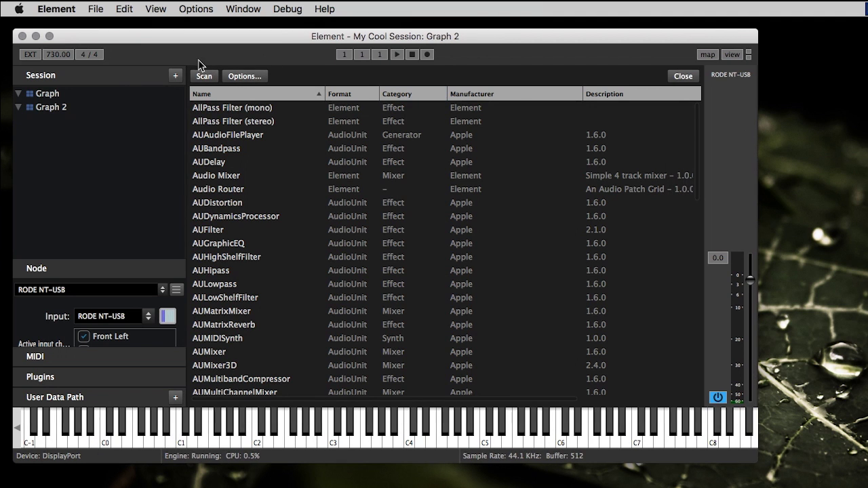
# - Look through the plugin list and its management options, both without a selection and with the AUBandpass plugin selected
pyautogui.click(204, 76)
pyautogui.click(245, 76)
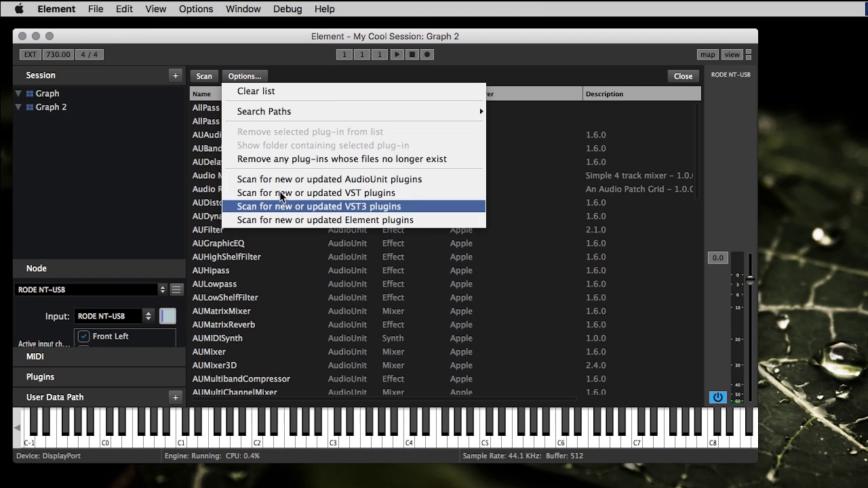
pyautogui.click(325, 80)
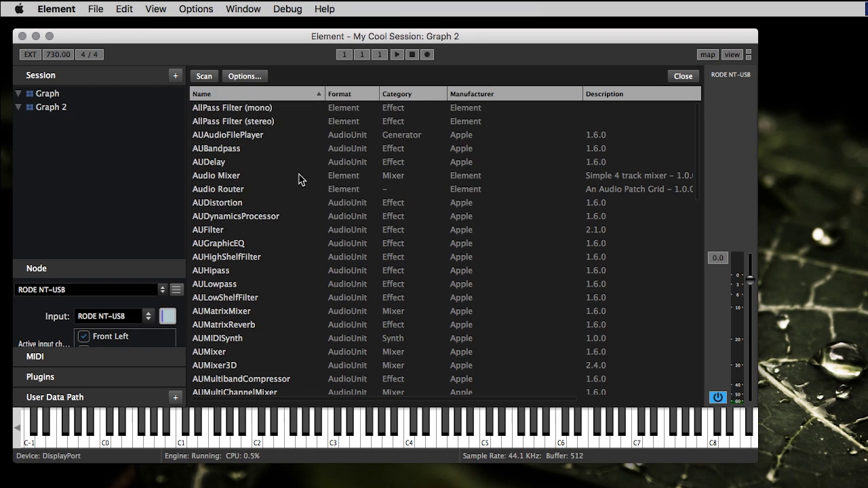
pyautogui.scroll(-10, 299, 183)
pyautogui.click(250, 193)
pyautogui.click(254, 137)
pyautogui.click(251, 149)
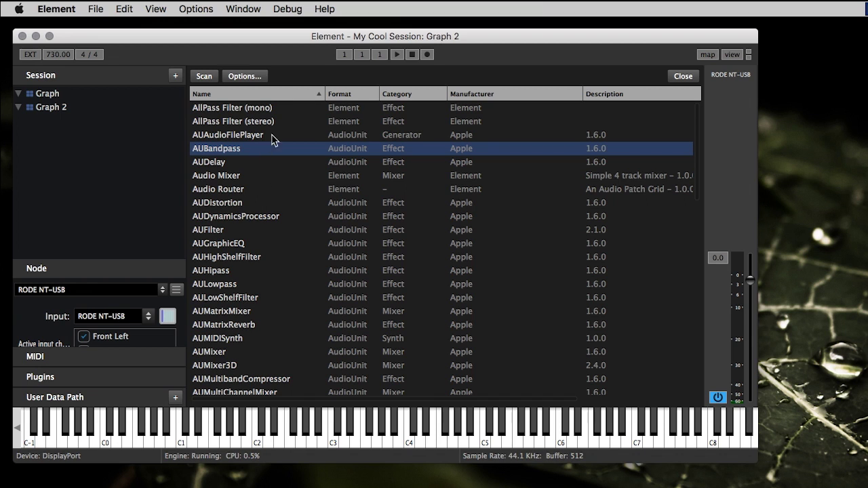
pyautogui.click(253, 77)
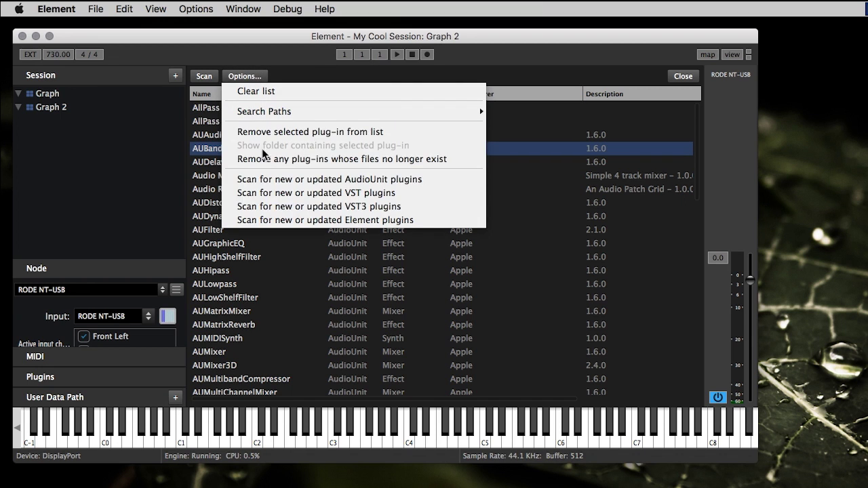
pyautogui.moveTo(279, 119)
pyautogui.click(737, 110)
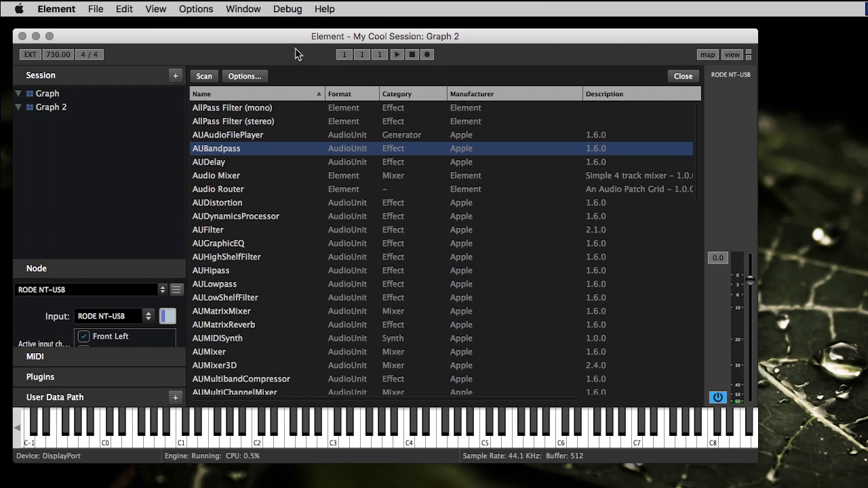
# - Display the key mappings and look through the commands and their assigned shortcuts
pyautogui.click(169, 12)
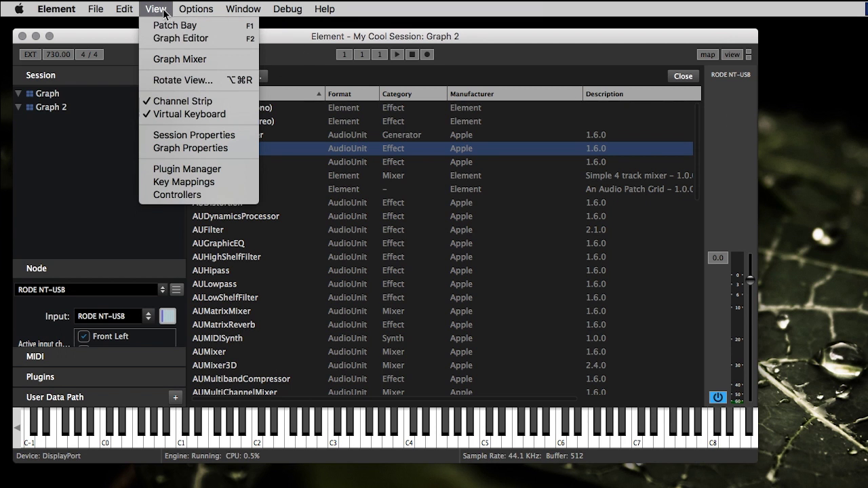
pyautogui.click(196, 180)
pyautogui.scroll(-5, 393, 186)
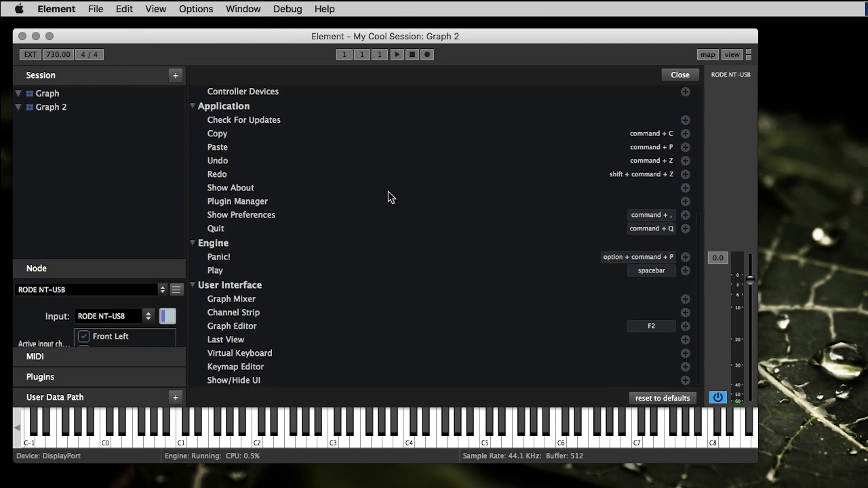
pyautogui.scroll(5, 379, 210)
pyautogui.scroll(-5, 324, 135)
# - Assign command + R as the key mapping for Graph Mixer and try the new shortcut repeatedly
pyautogui.click(686, 300)
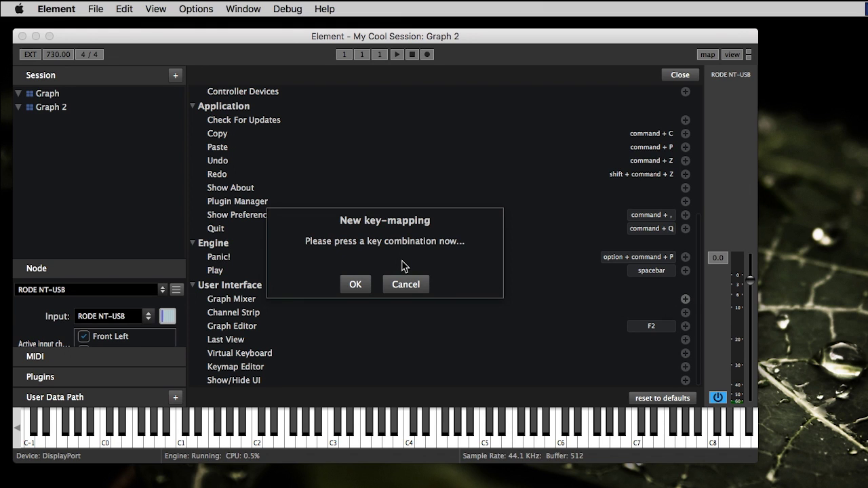
pyautogui.press('super+r')
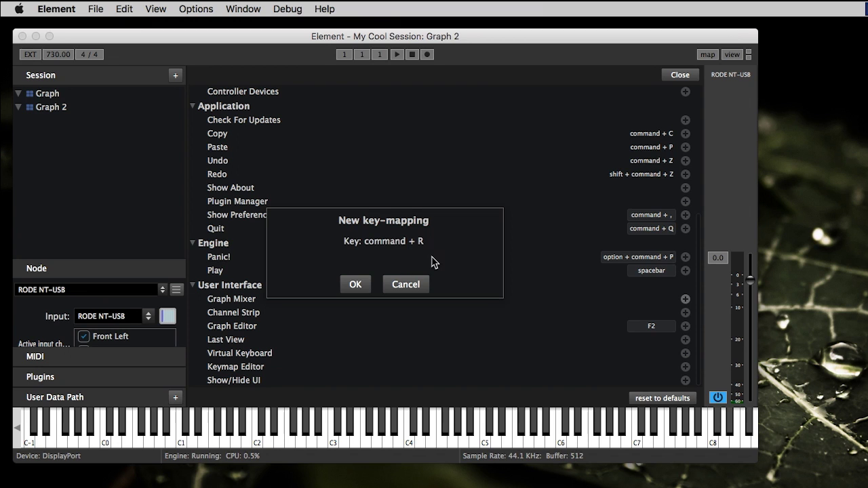
pyautogui.click(355, 285)
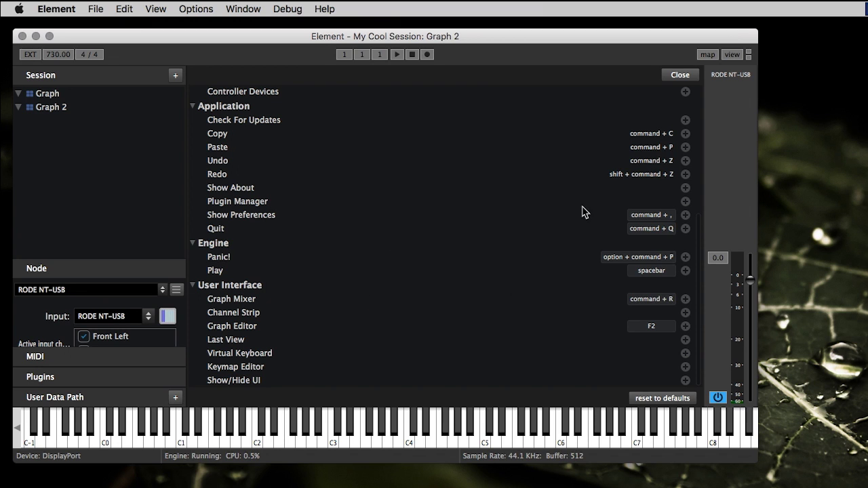
pyautogui.press('super+r')
pyautogui.press('super+r')
pyautogui.press('super+r')
pyautogui.press('super+r')
pyautogui.press('super+r')
pyautogui.press('super+r')
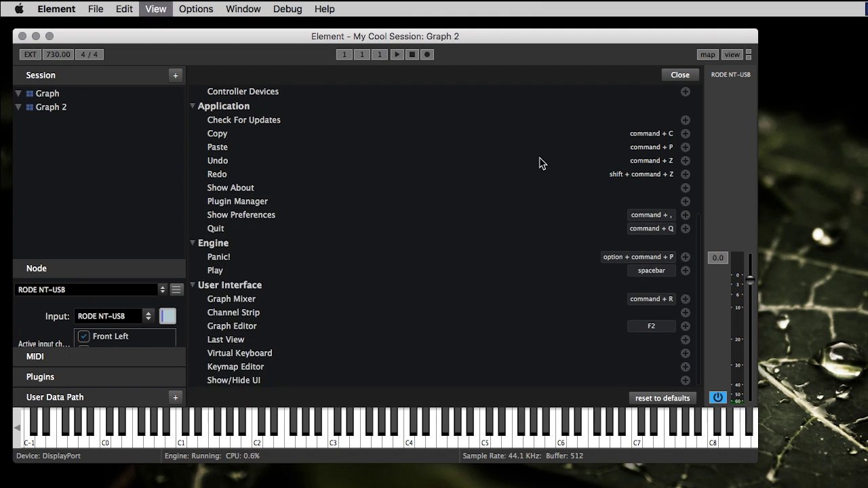
# - Reset all key mappings to their defaults
pyautogui.click(662, 398)
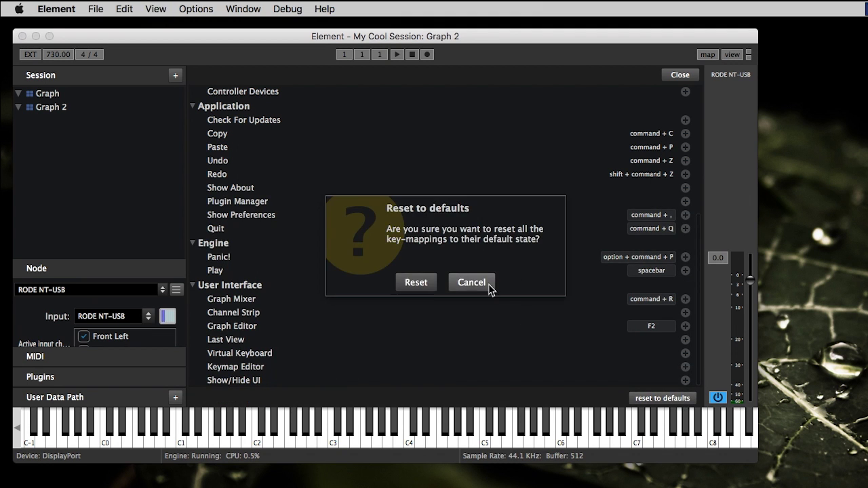
pyautogui.click(414, 282)
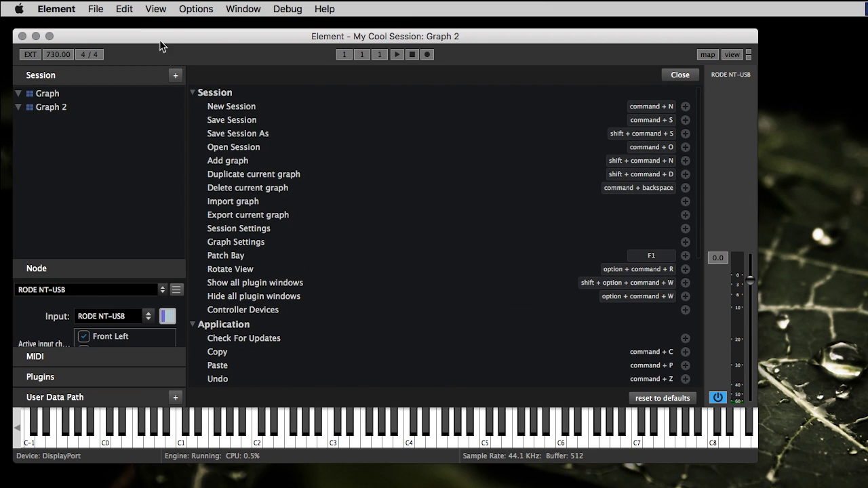
# - Check the View and Options commands and open the Controllers view
pyautogui.click(160, 10)
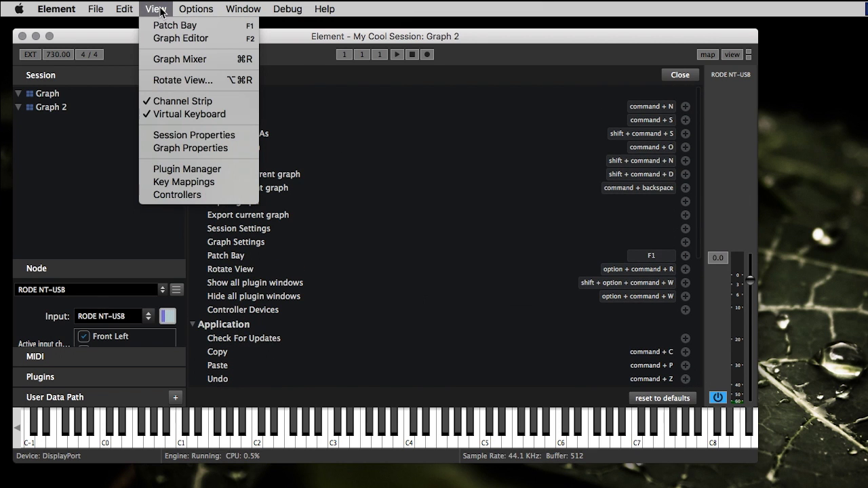
pyautogui.moveTo(196, 8)
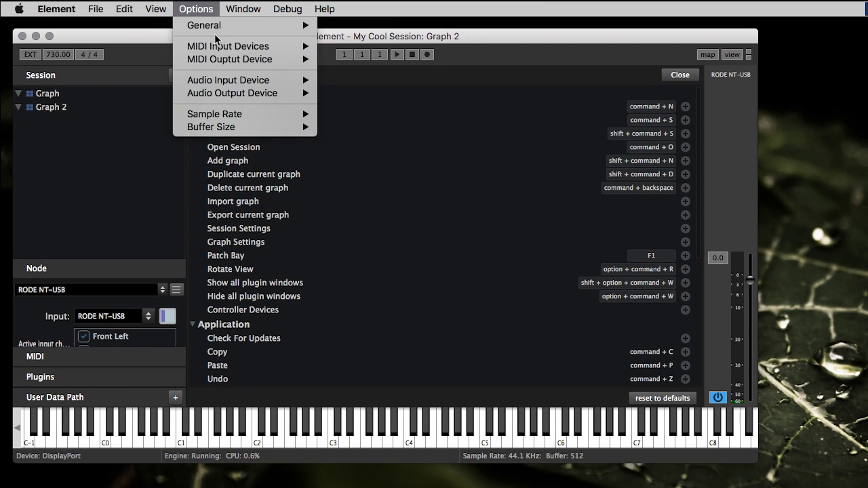
pyautogui.moveTo(156, 9)
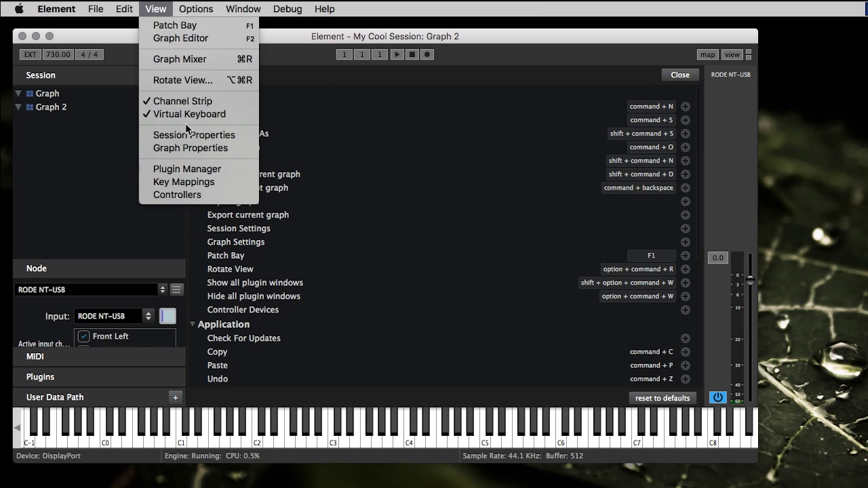
pyautogui.click(183, 194)
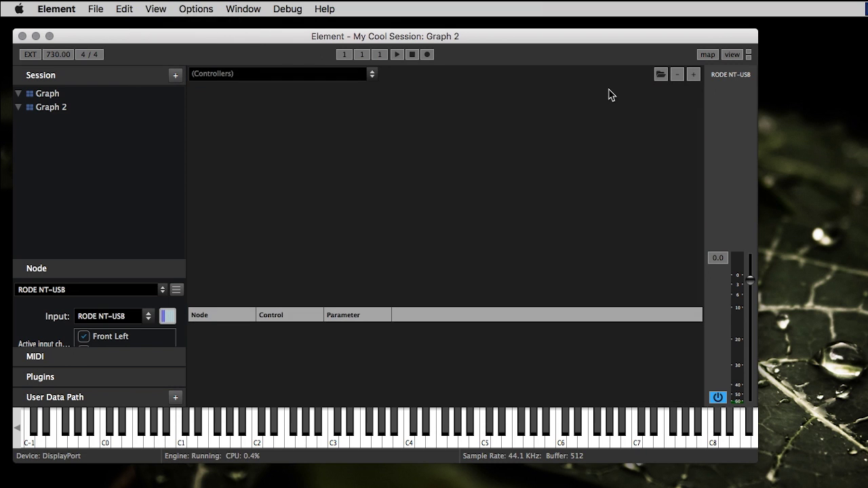
# - Add a new controller device and set its input device to Launchkey Mini LK Mini MIDI
pyautogui.click(693, 73)
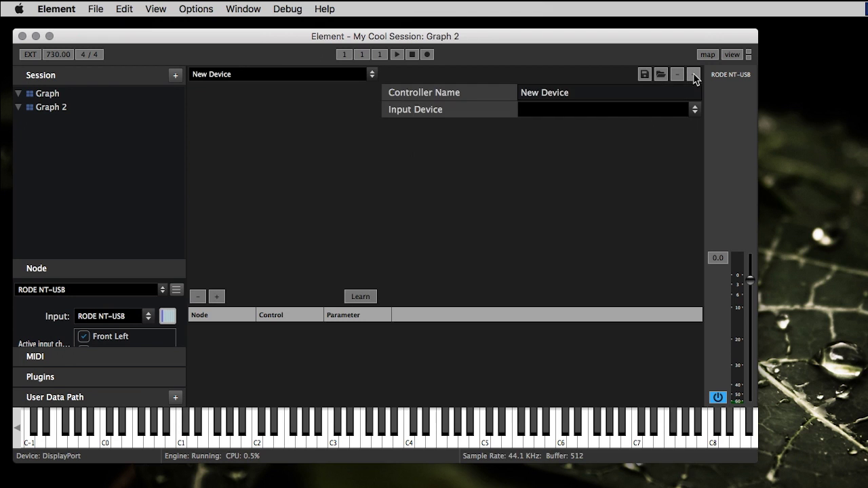
pyautogui.click(541, 113)
pyautogui.click(577, 234)
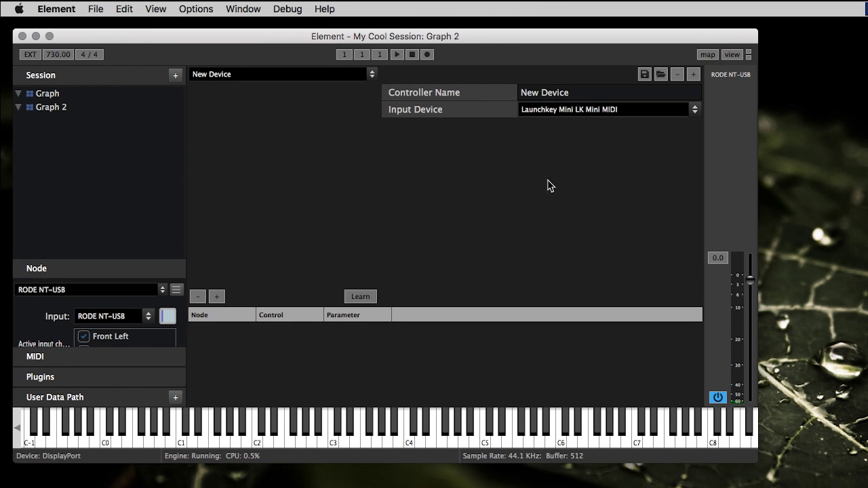
pyautogui.click(210, 76)
pyautogui.click(268, 187)
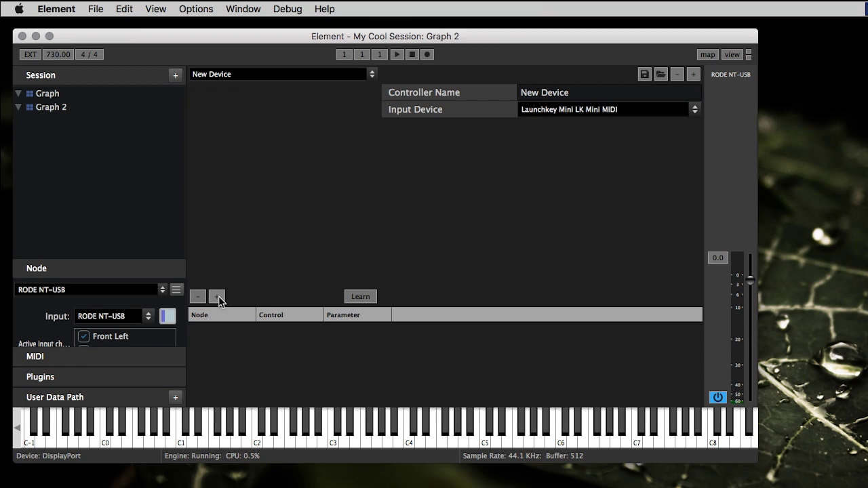
# - Try to add a control to the new controller device, and widen the main window slightly
pyautogui.click(216, 296)
pyautogui.moveTo(758, 30); pyautogui.dragTo(778, 27)
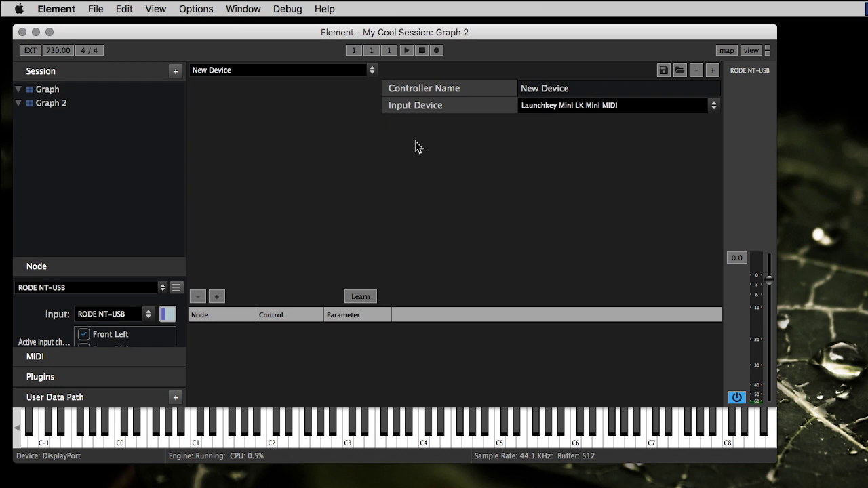
pyautogui.click(291, 72)
pyautogui.click(322, 166)
# - Look over the View commands and the General, MIDI and audio device options
pyautogui.click(156, 9)
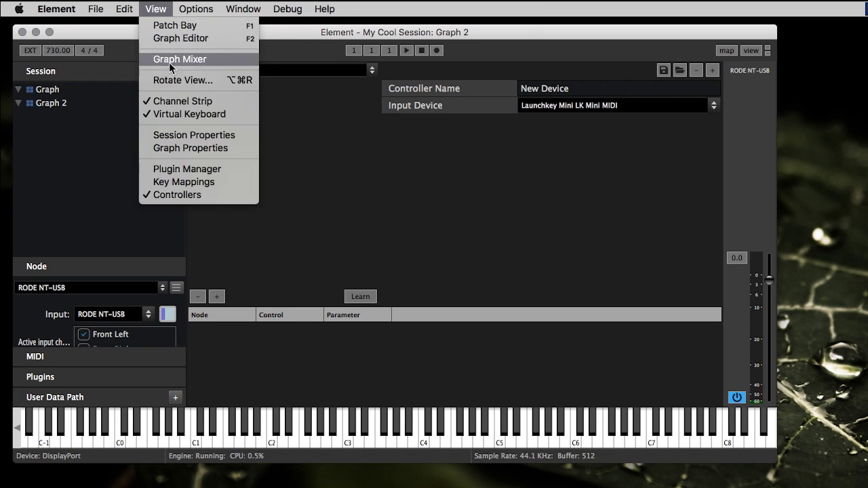
pyautogui.moveTo(201, 10)
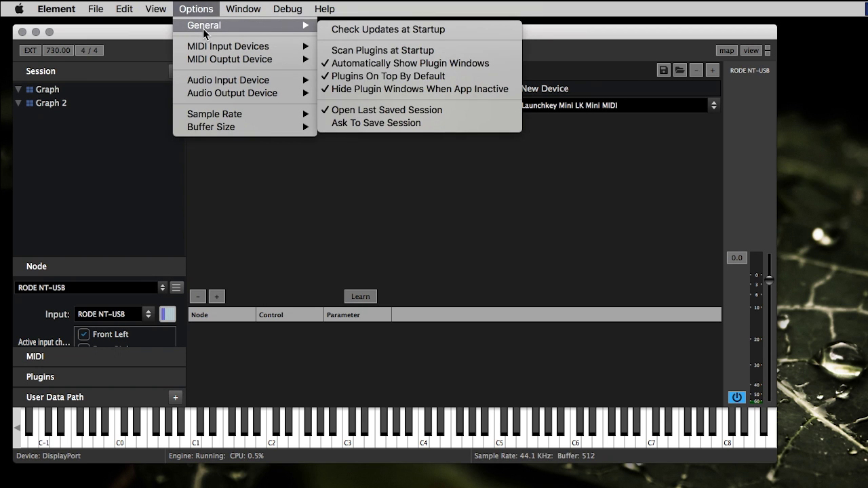
pyautogui.moveTo(220, 133)
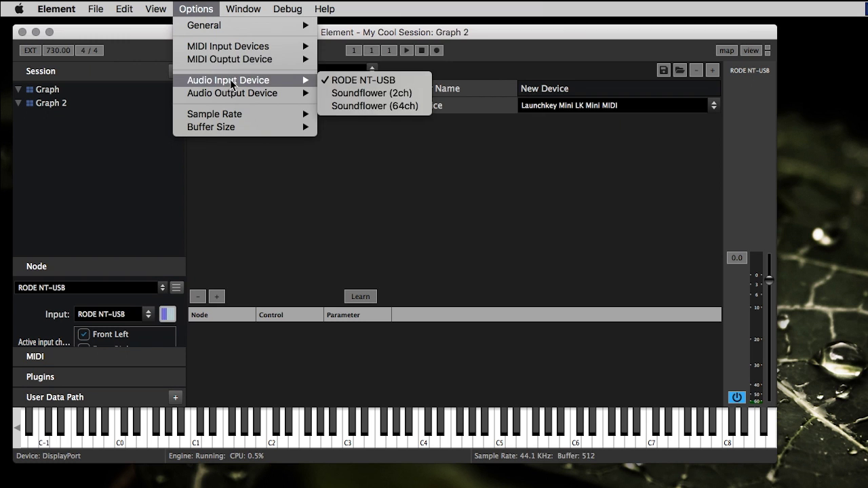
pyautogui.moveTo(235, 61)
pyautogui.moveTo(245, 24)
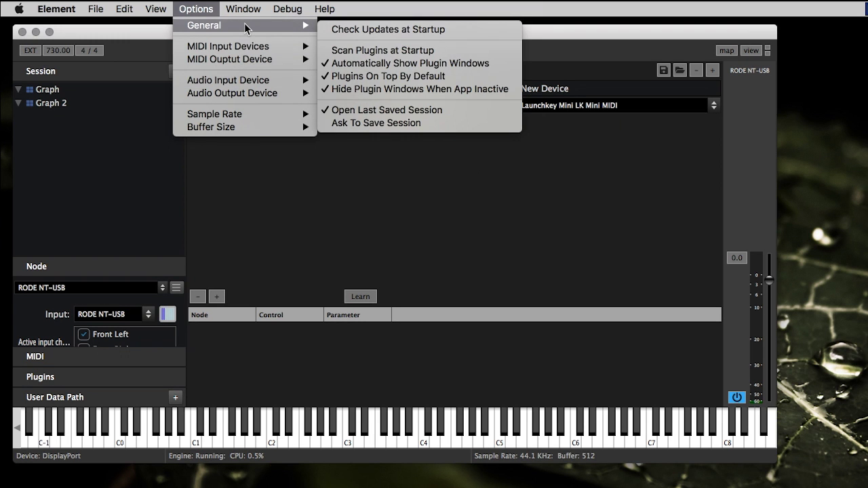
# - Open the preferences, review the Audio, MIDI and License pages, and close them
pyautogui.moveTo(63, 9)
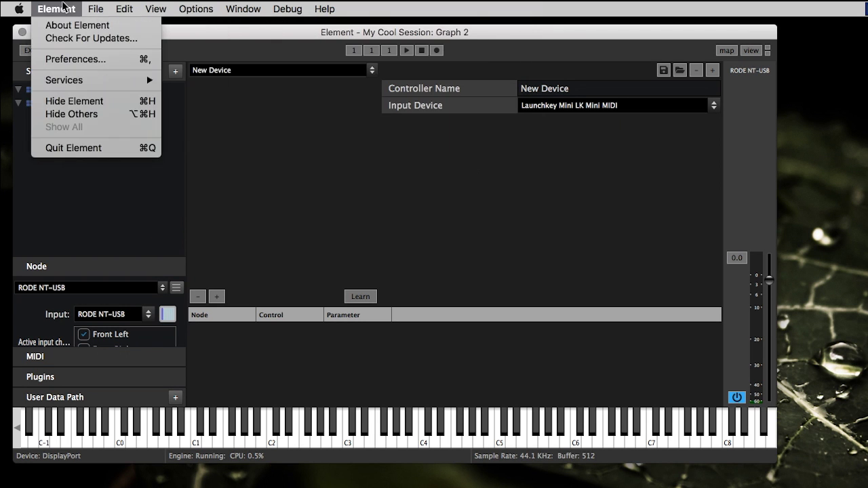
pyautogui.click(81, 61)
pyautogui.moveTo(381, 233); pyautogui.dragTo(432, 97)
pyautogui.click(340, 126)
pyautogui.click(336, 141)
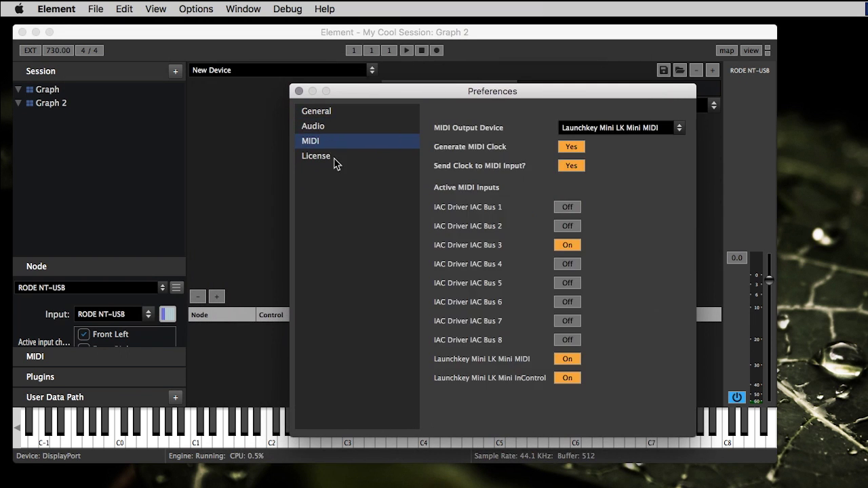
pyautogui.click(337, 157)
pyautogui.click(333, 141)
pyautogui.click(299, 90)
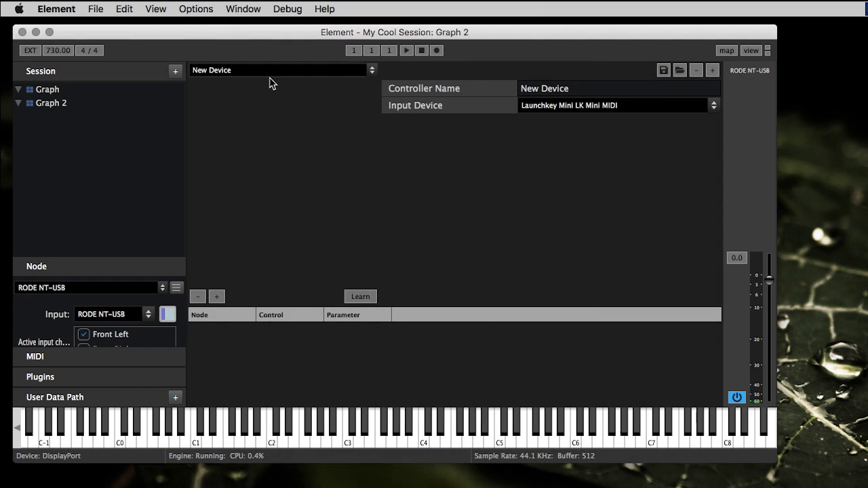
# - Review the general, MIDI and audio device options and the commands for closing and showing plugin windows
pyautogui.click(202, 9)
pyautogui.moveTo(207, 30)
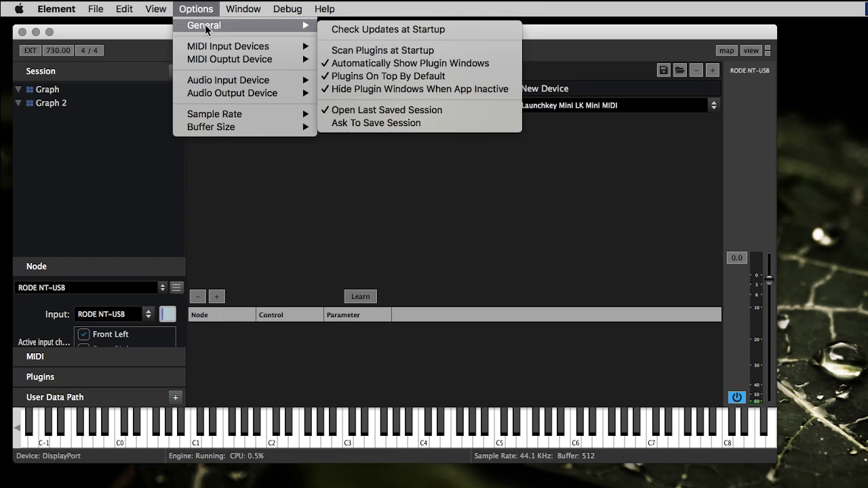
pyautogui.moveTo(213, 50)
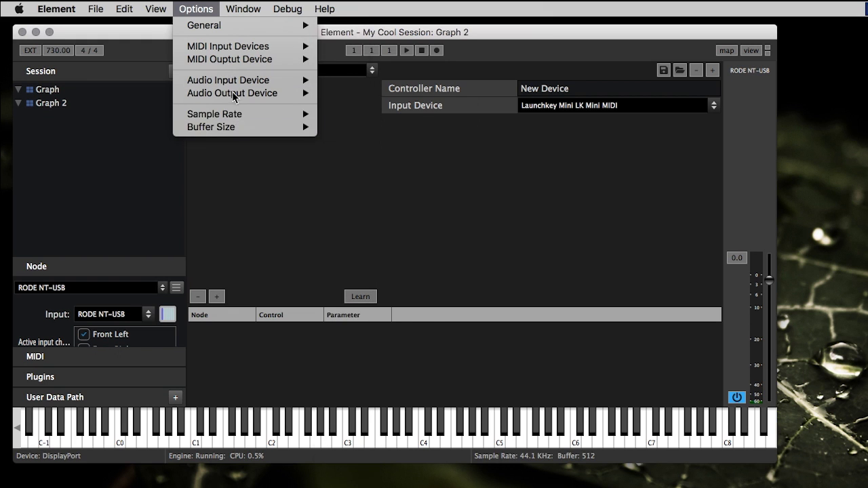
pyautogui.moveTo(242, 10)
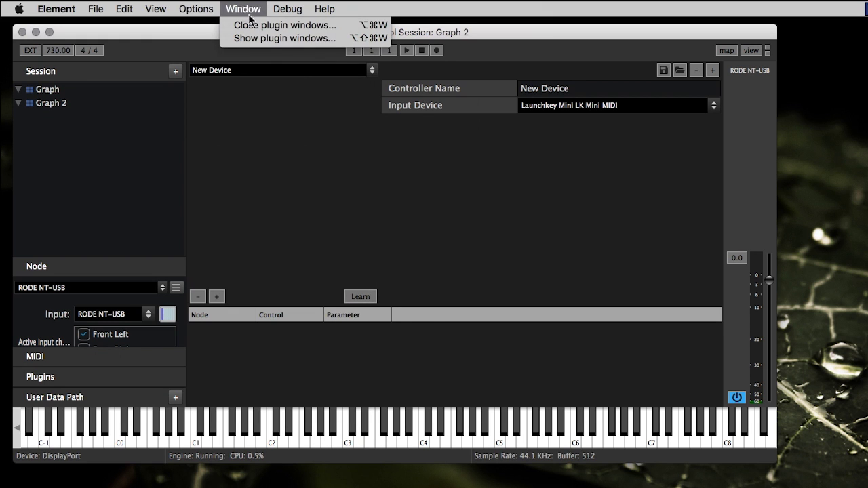
pyautogui.click(238, 10)
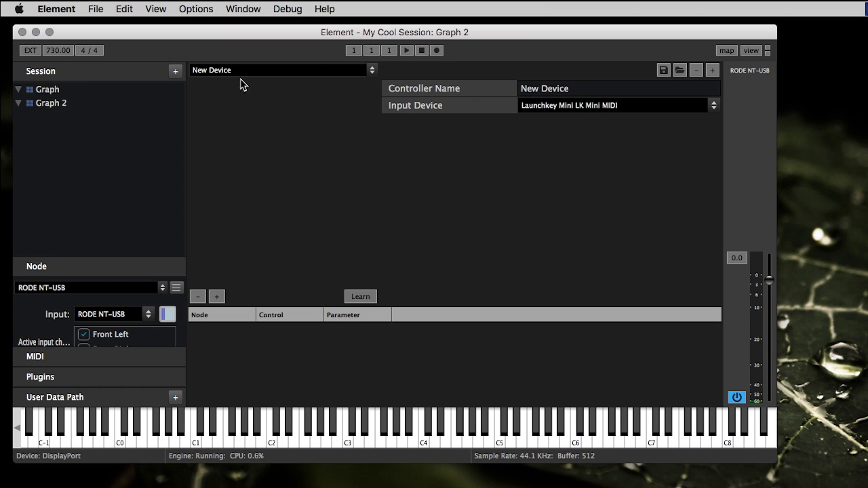
# - Switch from Graph 2 to Graph and add the Kushview Roboverb plugin to it
pyautogui.click(69, 106)
pyautogui.click(74, 105)
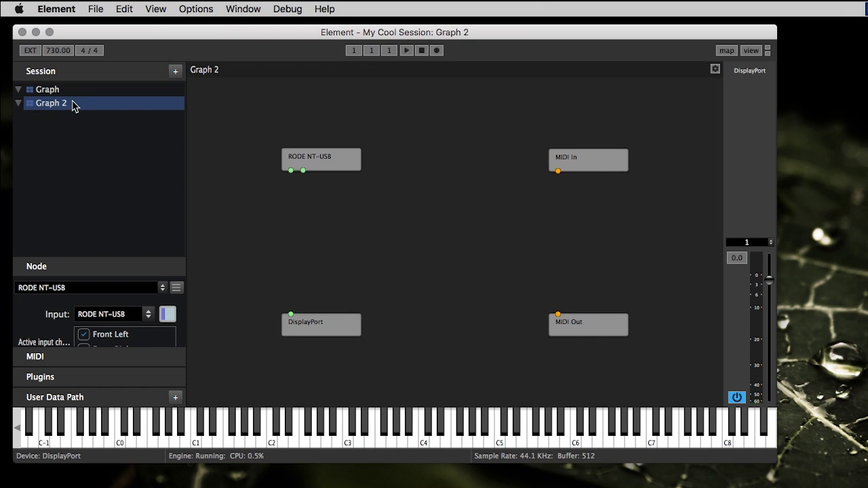
pyautogui.click(132, 92)
pyautogui.rightClick(437, 216)
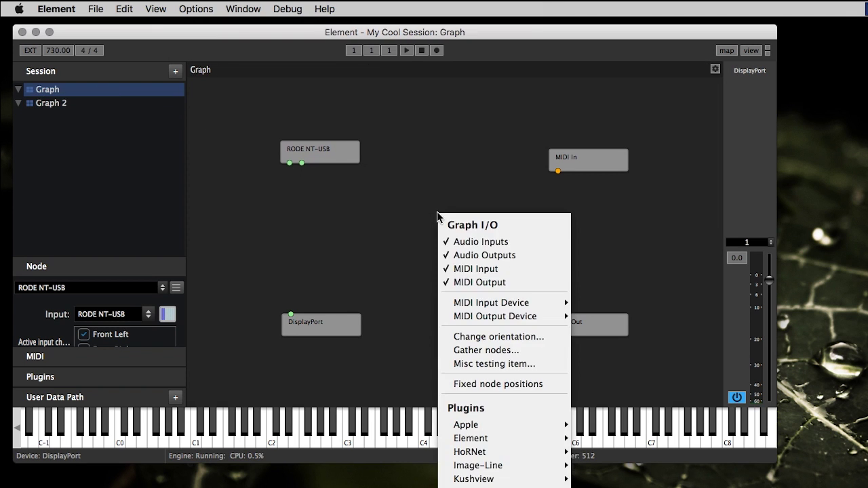
pyautogui.moveTo(489, 480)
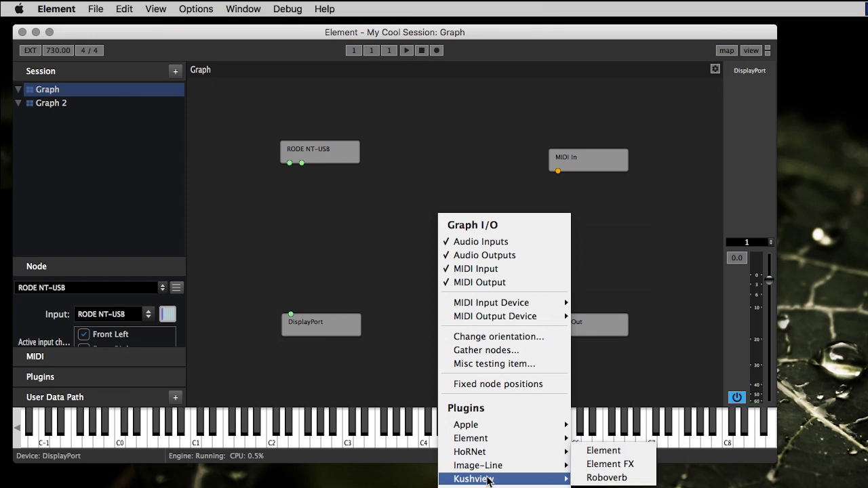
pyautogui.click(607, 477)
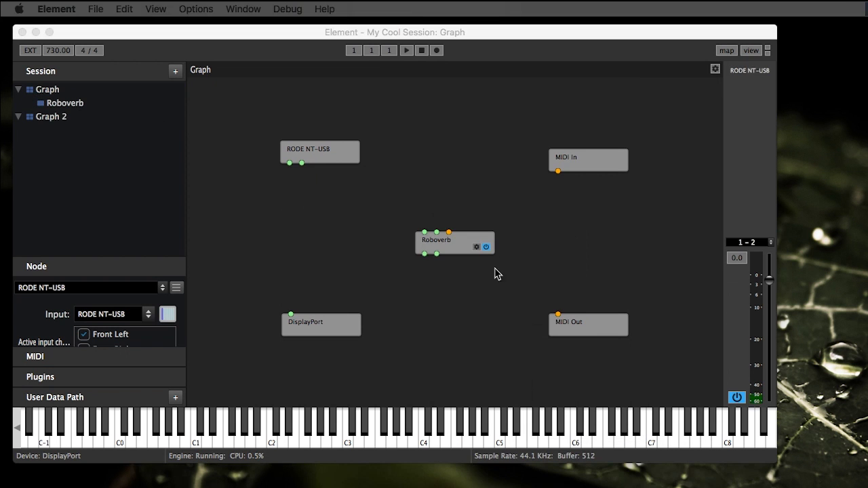
# - Display the Roboverb plugin window, move it aside, and close all plugin windows
pyautogui.doubleClick(451, 244)
pyautogui.moveTo(549, 76); pyautogui.dragTo(290, 160)
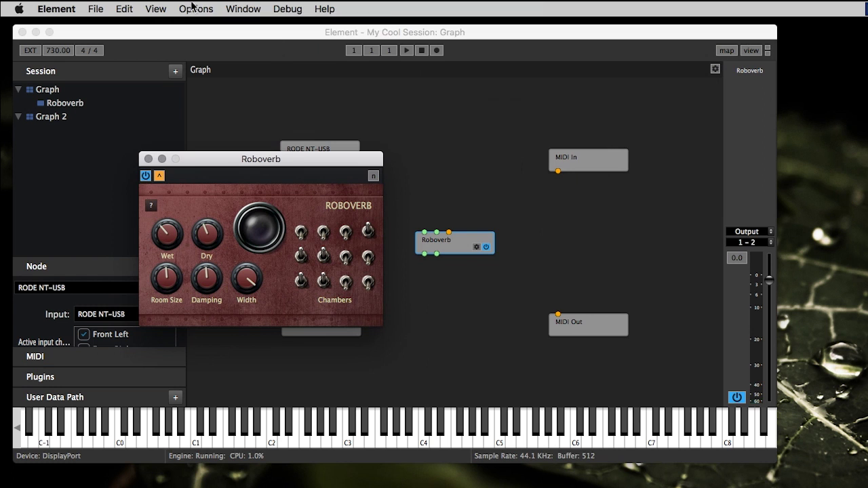
pyautogui.click(241, 9)
pyautogui.click(235, 24)
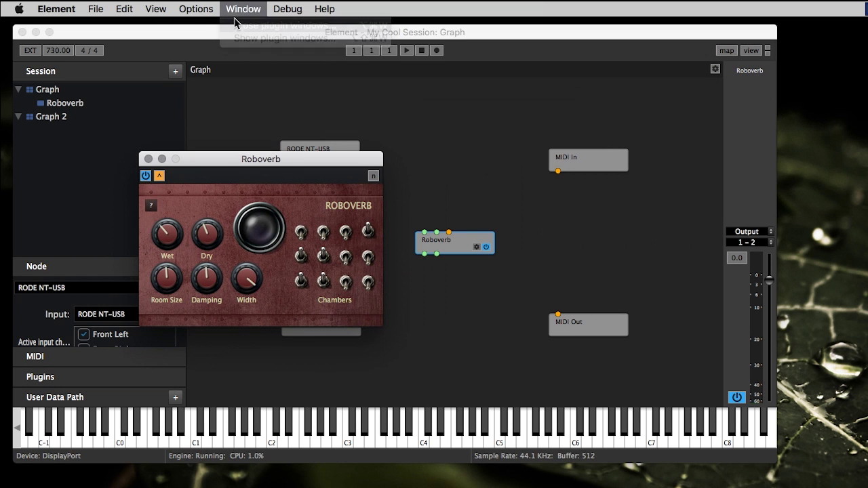
# - Show the plugin windows again, and move Roboverb's window aside before closing it
pyautogui.click(242, 9)
pyautogui.click(254, 39)
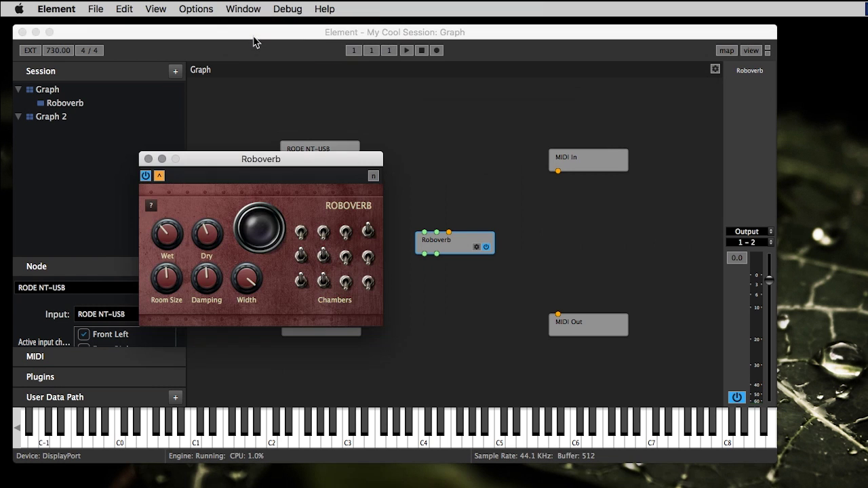
pyautogui.moveTo(233, 158); pyautogui.dragTo(561, 202)
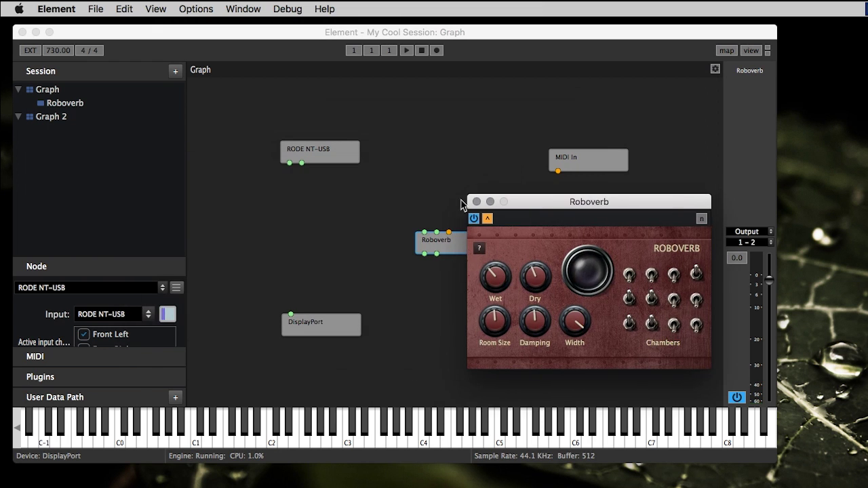
pyautogui.click(476, 201)
# - Look through the Window, Debug and Help commands, including the online documentation and feedback entries
pyautogui.click(242, 9)
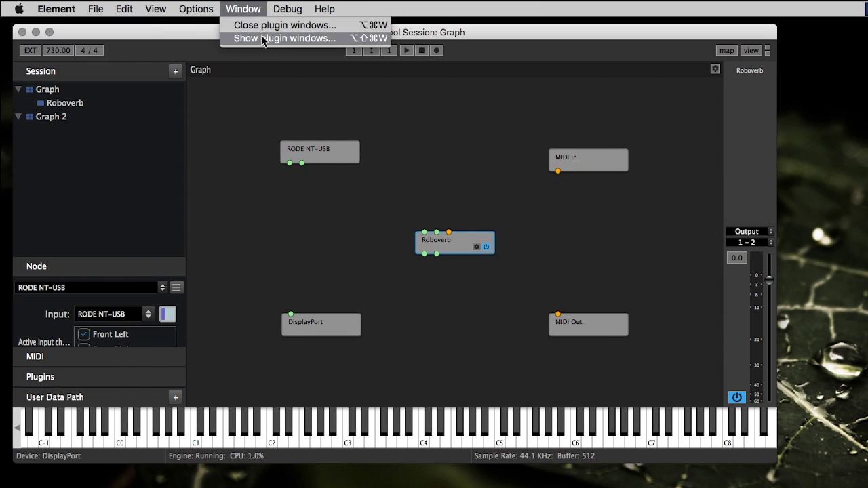
pyautogui.moveTo(285, 9)
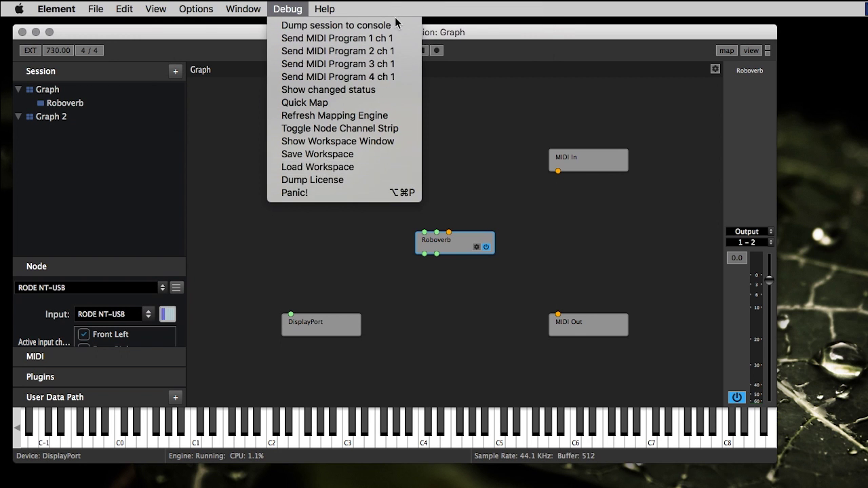
pyautogui.click(368, 25)
pyautogui.click(344, 13)
pyautogui.click(348, 15)
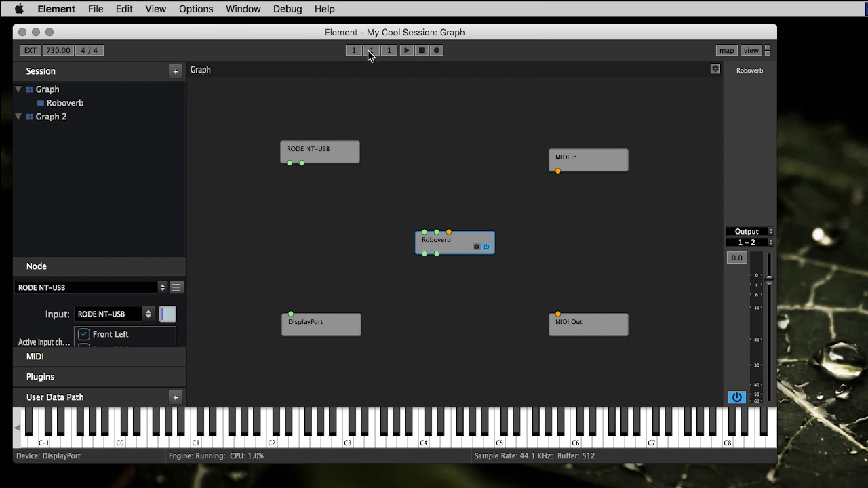
pyautogui.click(335, 9)
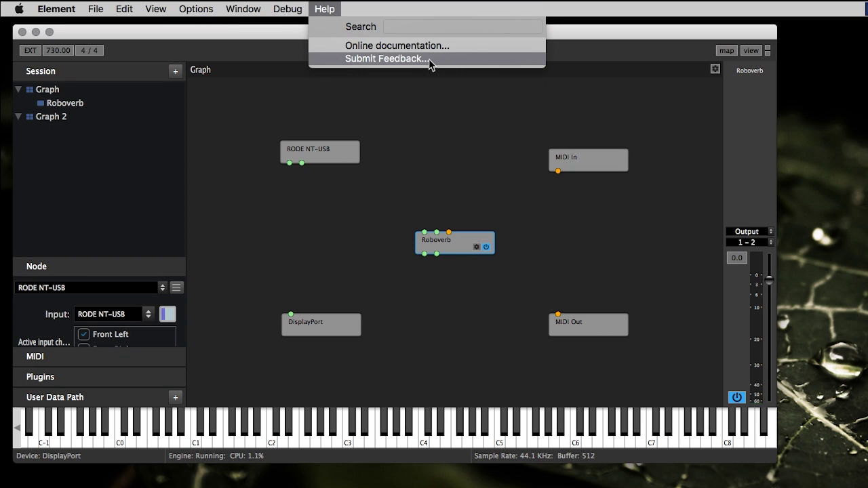
# - Reposition the main window, extend its height, and play a note on the virtual keyboard
pyautogui.moveTo(597, 35); pyautogui.dragTo(719, 64)
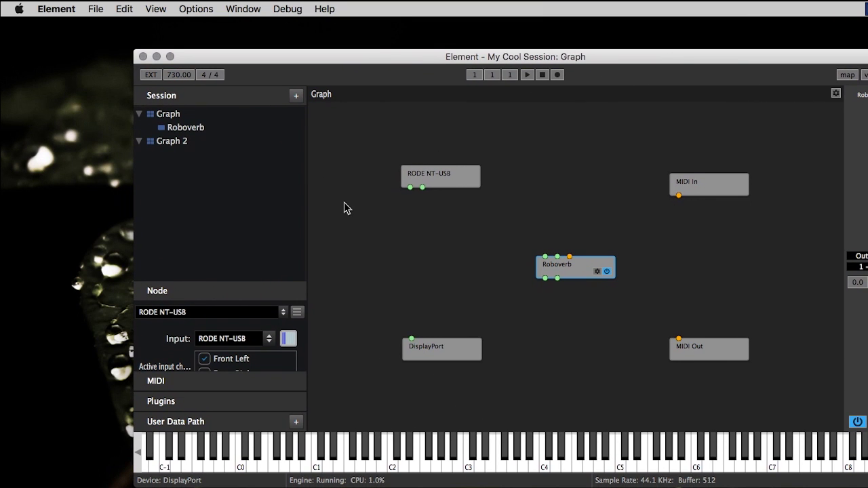
pyautogui.moveTo(599, 55); pyautogui.dragTo(615, 45)
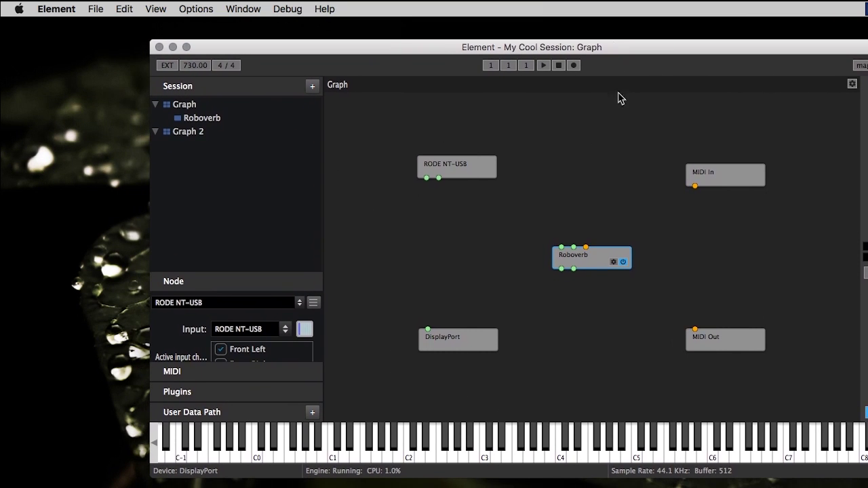
pyautogui.moveTo(591, 477); pyautogui.dragTo(591, 487)
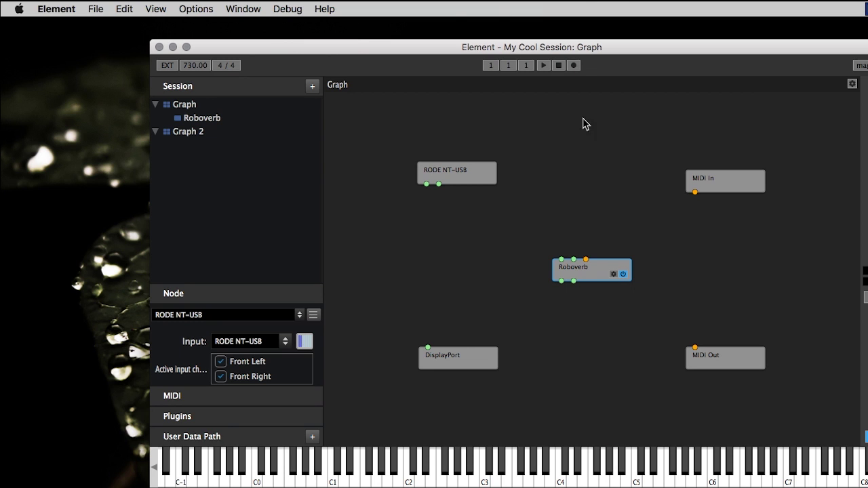
pyautogui.click(598, 467)
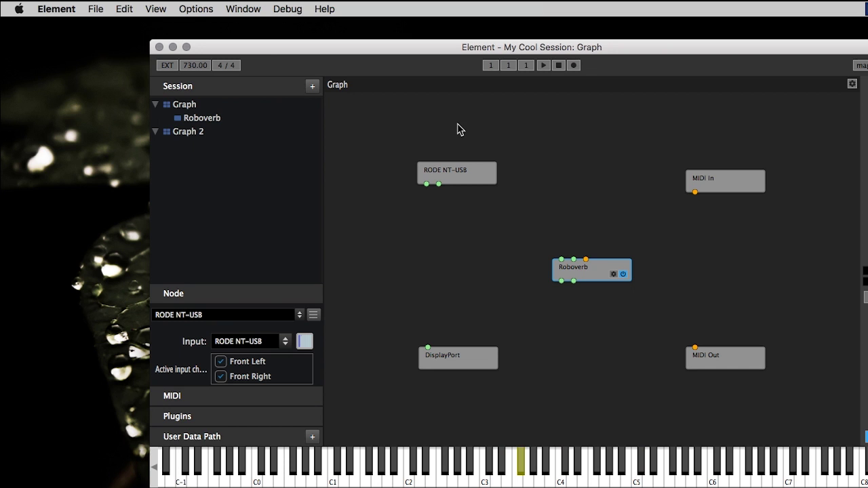
# - Move the RODE NT-USB node up and to the left, and expand the Node and MIDI sections to show its settings
pyautogui.moveTo(465, 175); pyautogui.dragTo(447, 156)
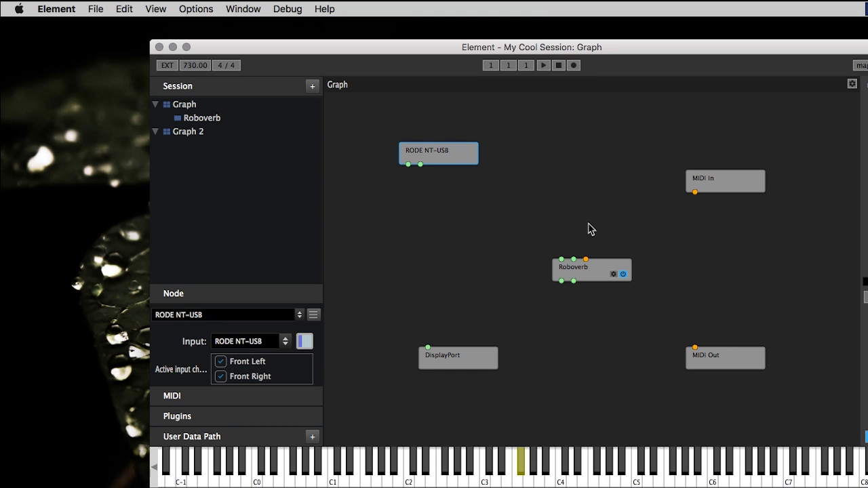
pyautogui.click(265, 398)
pyautogui.moveTo(262, 263); pyautogui.dragTo(276, 162)
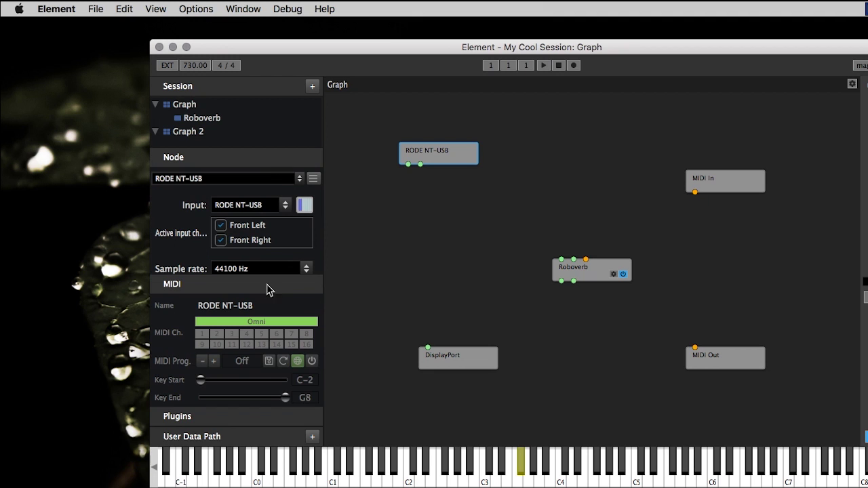
pyautogui.moveTo(269, 287); pyautogui.dragTo(277, 308)
pyautogui.moveTo(252, 161); pyautogui.dragTo(256, 139)
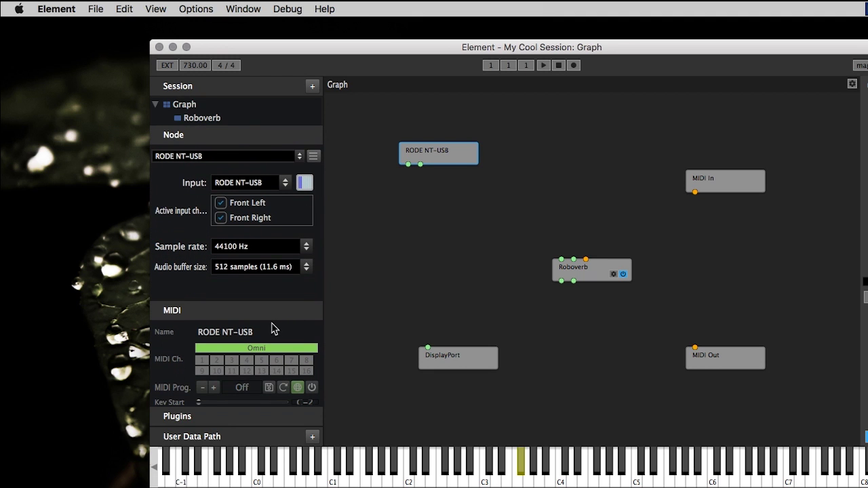
pyautogui.moveTo(280, 316); pyautogui.dragTo(287, 294)
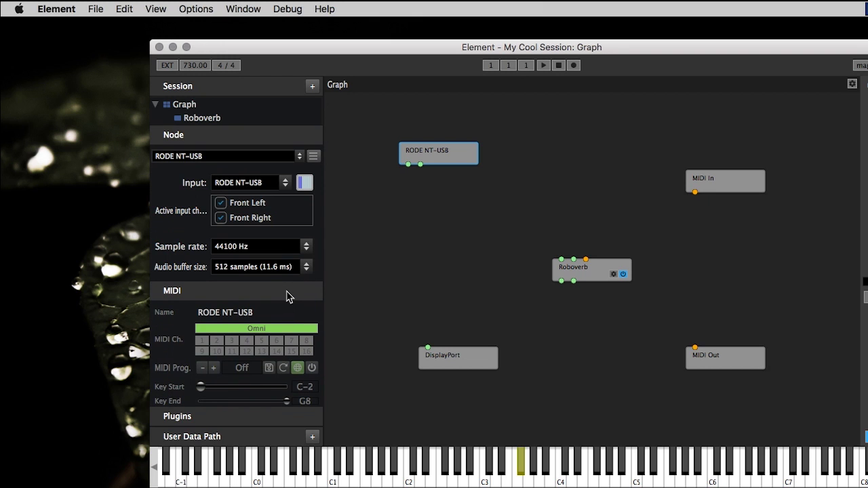